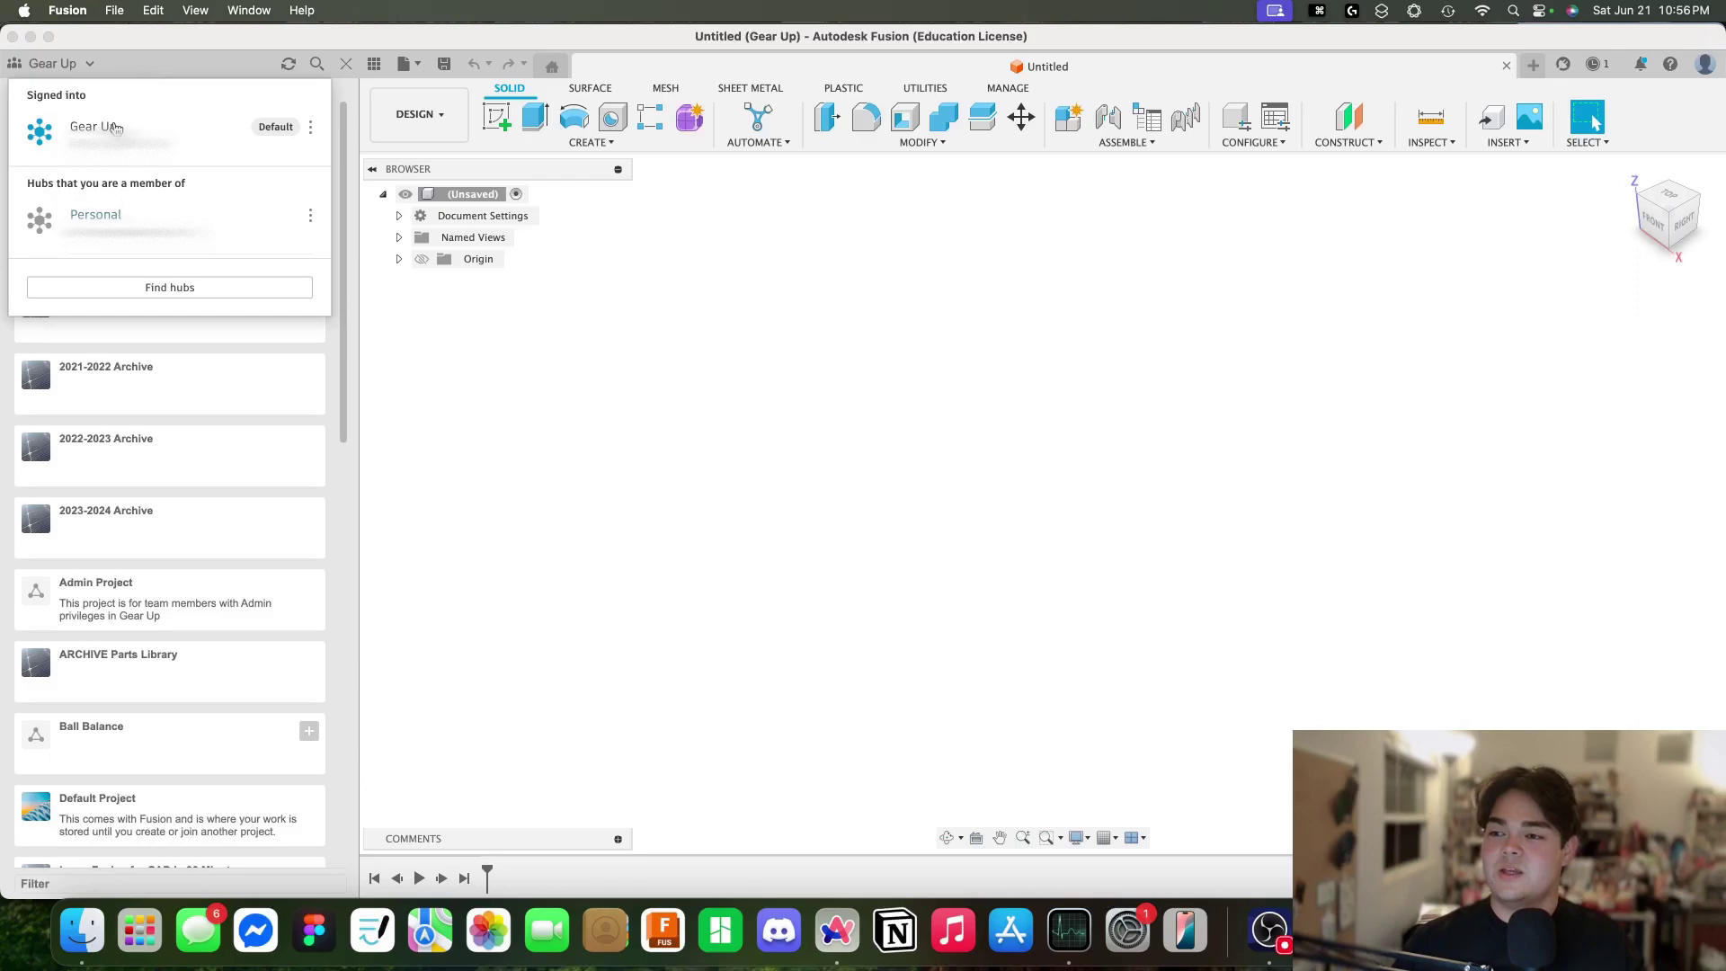
# Step: Create a new project named "Fusion Tutorials" in the Gear Up hub
pyautogui.click(95, 63)
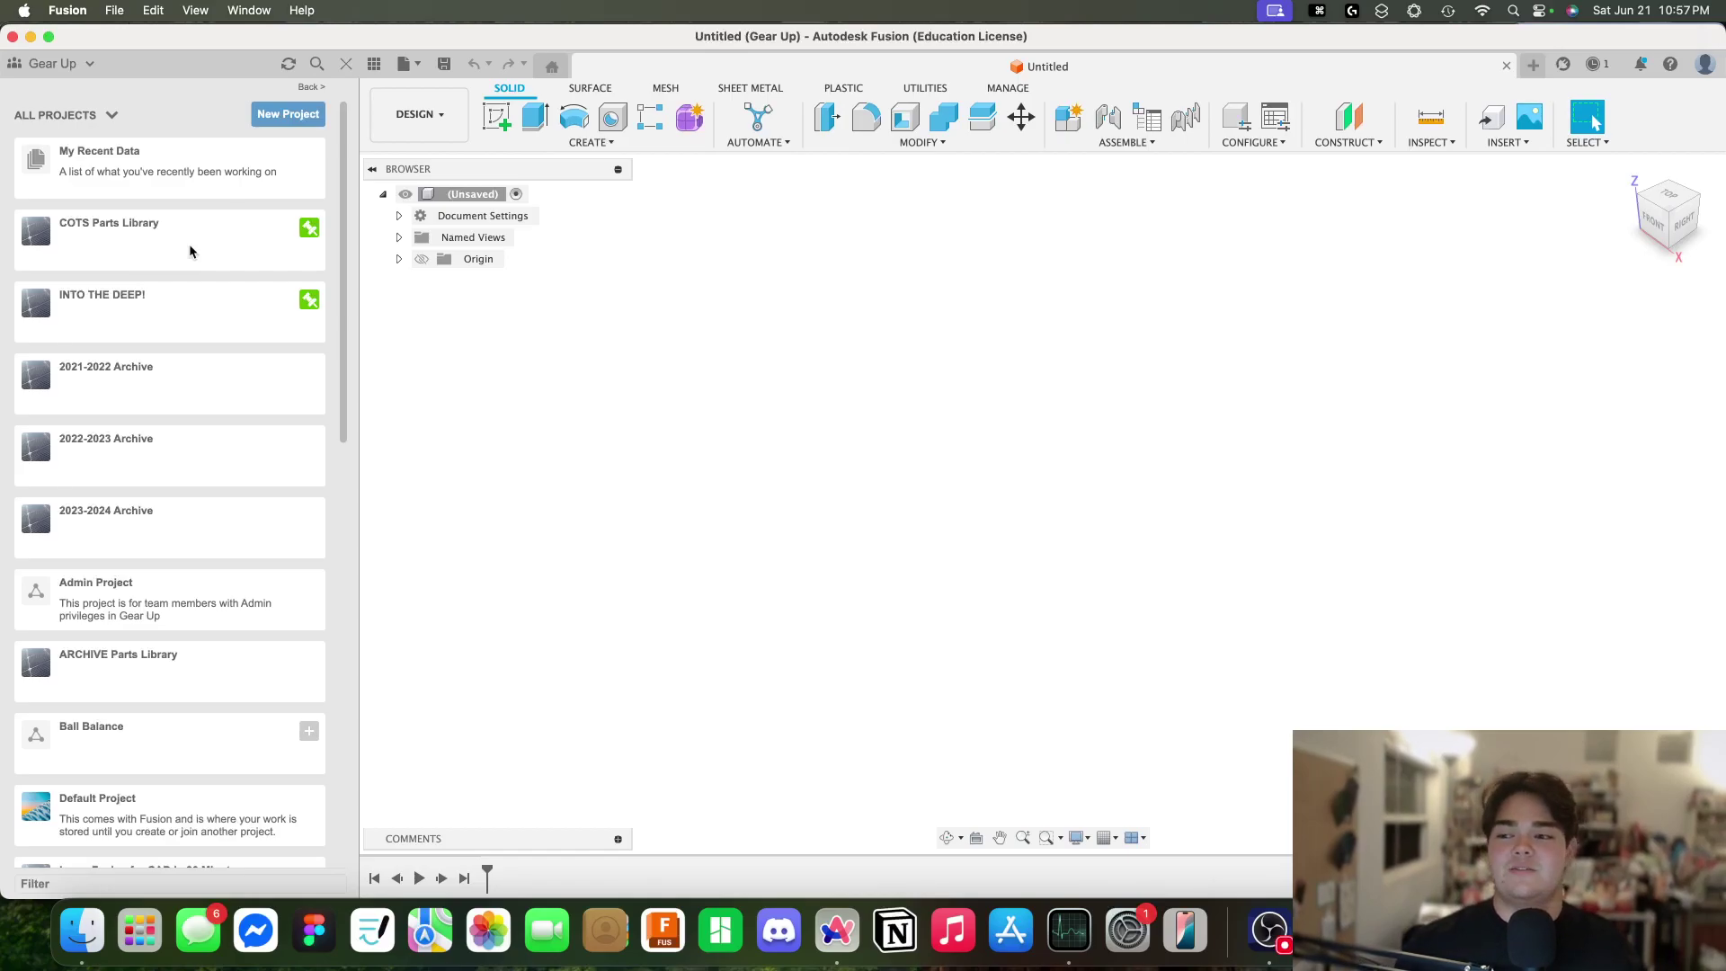
pyautogui.scroll(-2, 213, 470)
pyautogui.scroll(-5, 214, 477)
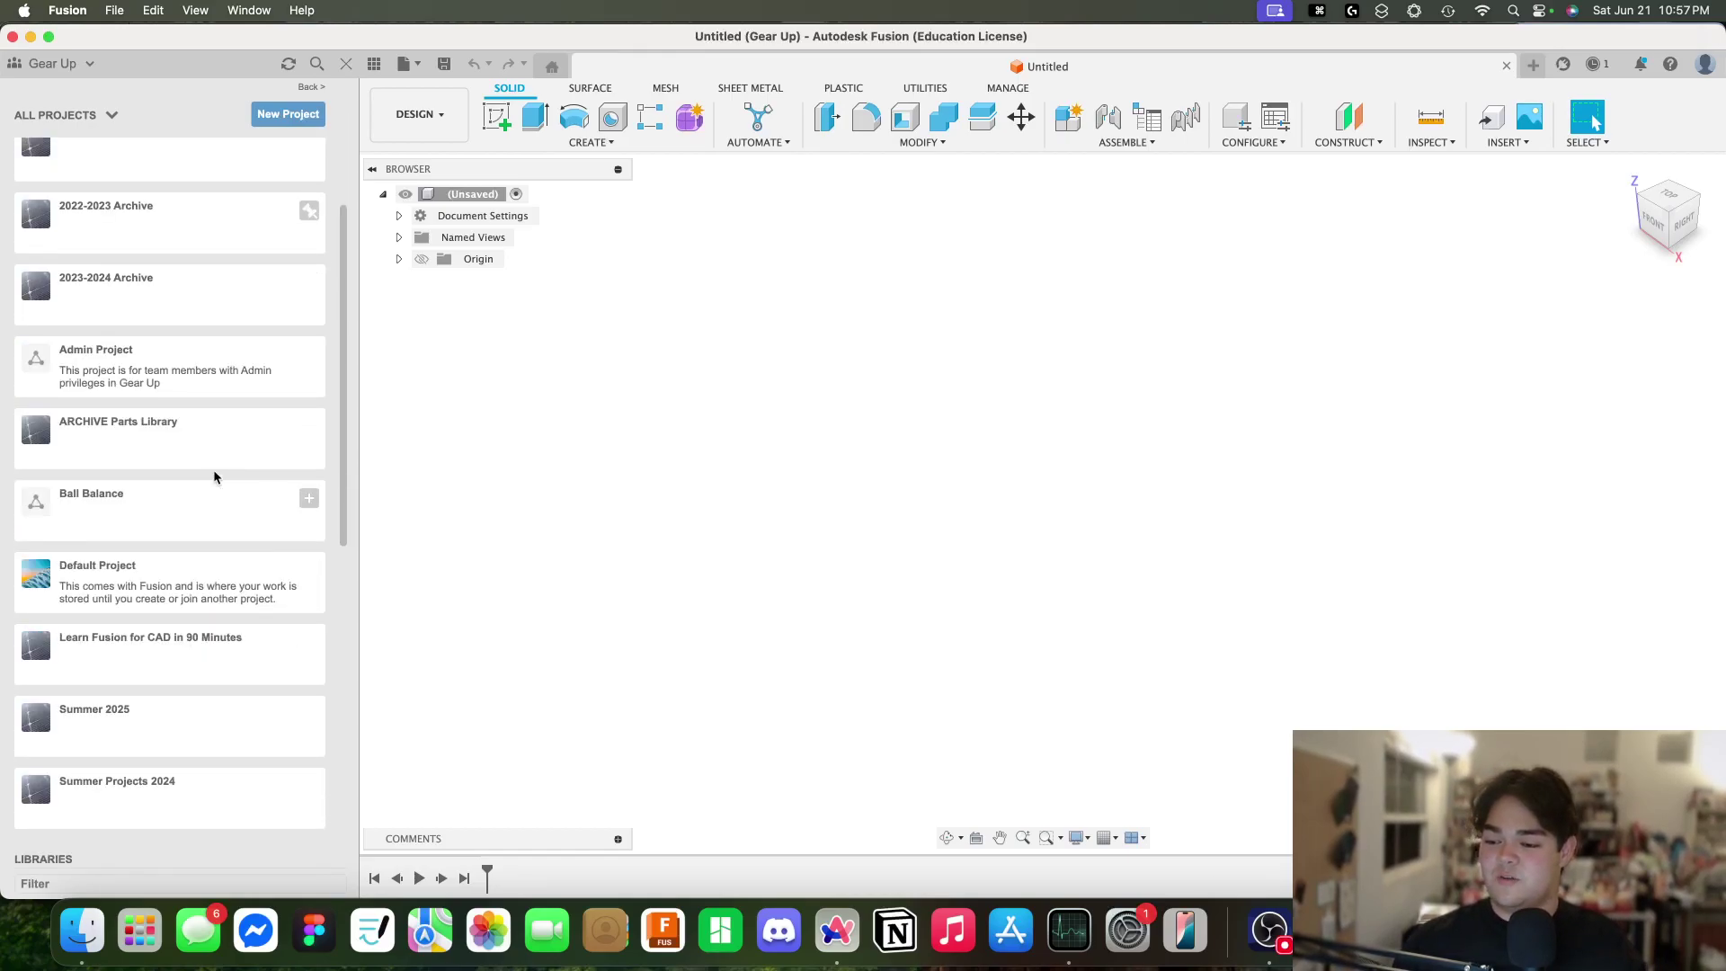
pyautogui.scroll(6, 214, 476)
pyautogui.click(288, 114)
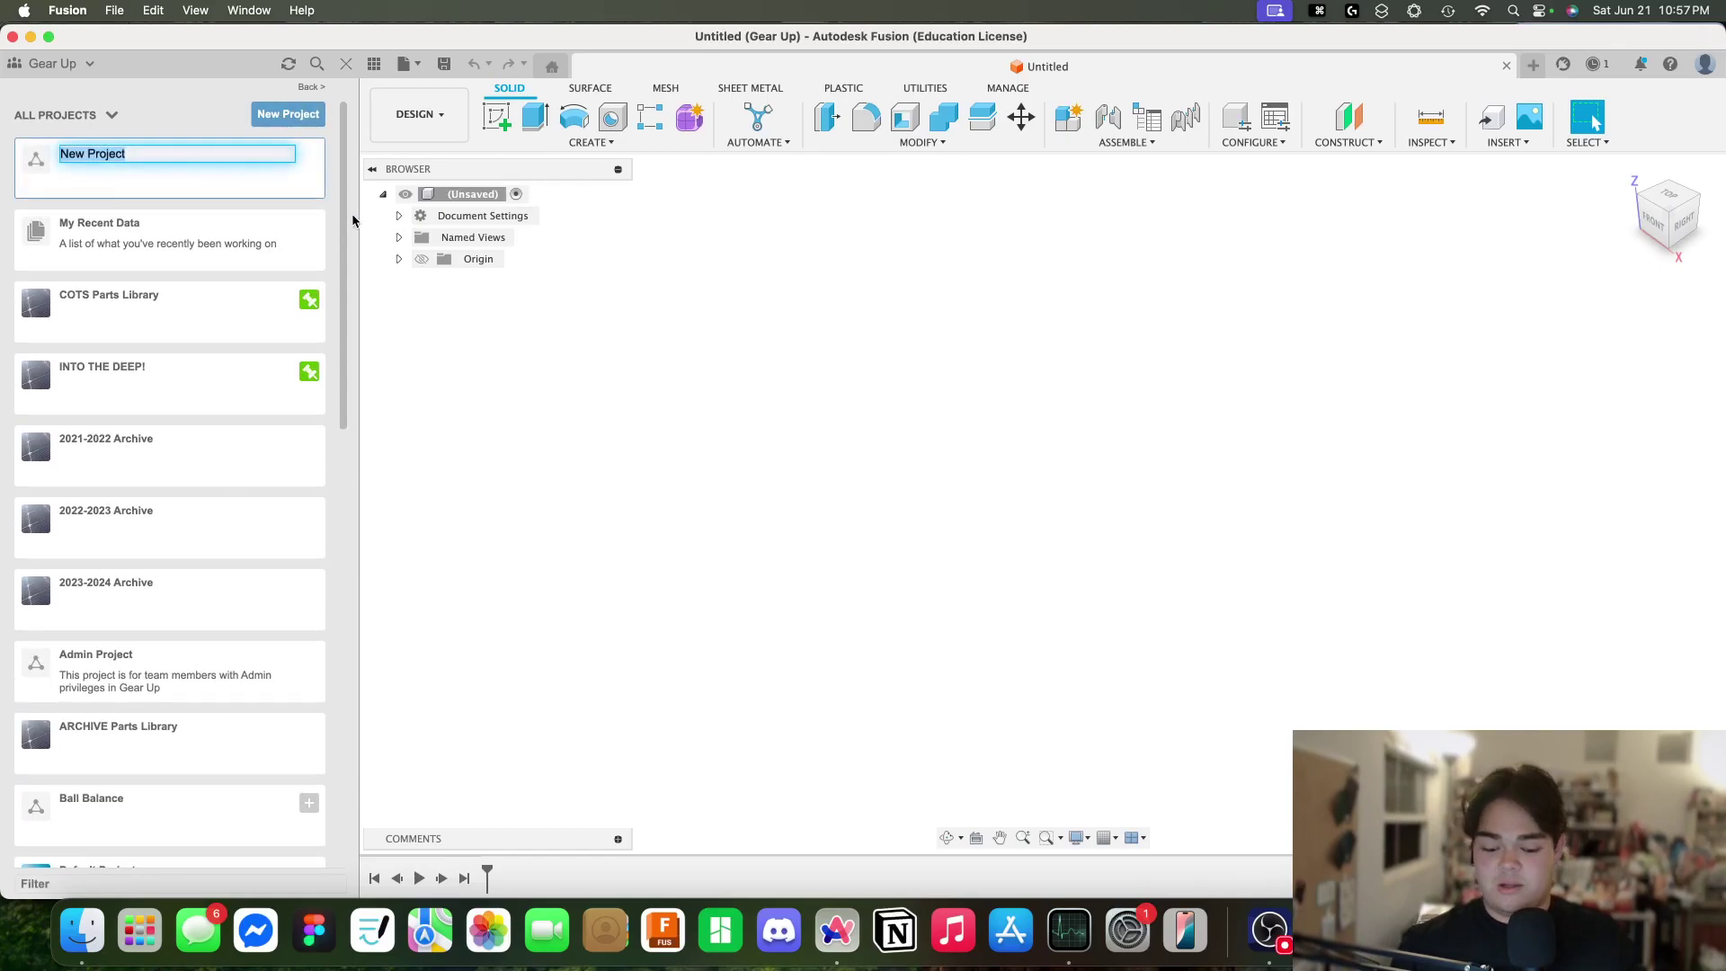
pyautogui.write('Fusion ')
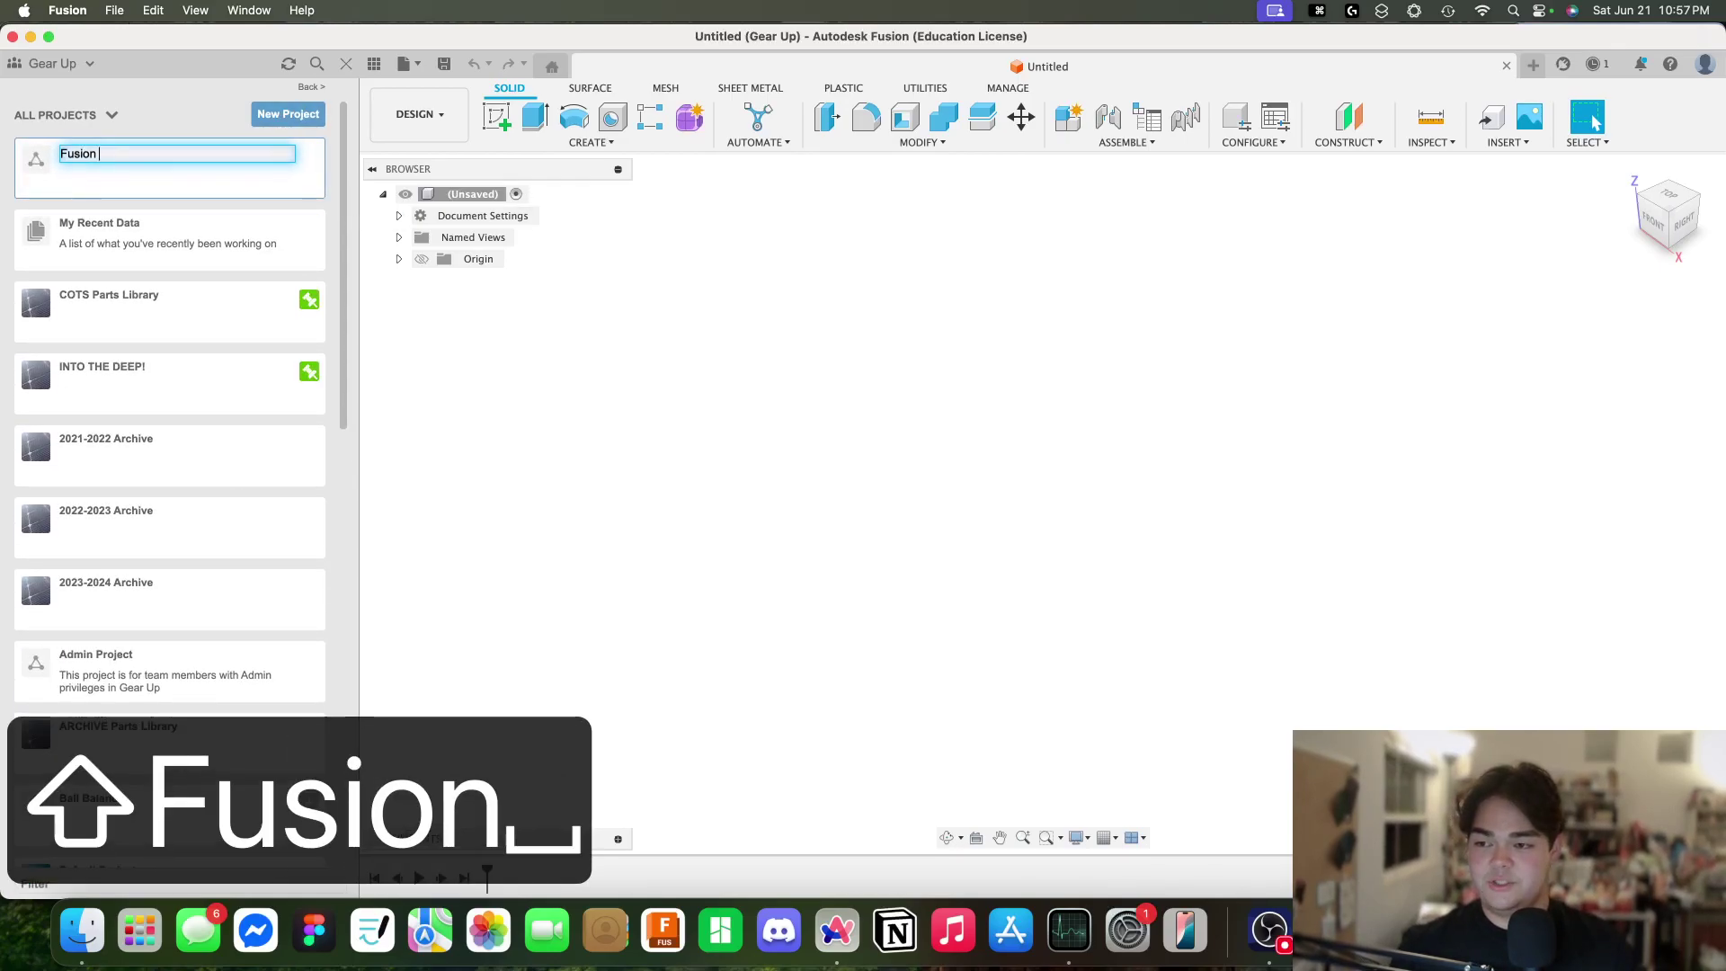
pyautogui.write('Tutorials')
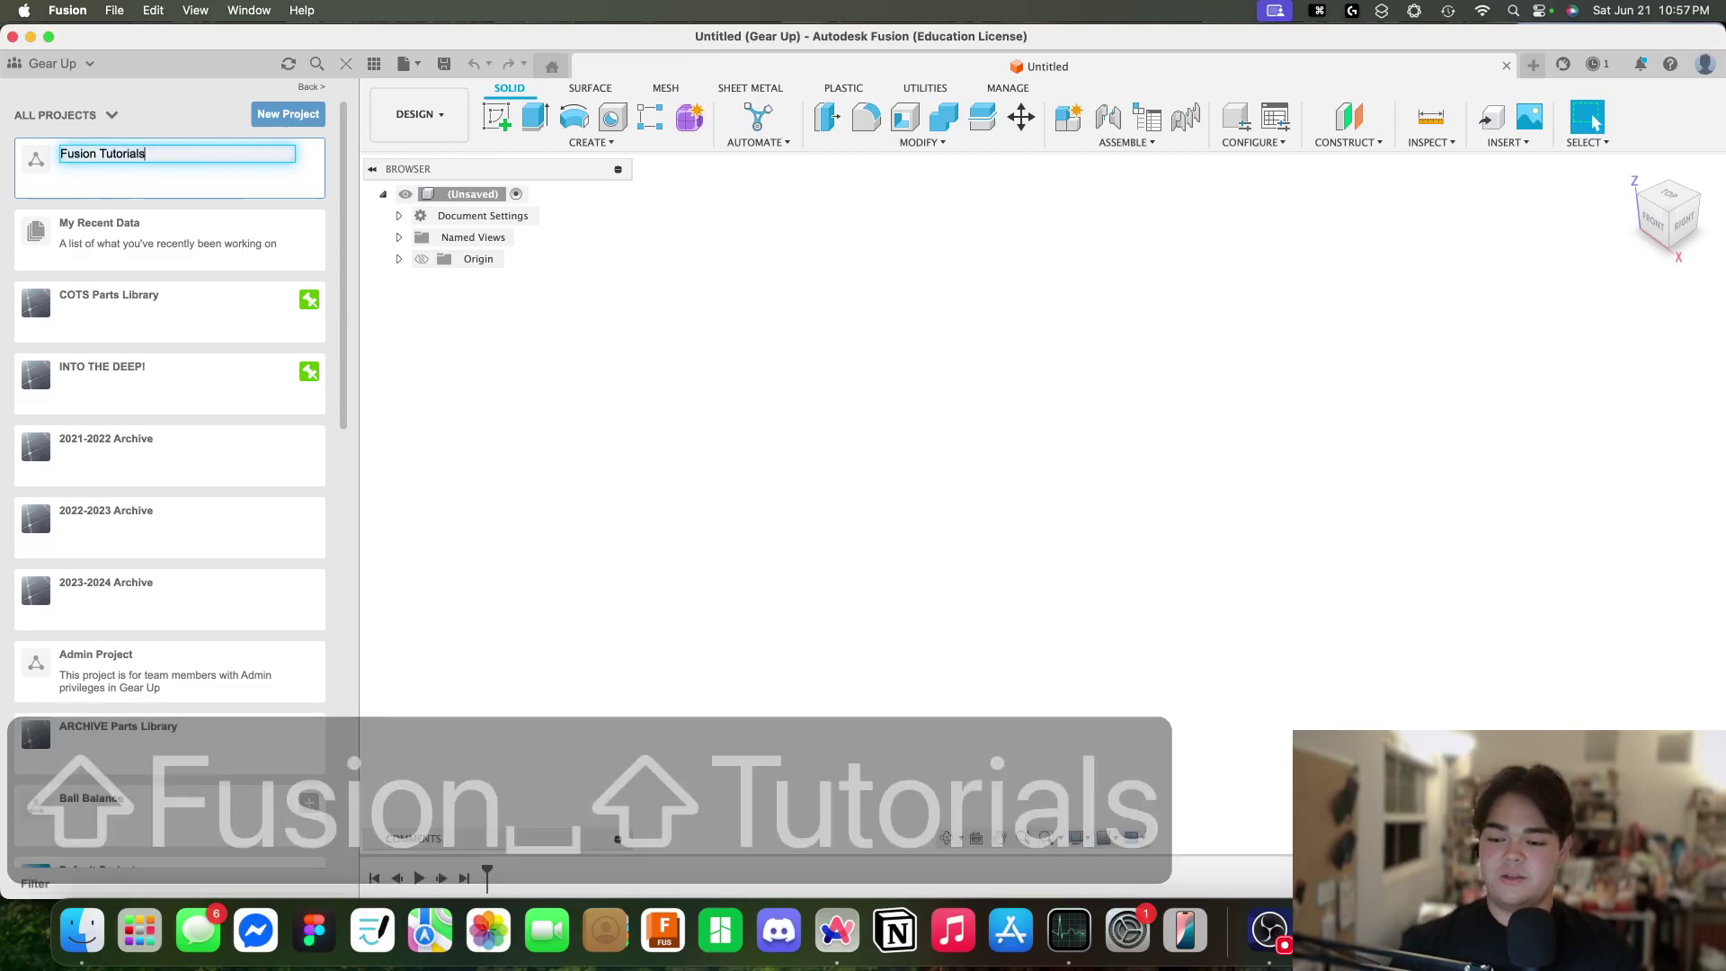
pyautogui.press('Return')
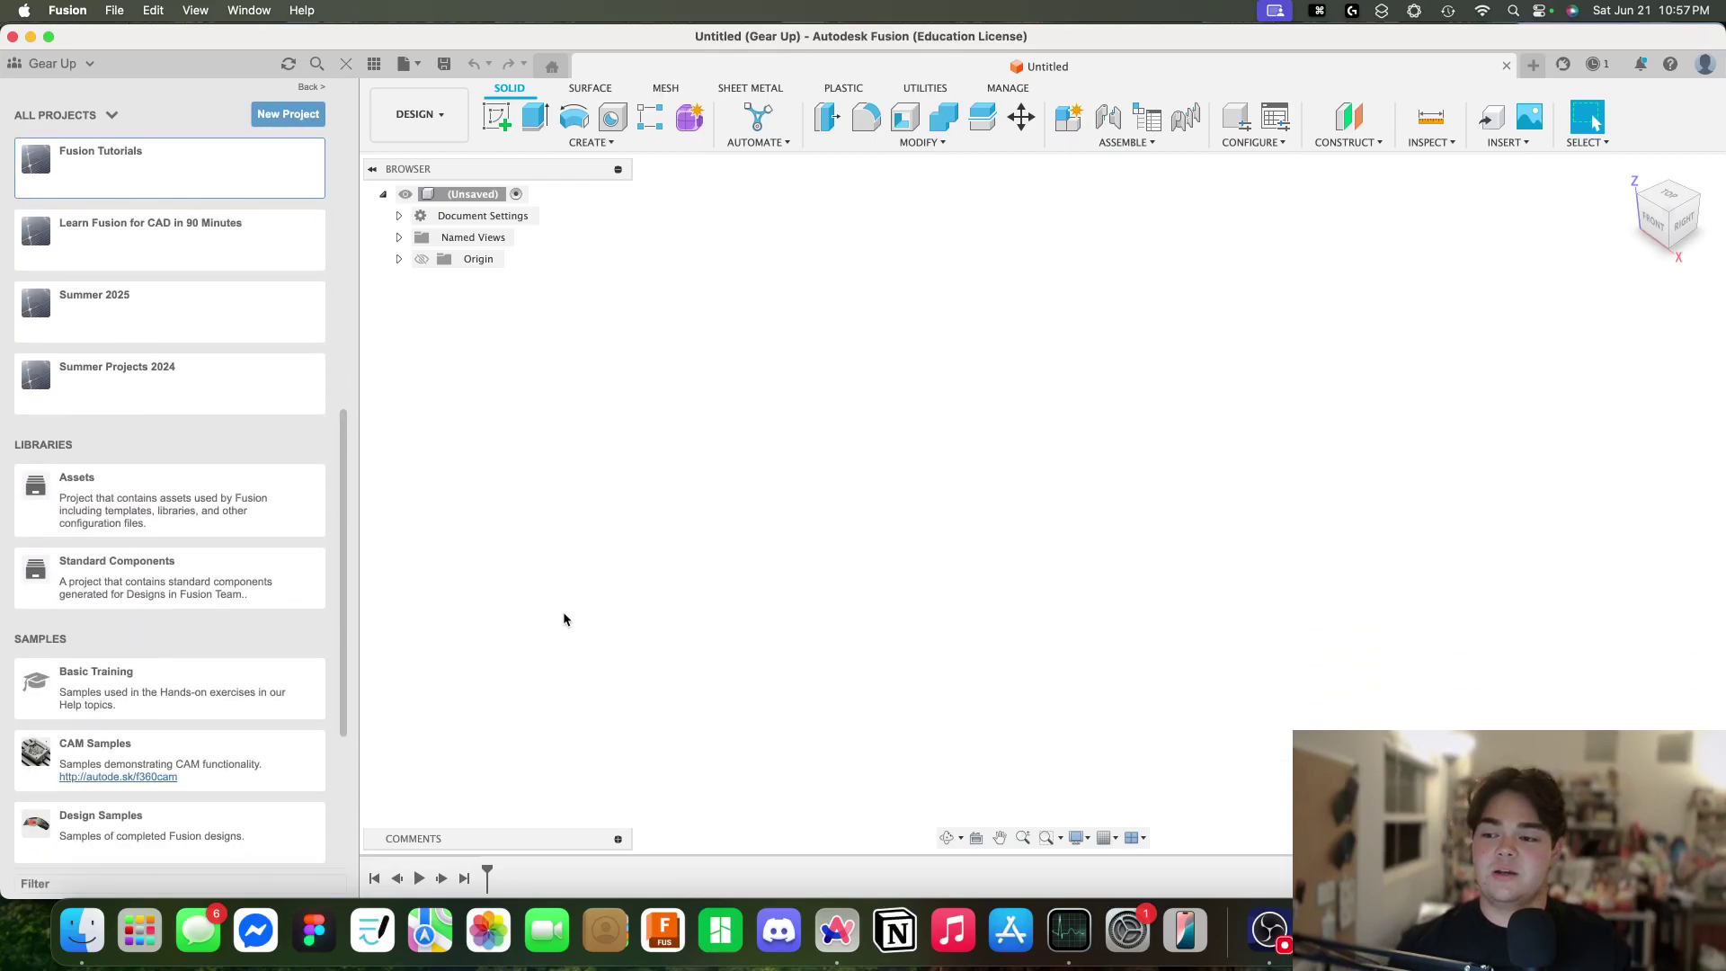
# Step: Open the Fusion Tutorials project from the project list
pyautogui.scroll(3, 167, 356)
pyautogui.scroll(2, 167, 356)
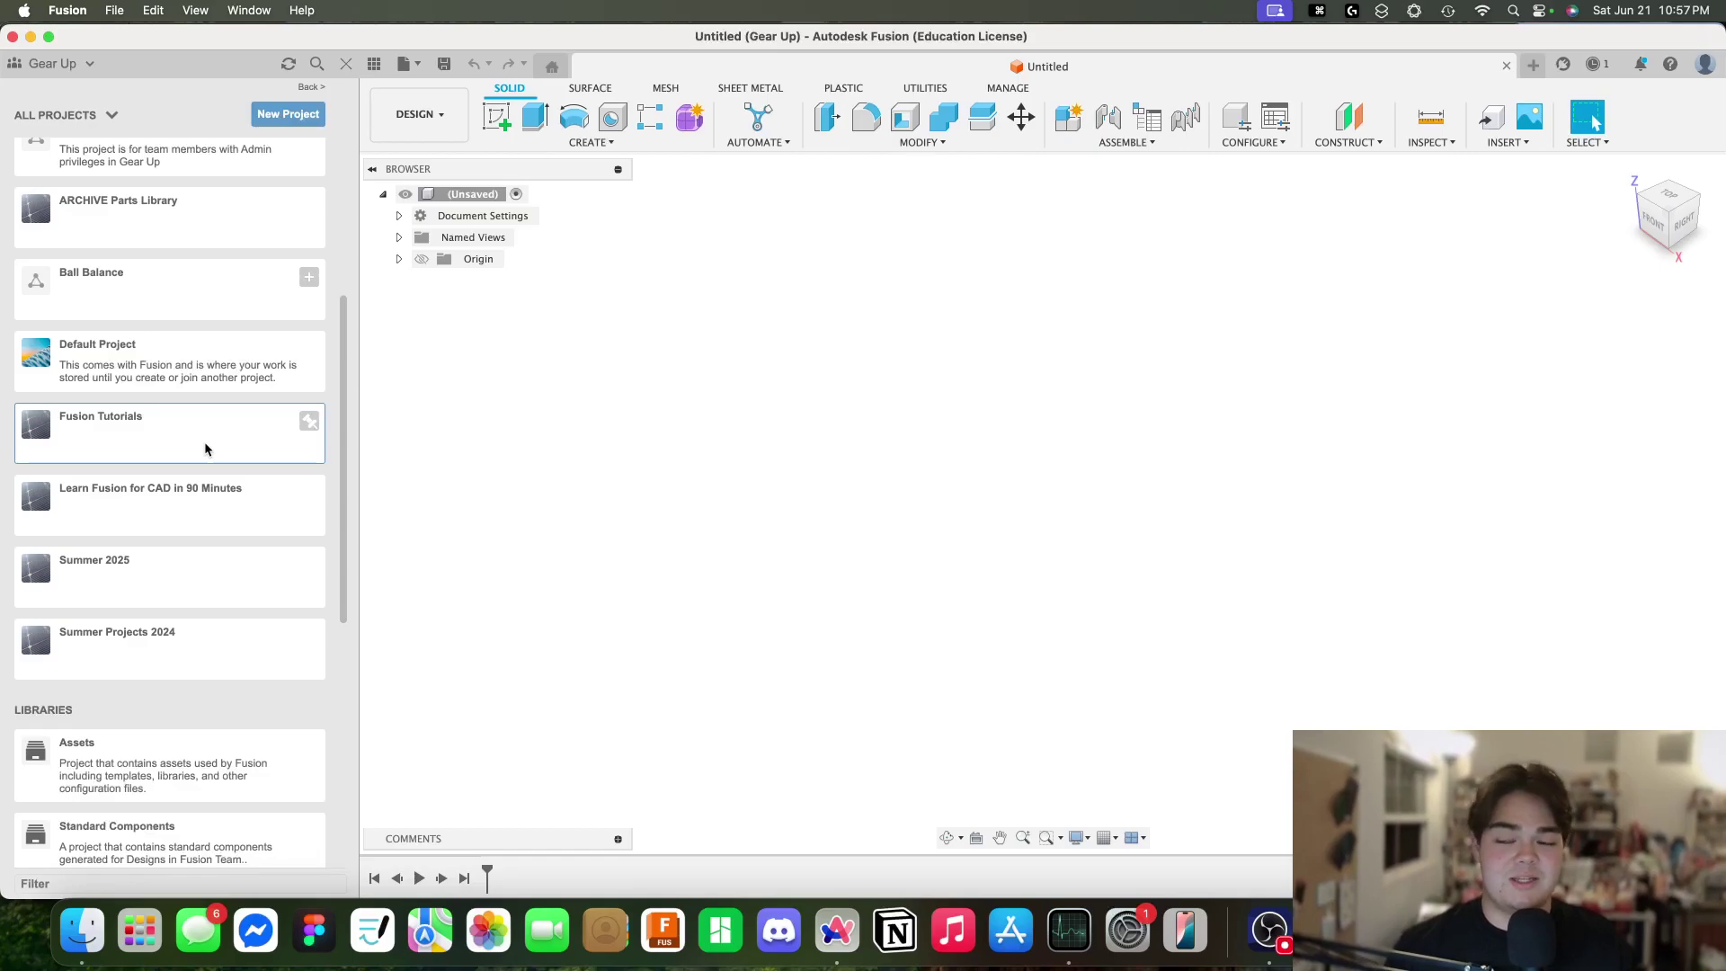
pyautogui.click(219, 437)
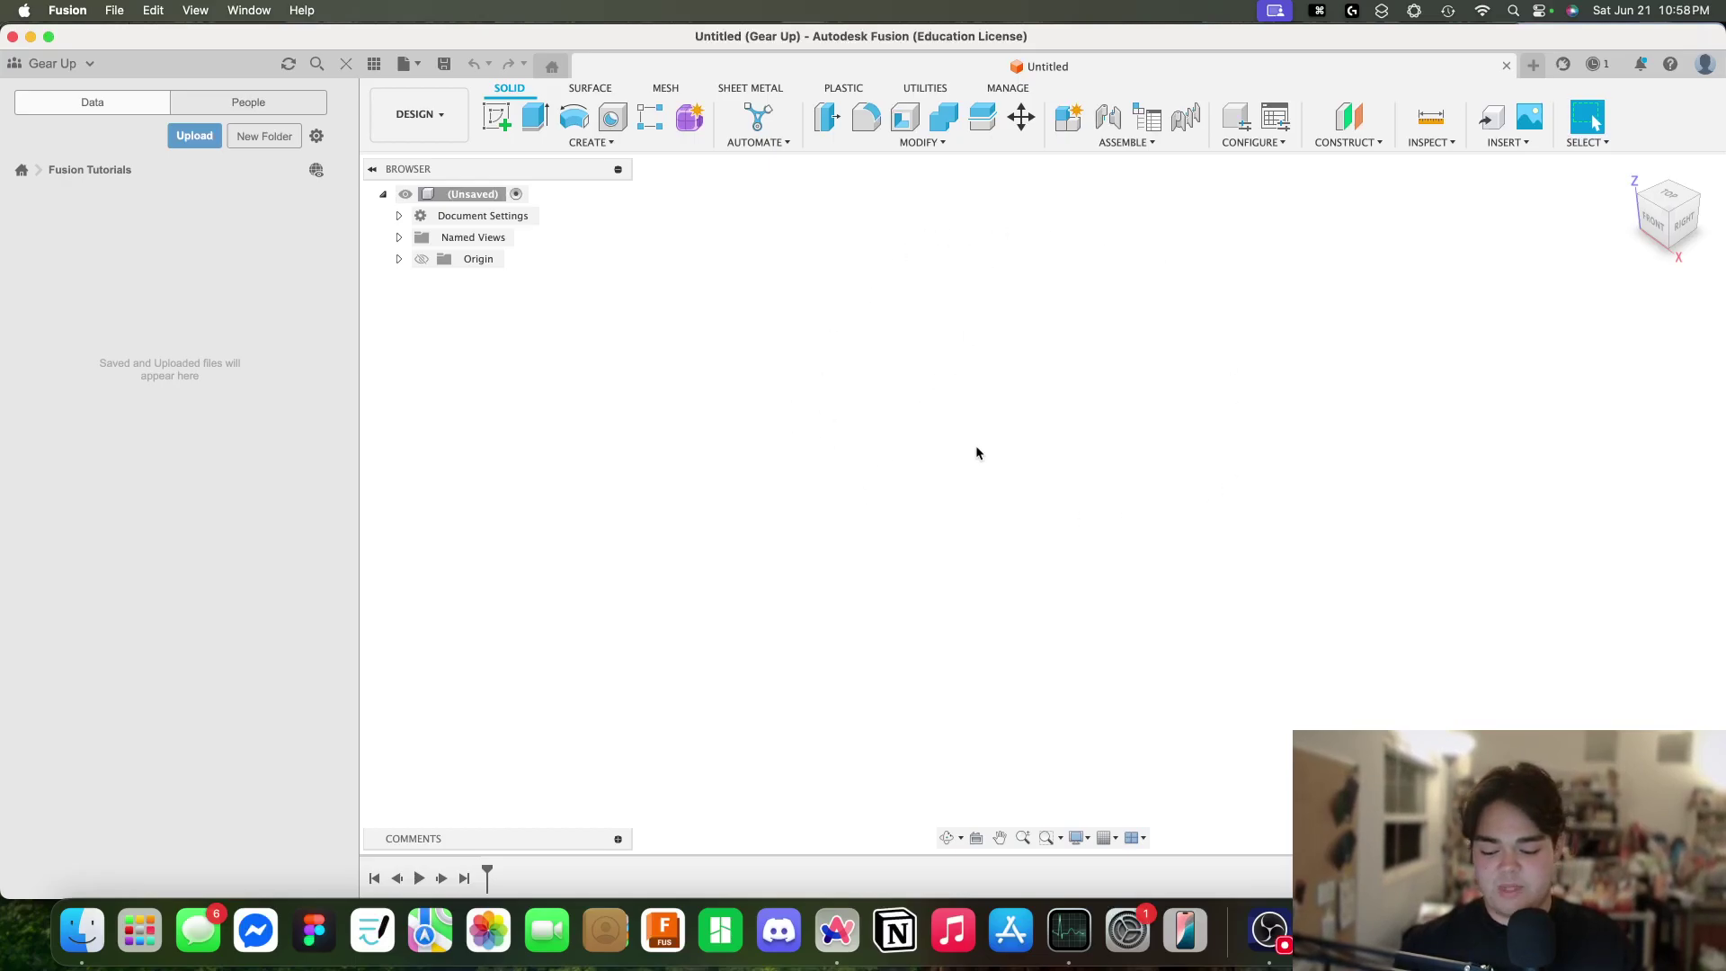
# Step: Save the untitled design as "Tutorial One" in the Fusion Tutorials project
pyautogui.press('super+s')
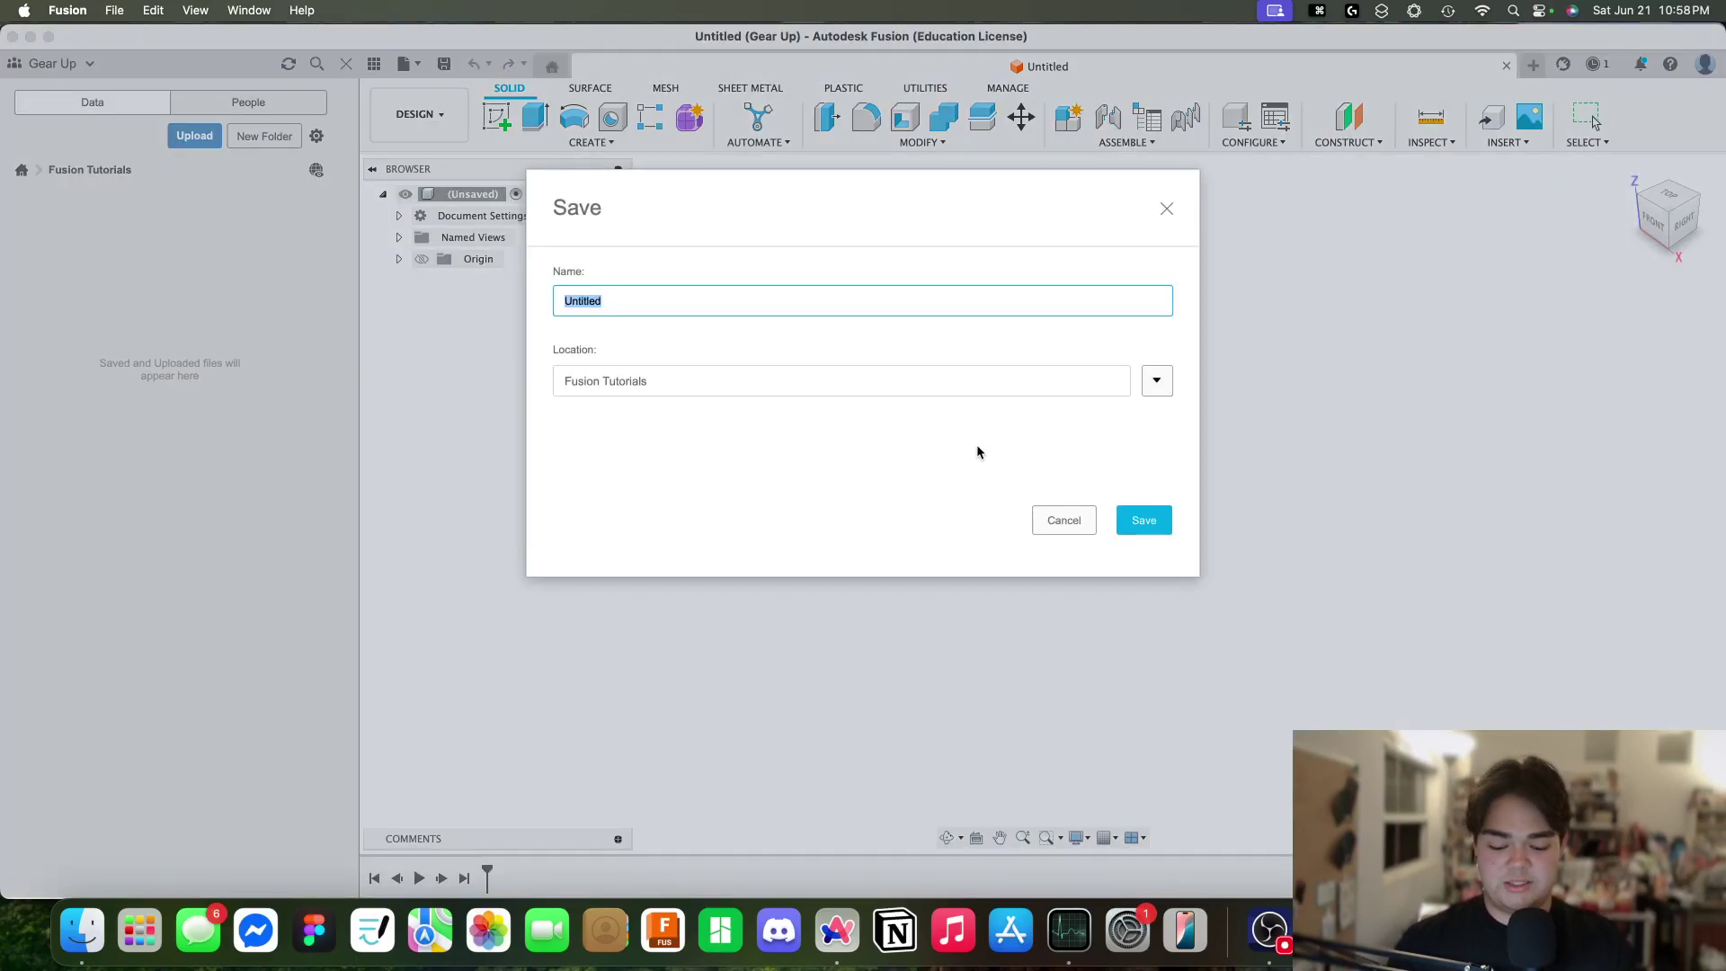
pyautogui.write('Tutorio')
pyautogui.press('BackSpace')
pyautogui.press('BackSpace')
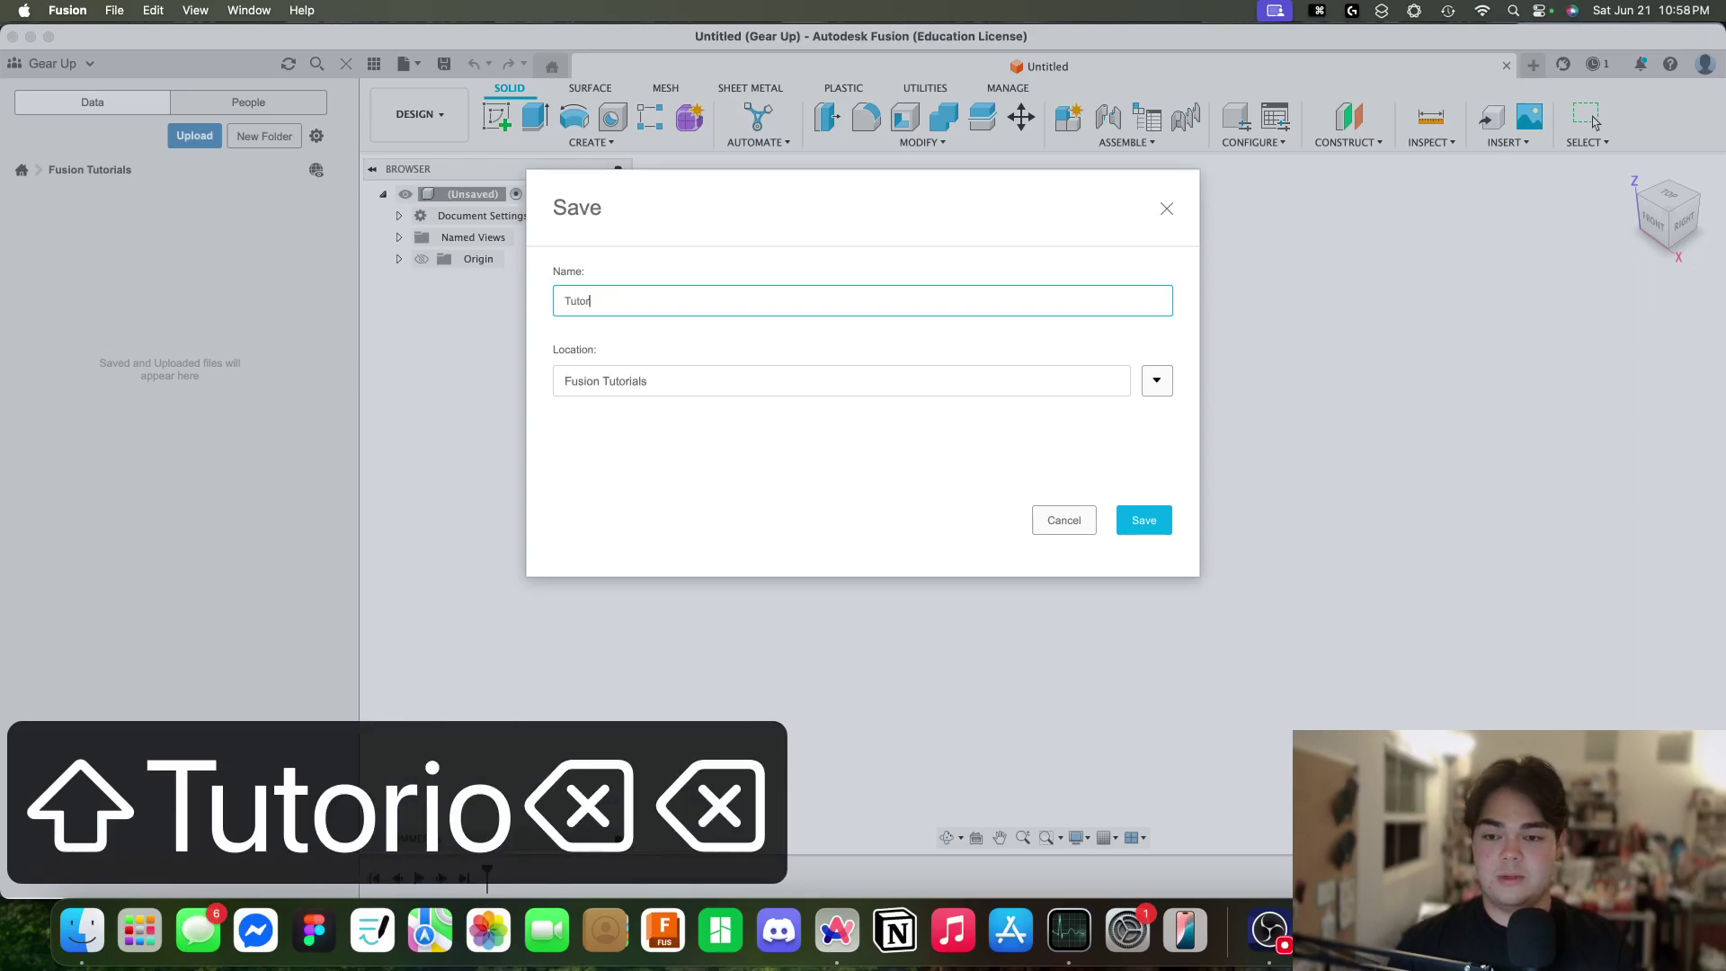
pyautogui.write('ial One')
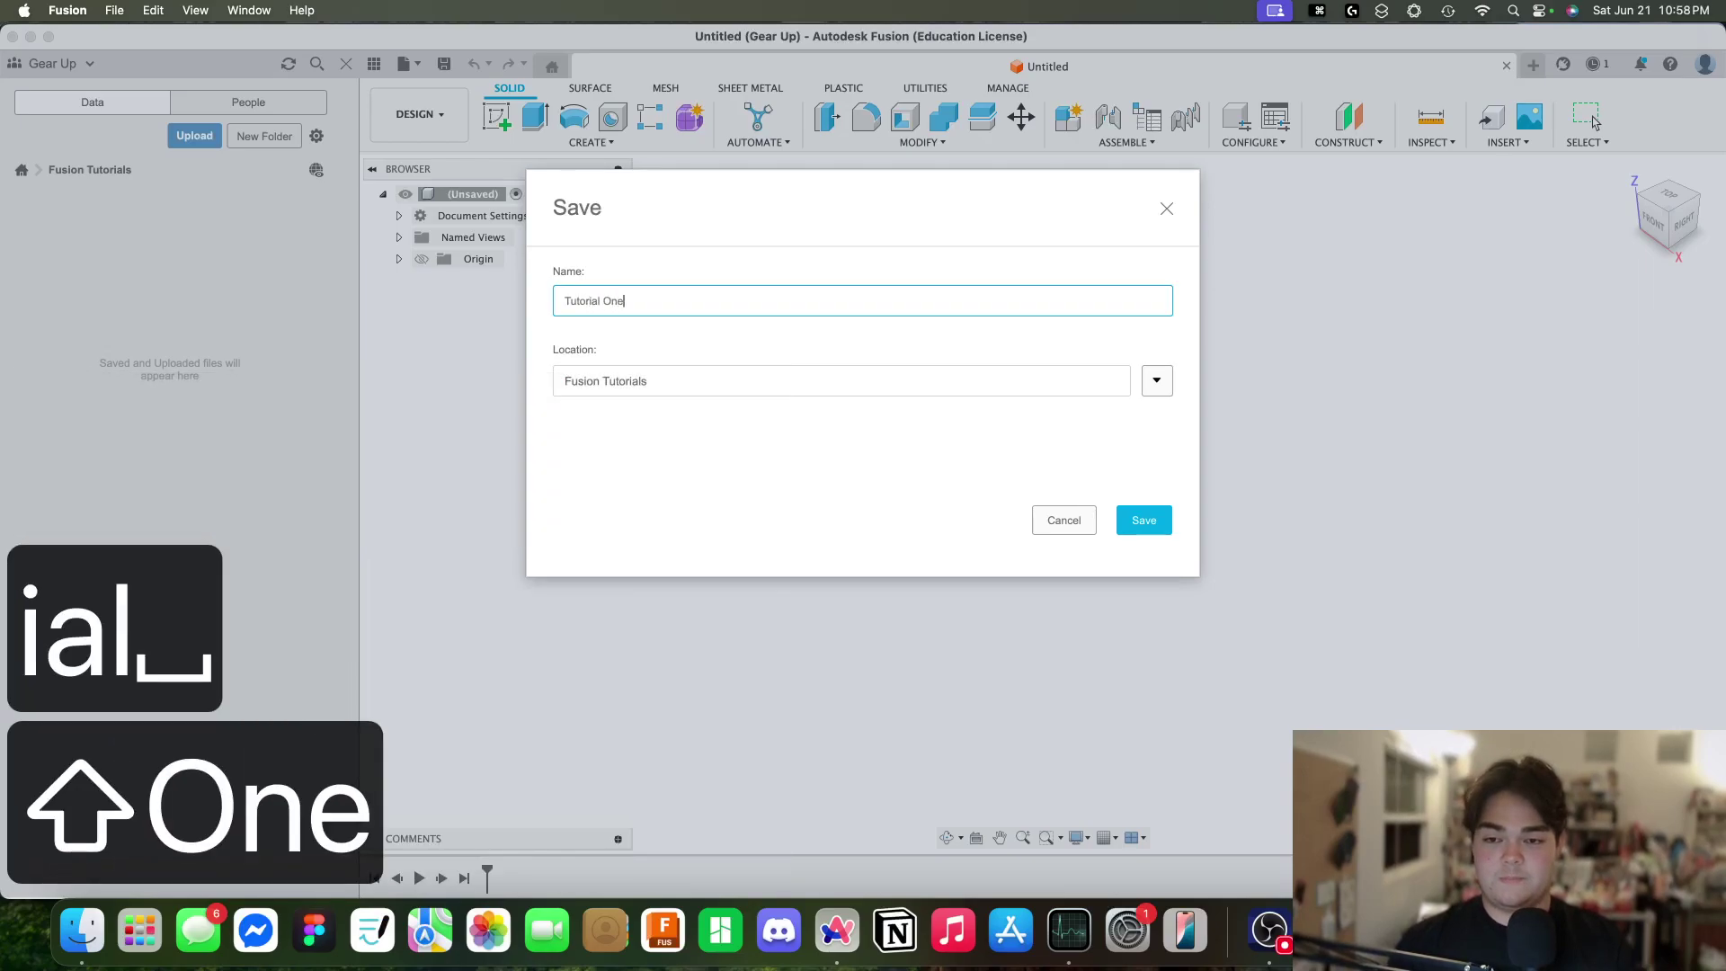
pyautogui.click(1155, 382)
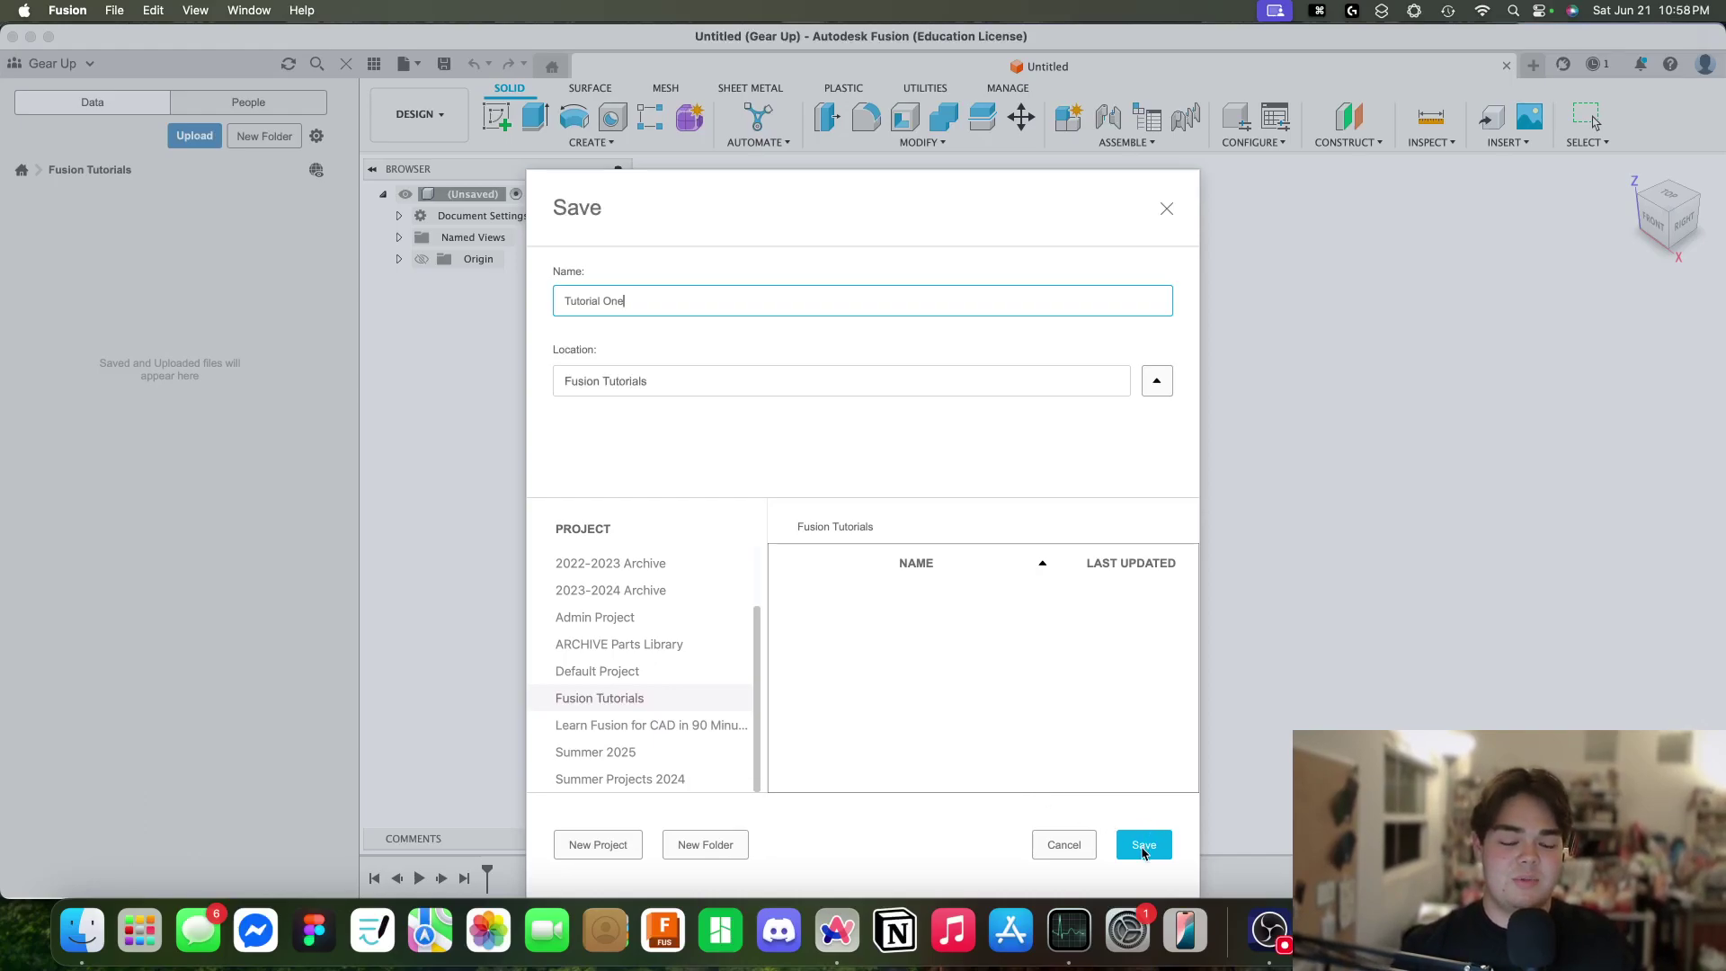
pyautogui.click(1165, 392)
pyautogui.click(1149, 529)
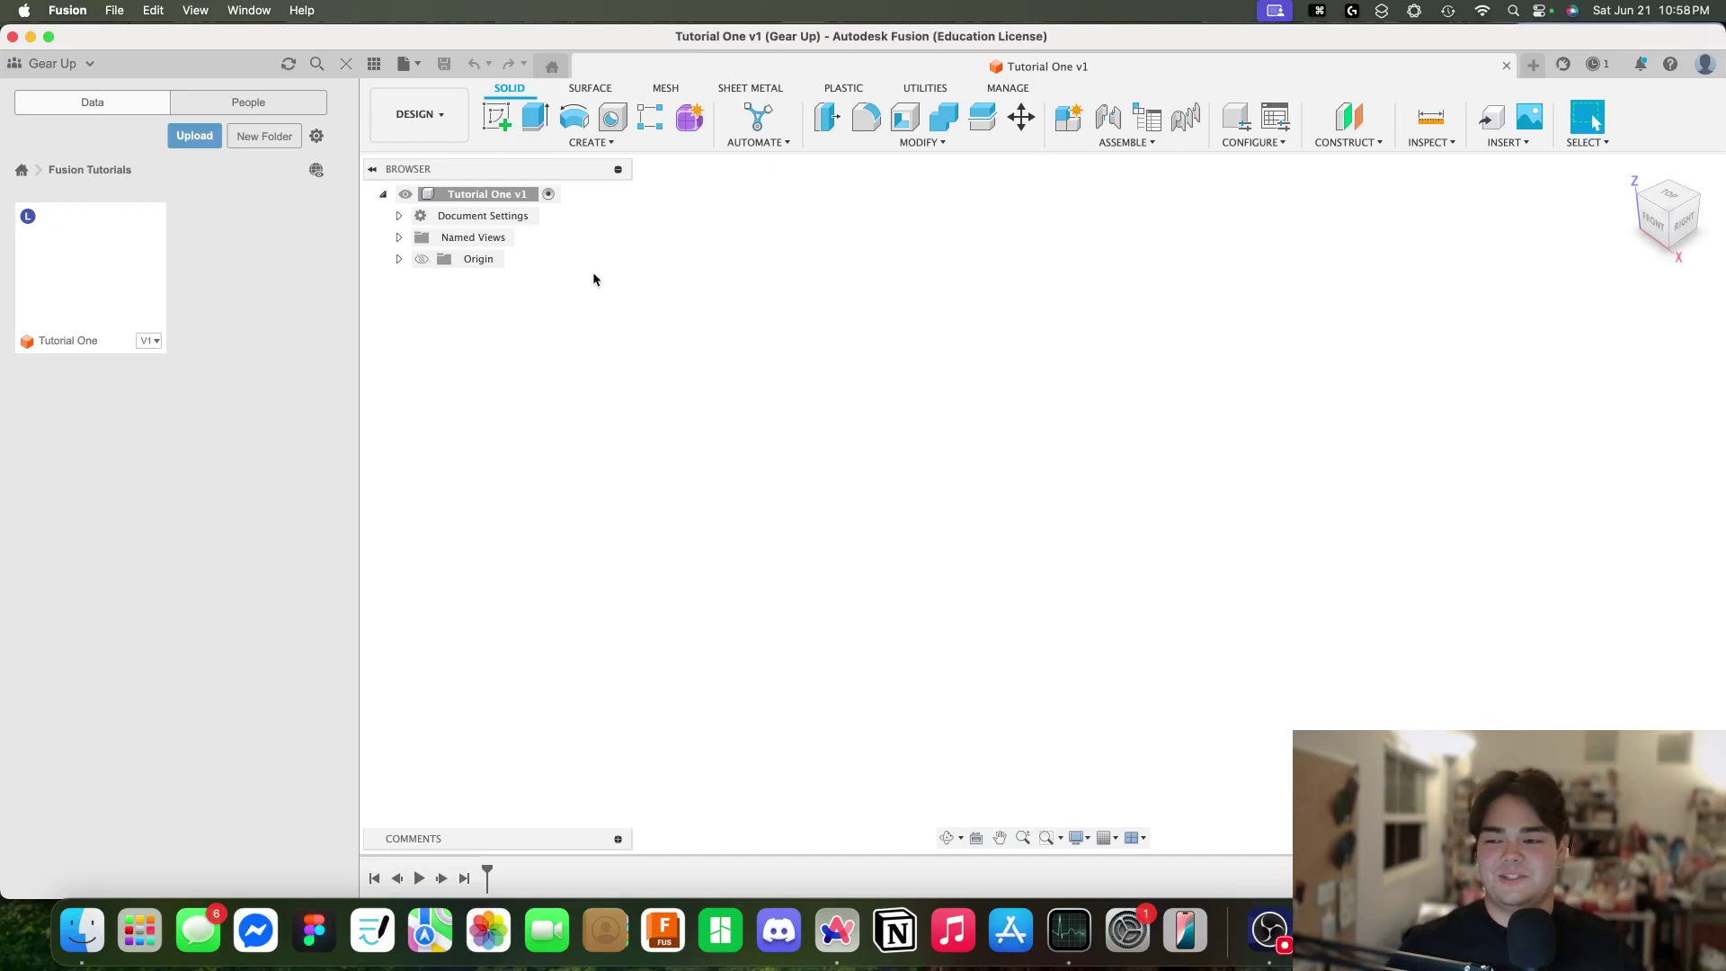
pyautogui.click(436, 117)
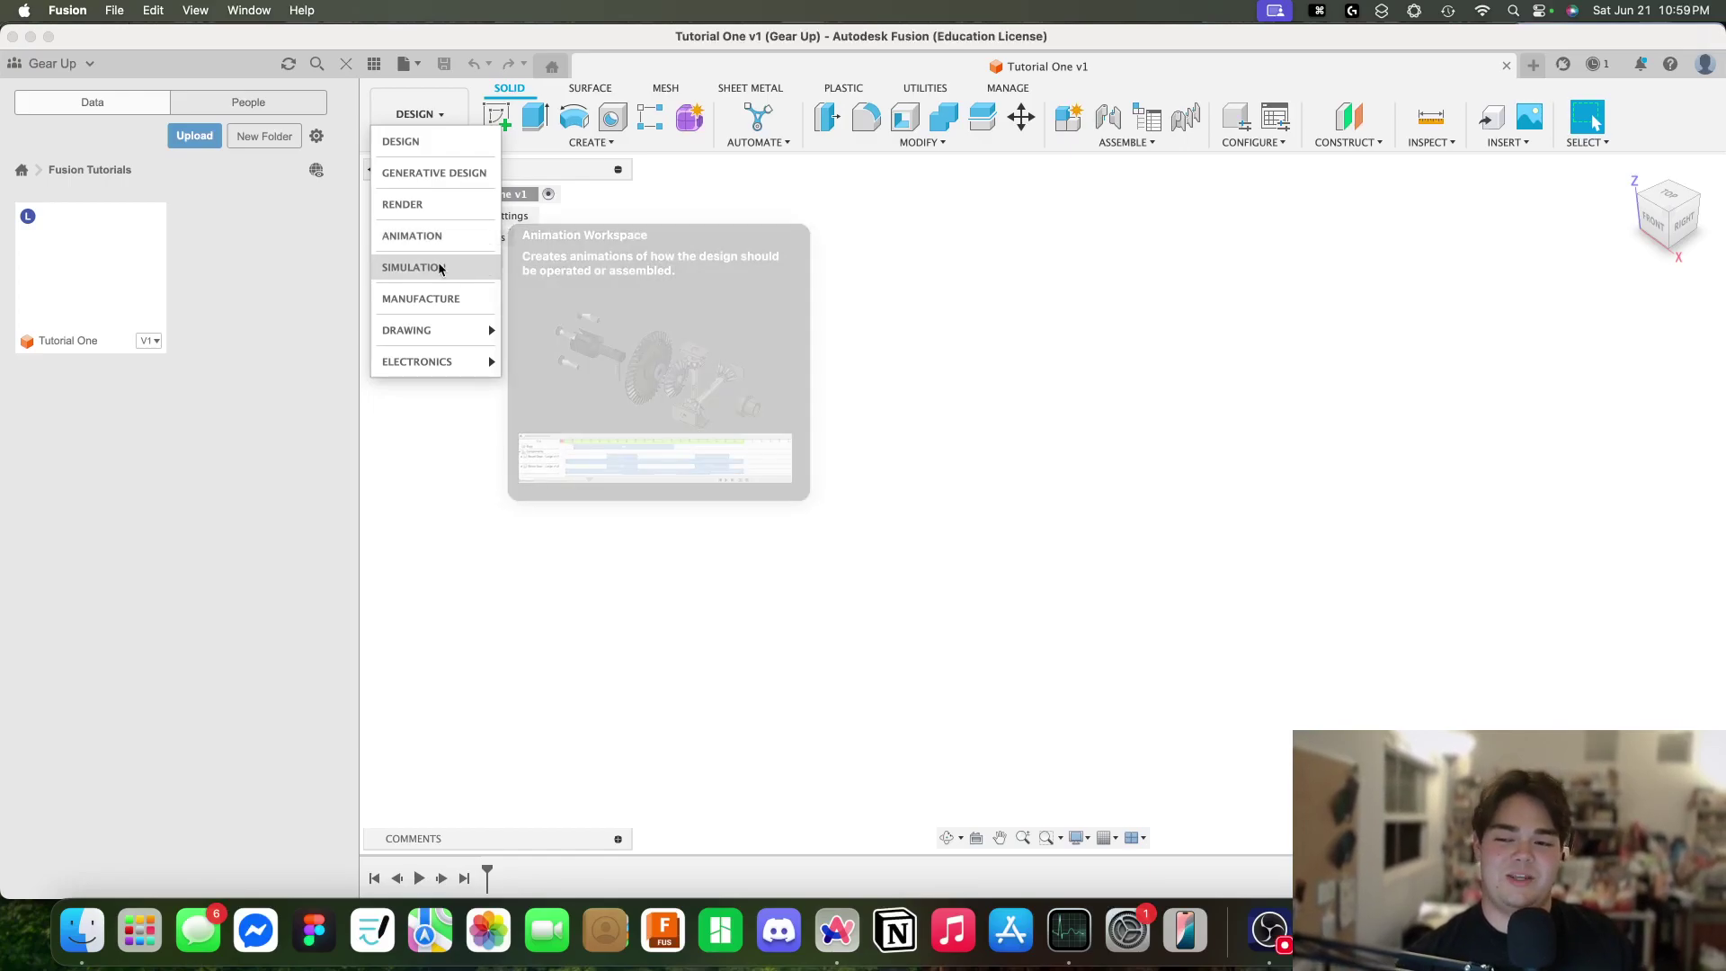
pyautogui.moveTo(441, 333)
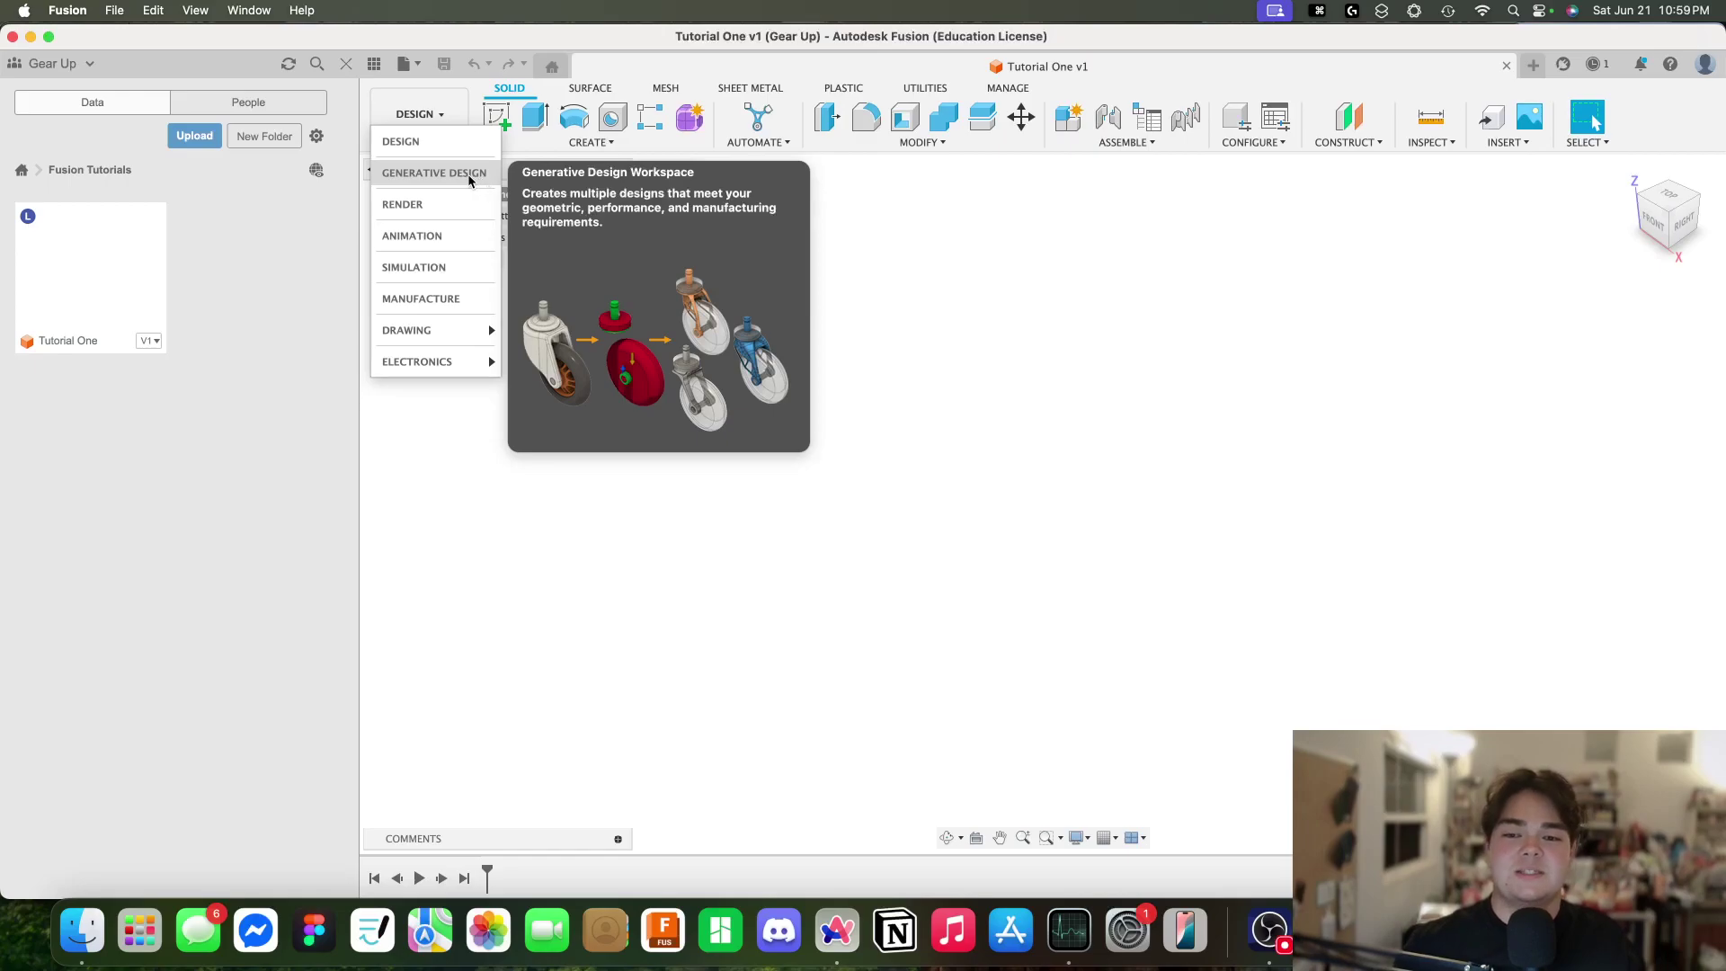
pyautogui.click(924, 265)
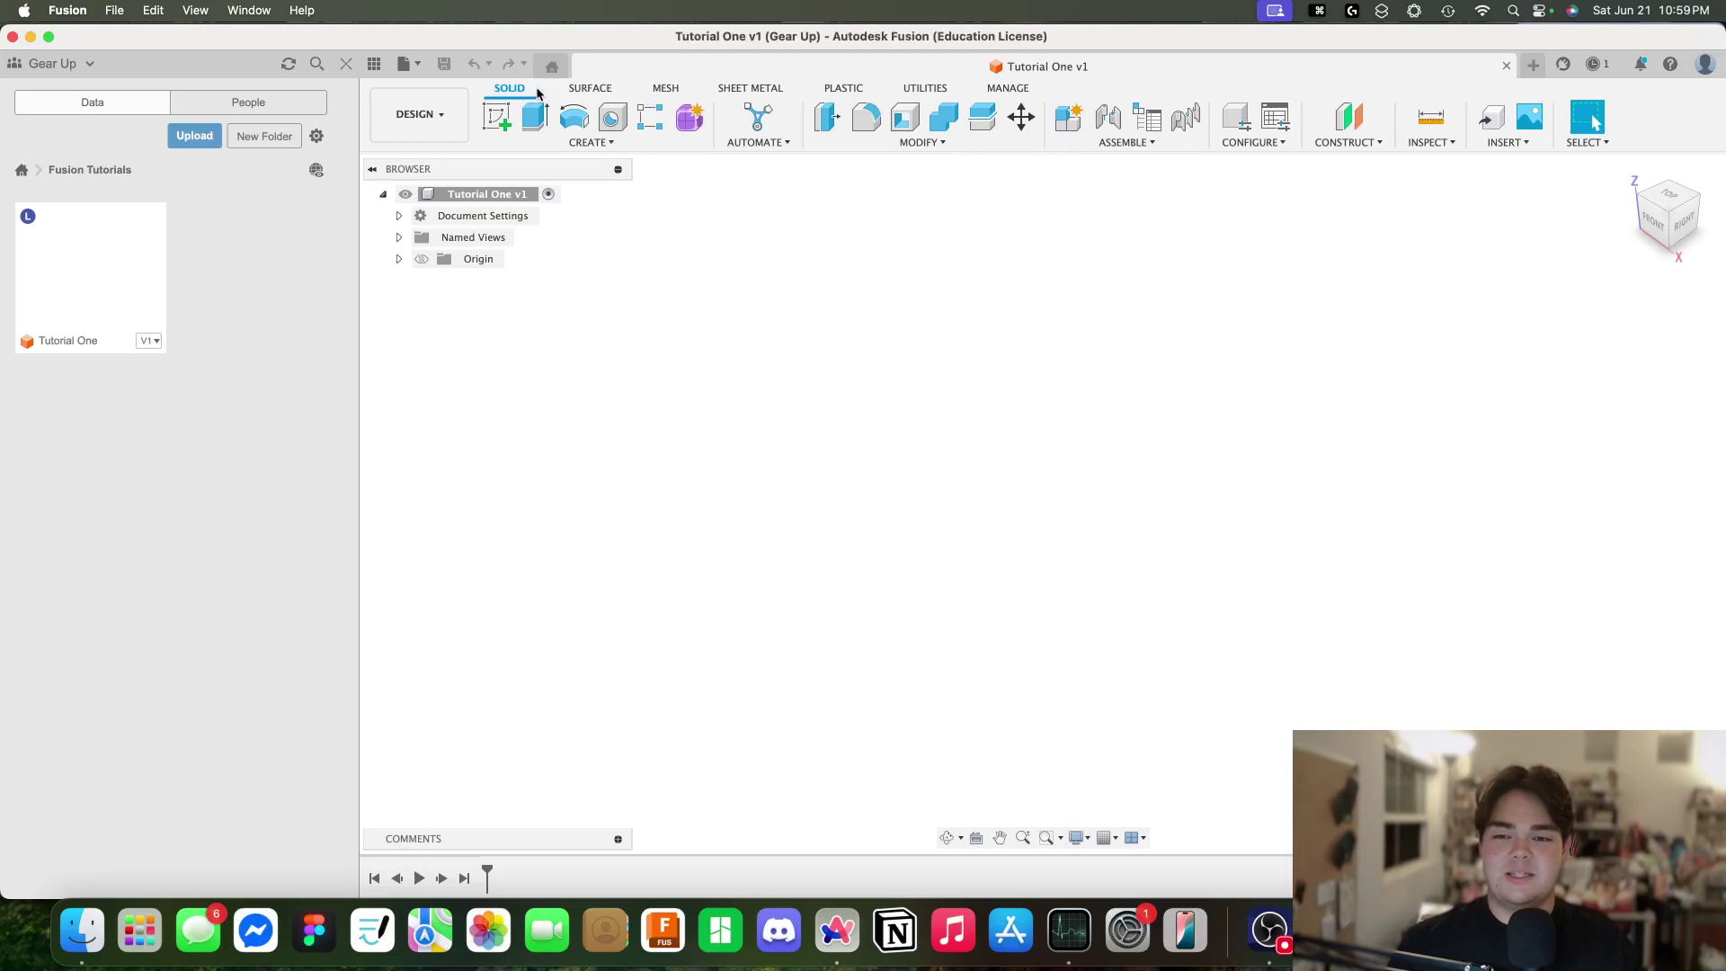
pyautogui.click(917, 90)
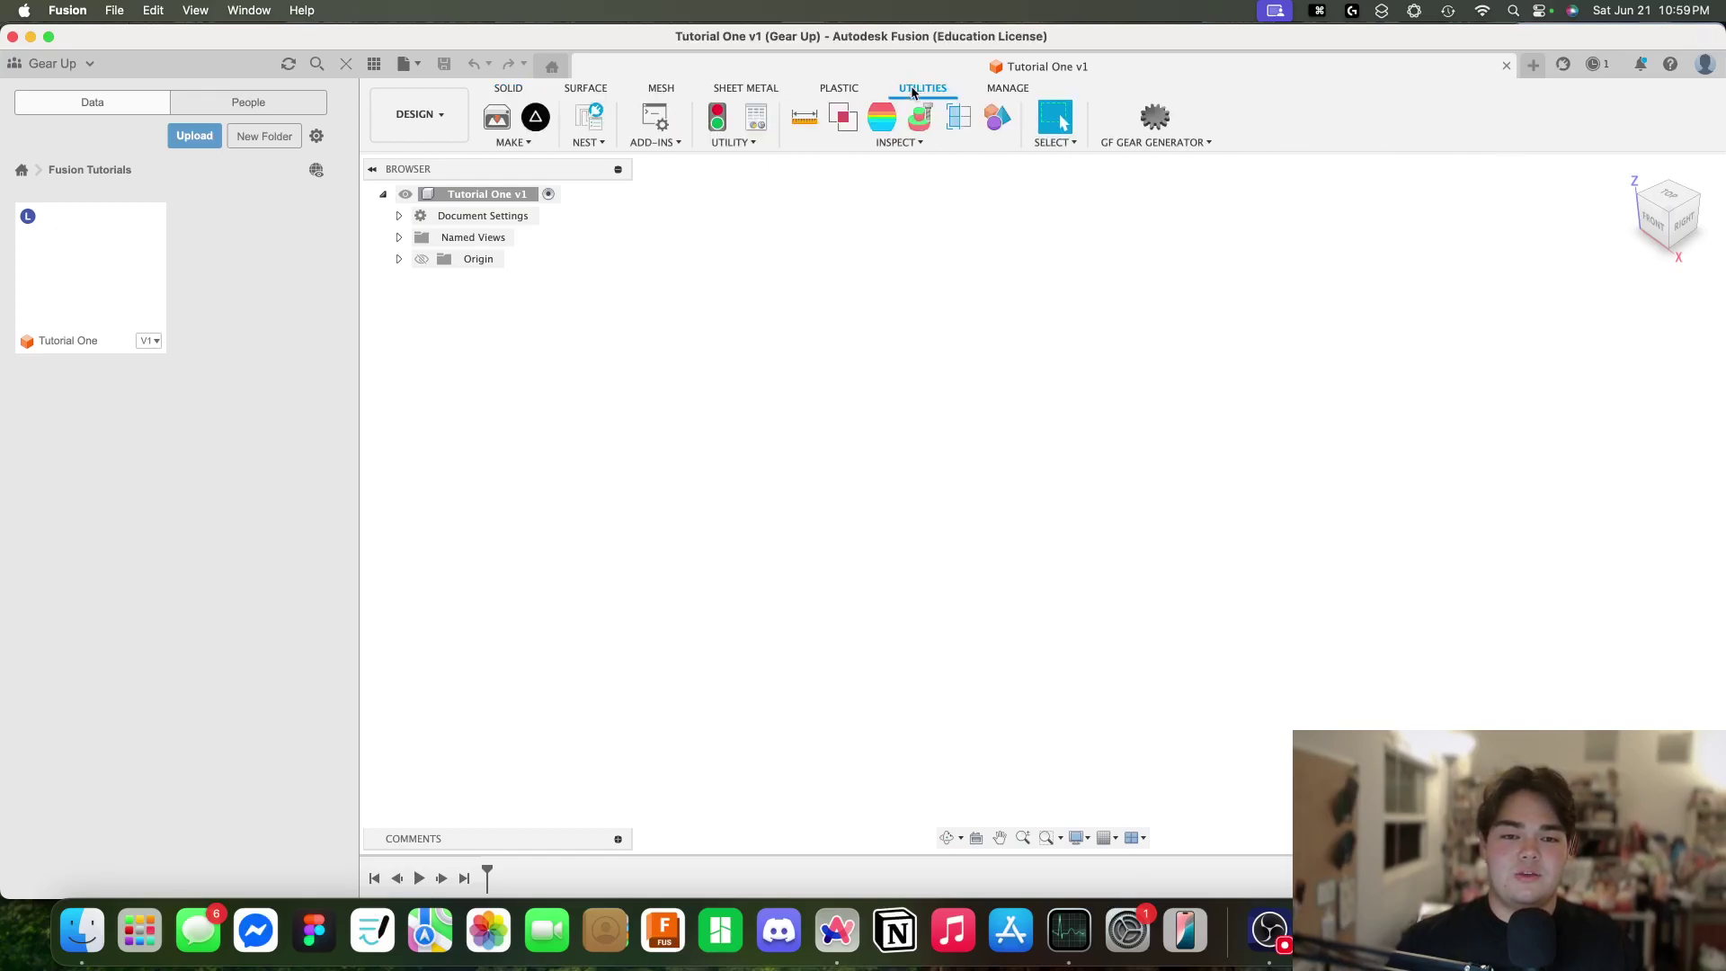
pyautogui.click(517, 90)
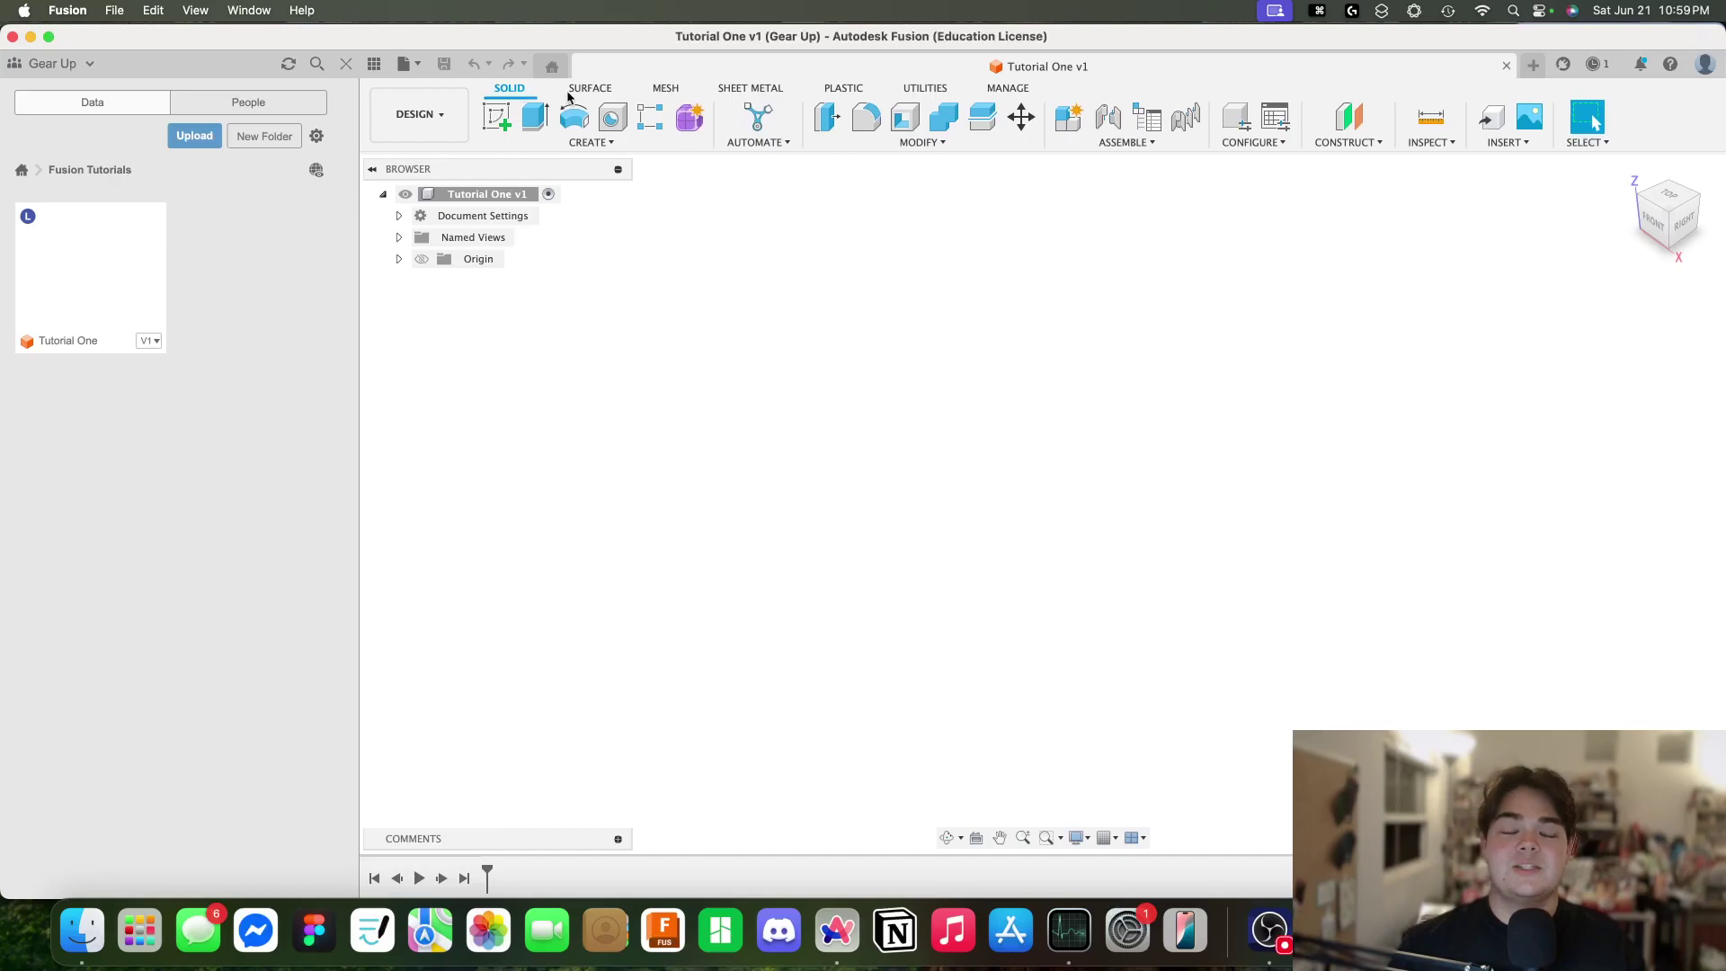
# Step: Start a new sketch on the horizontal XY origin plane
pyautogui.click(494, 123)
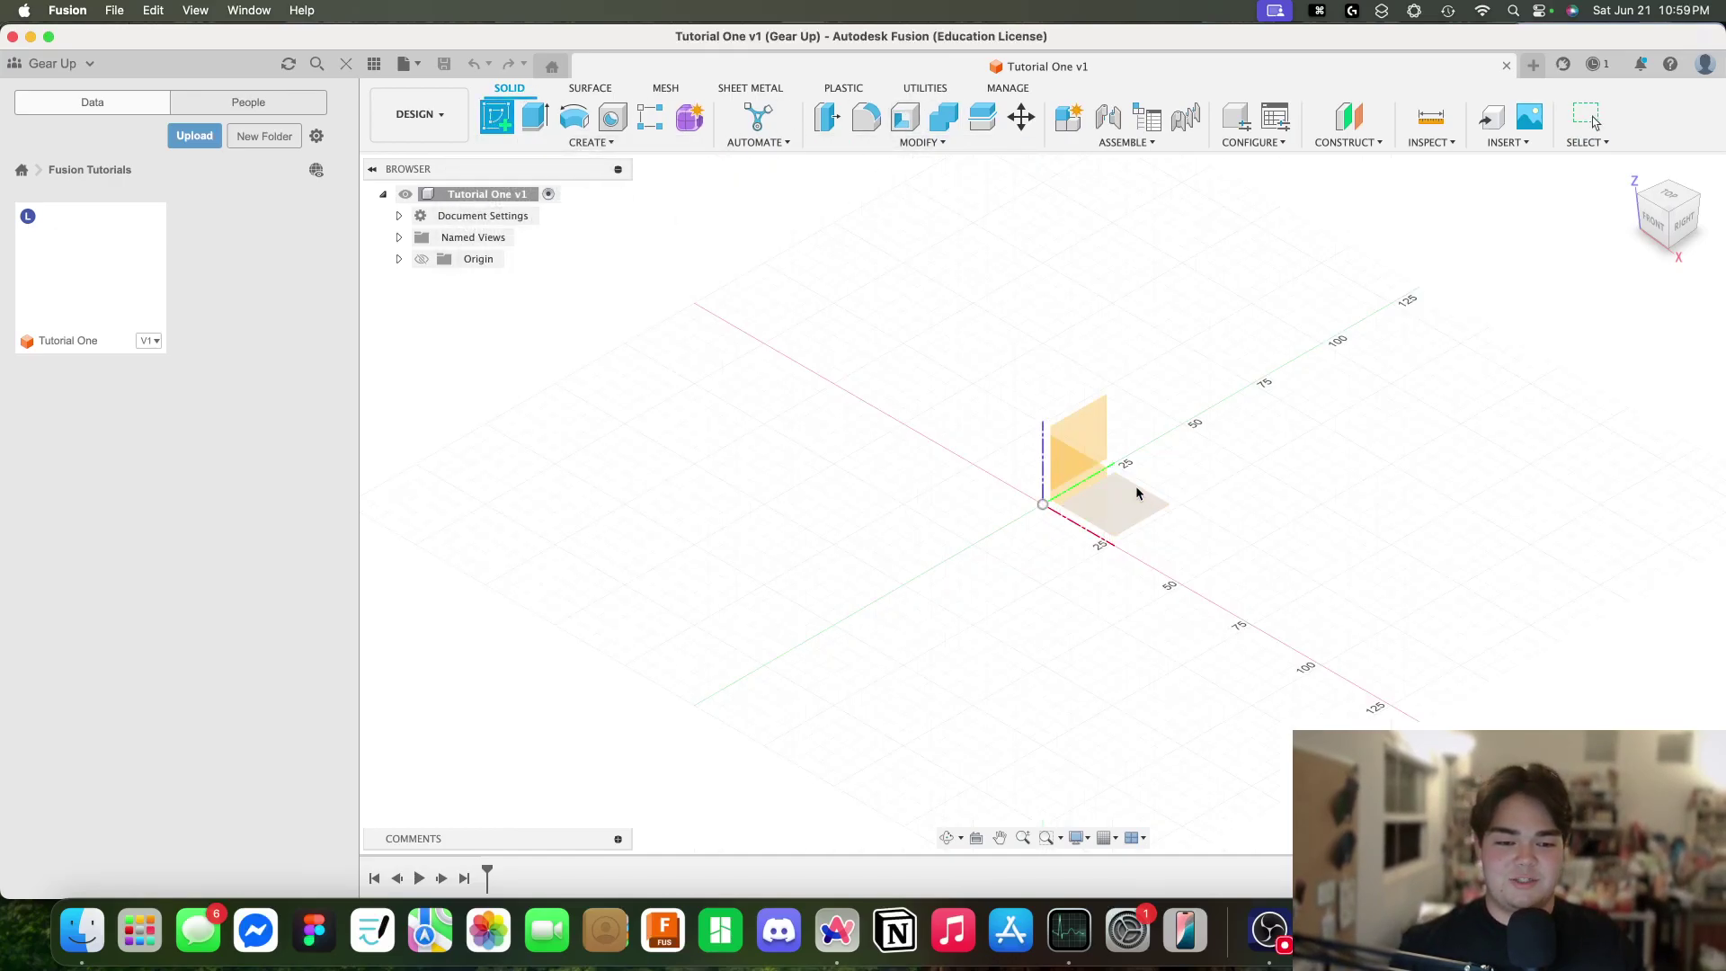
pyautogui.click(1145, 506)
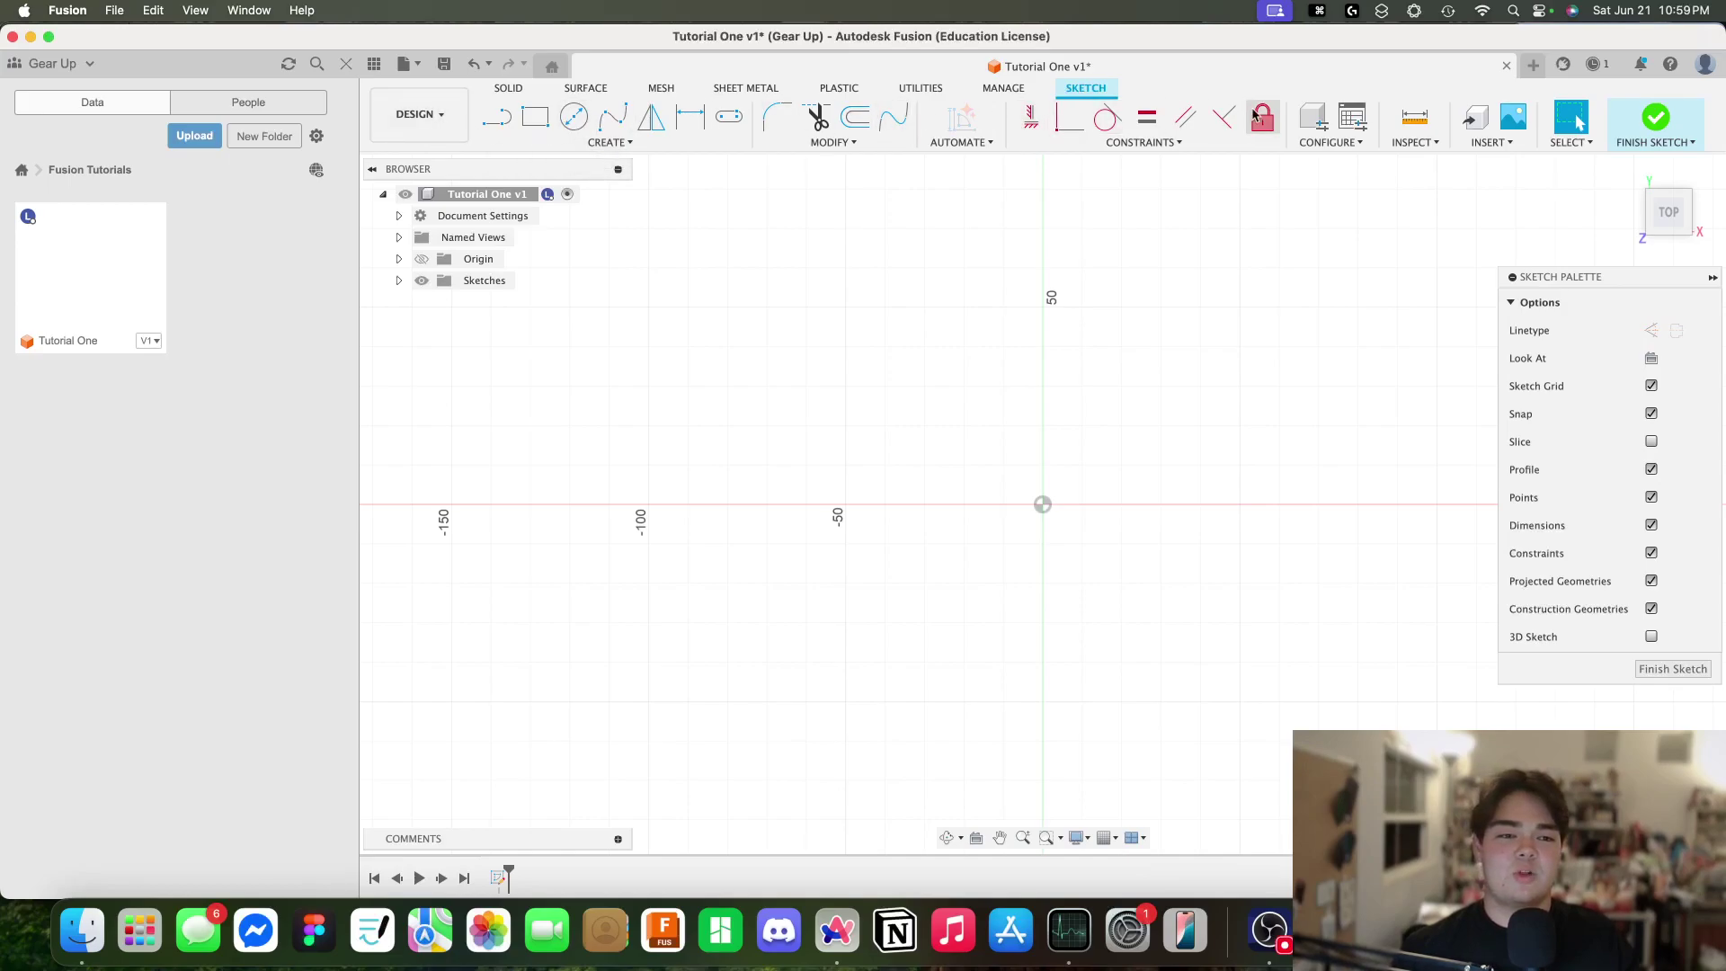
pyautogui.click(630, 144)
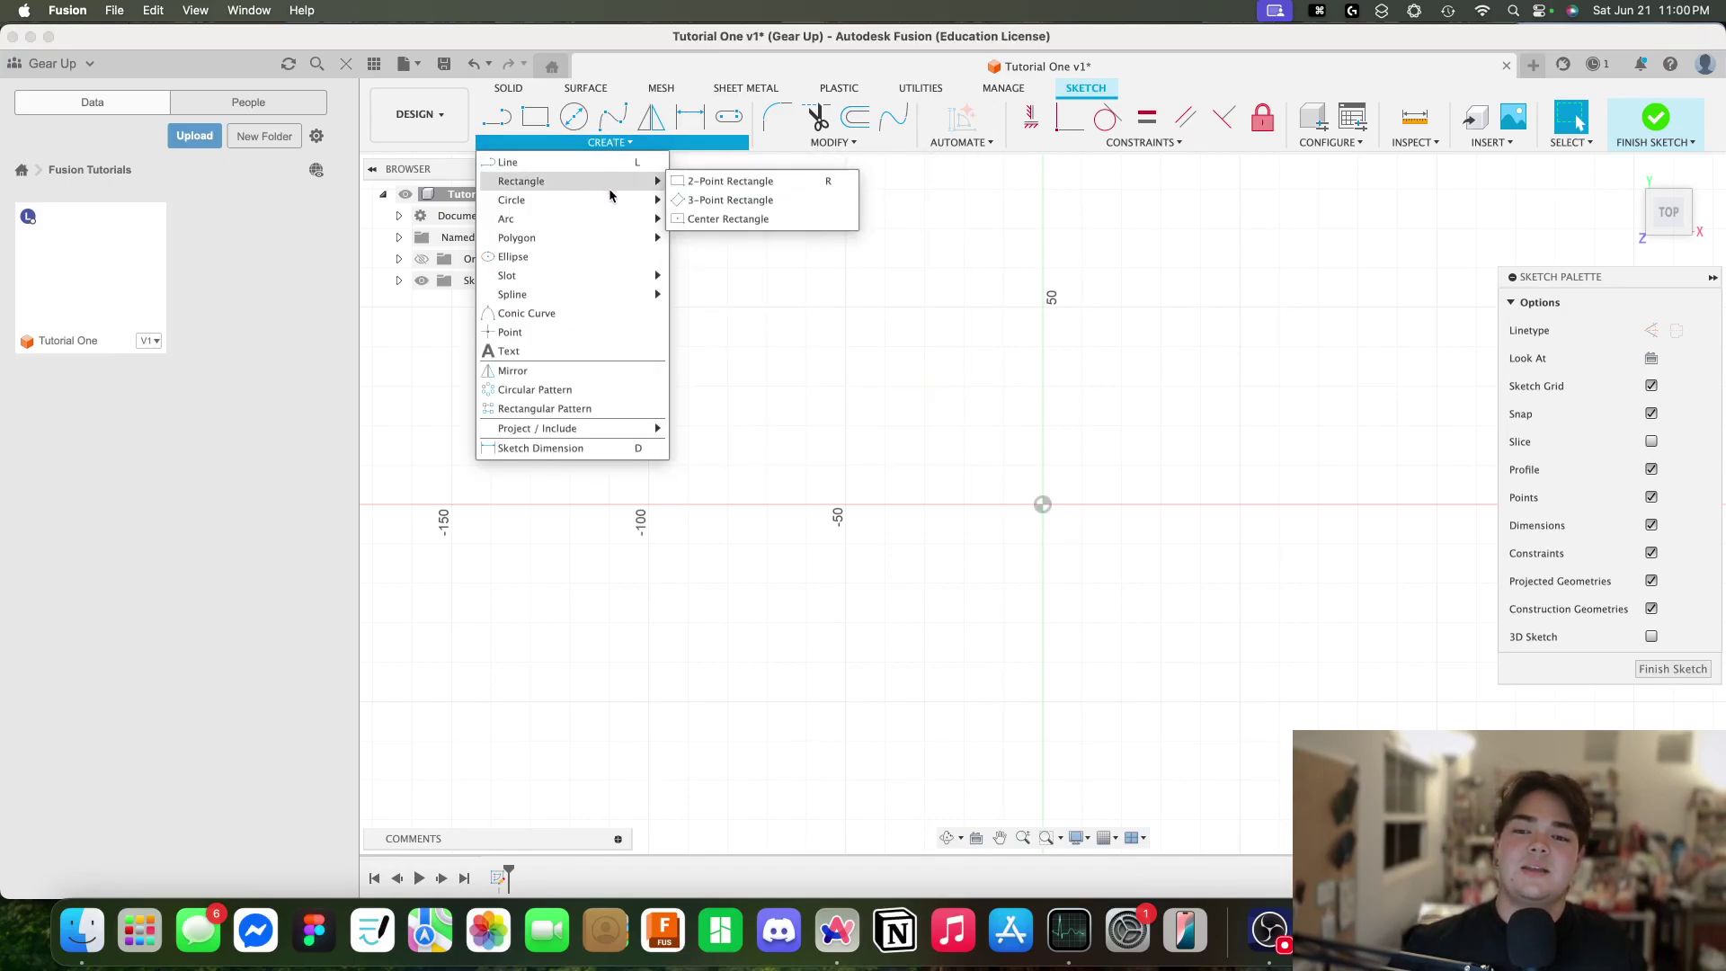
pyautogui.moveTo(593, 188)
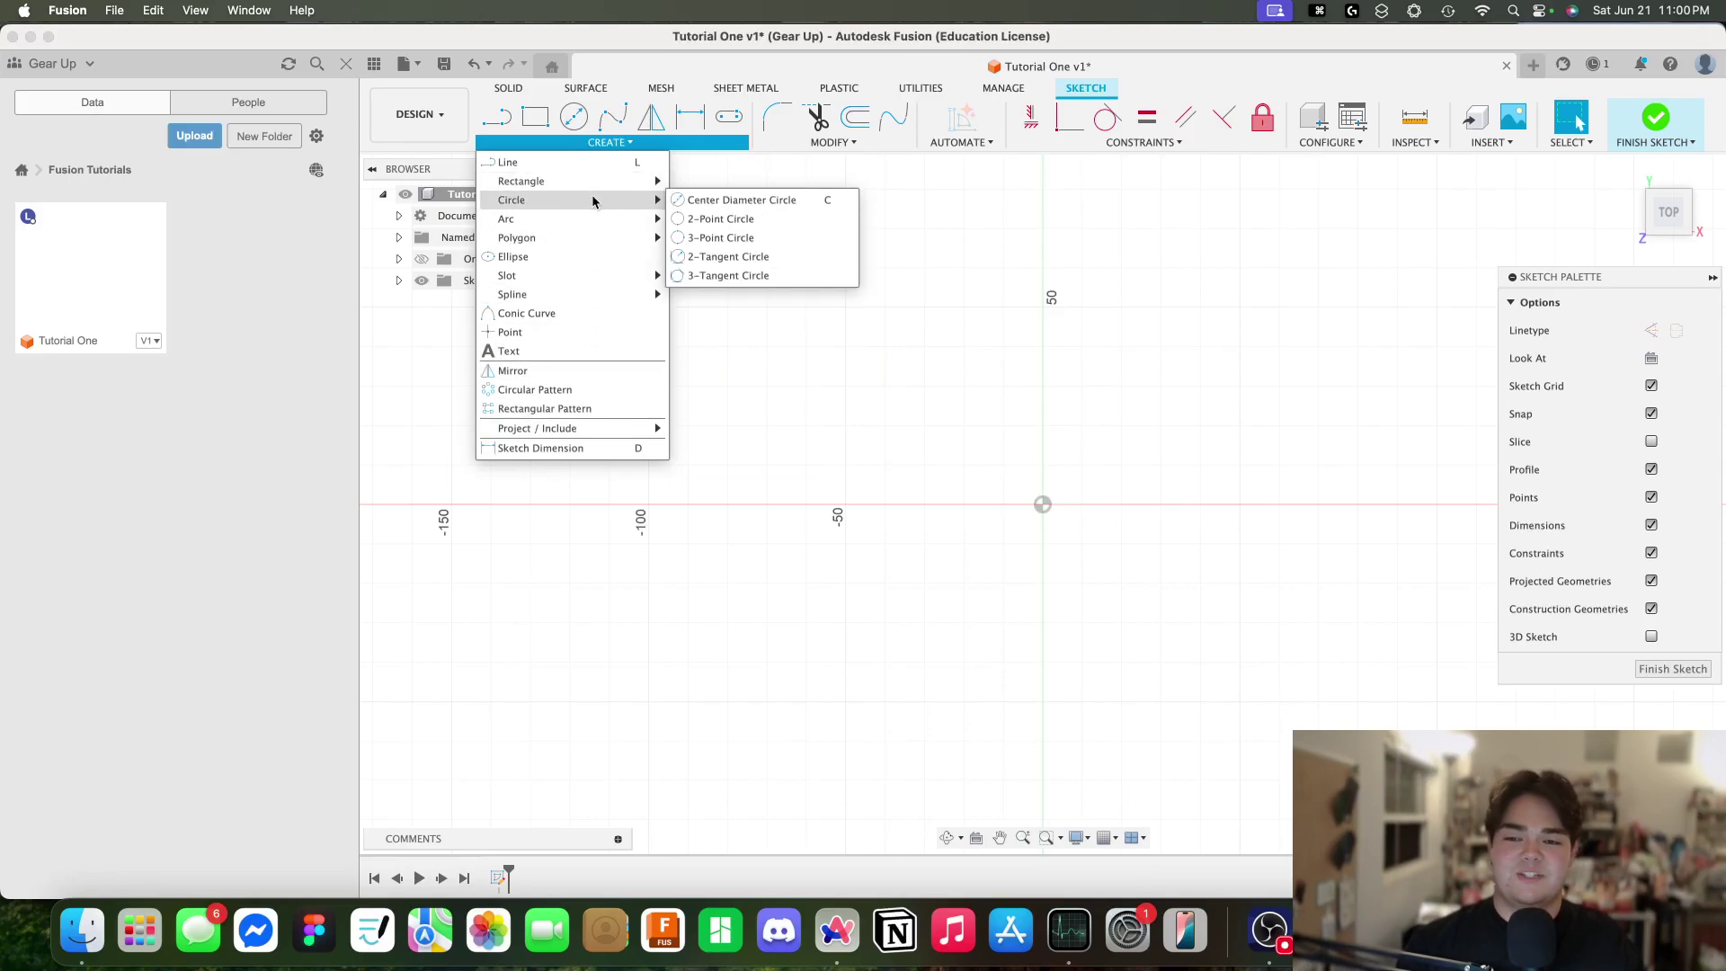
pyautogui.moveTo(593, 221)
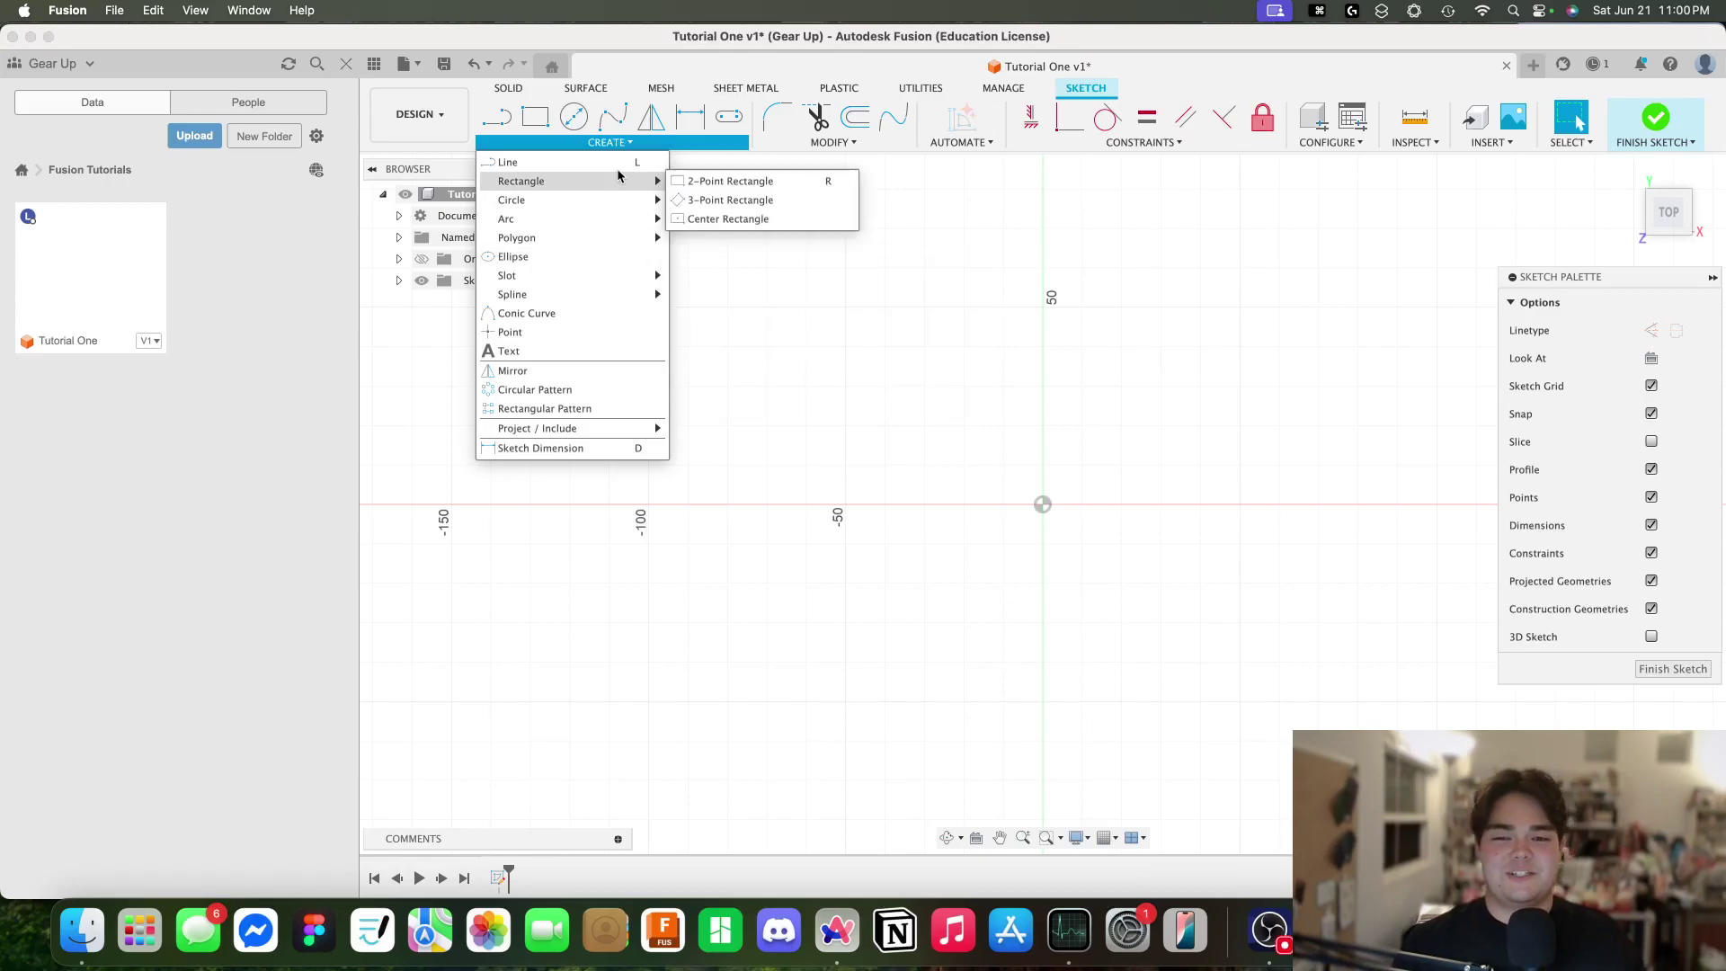
pyautogui.click(649, 144)
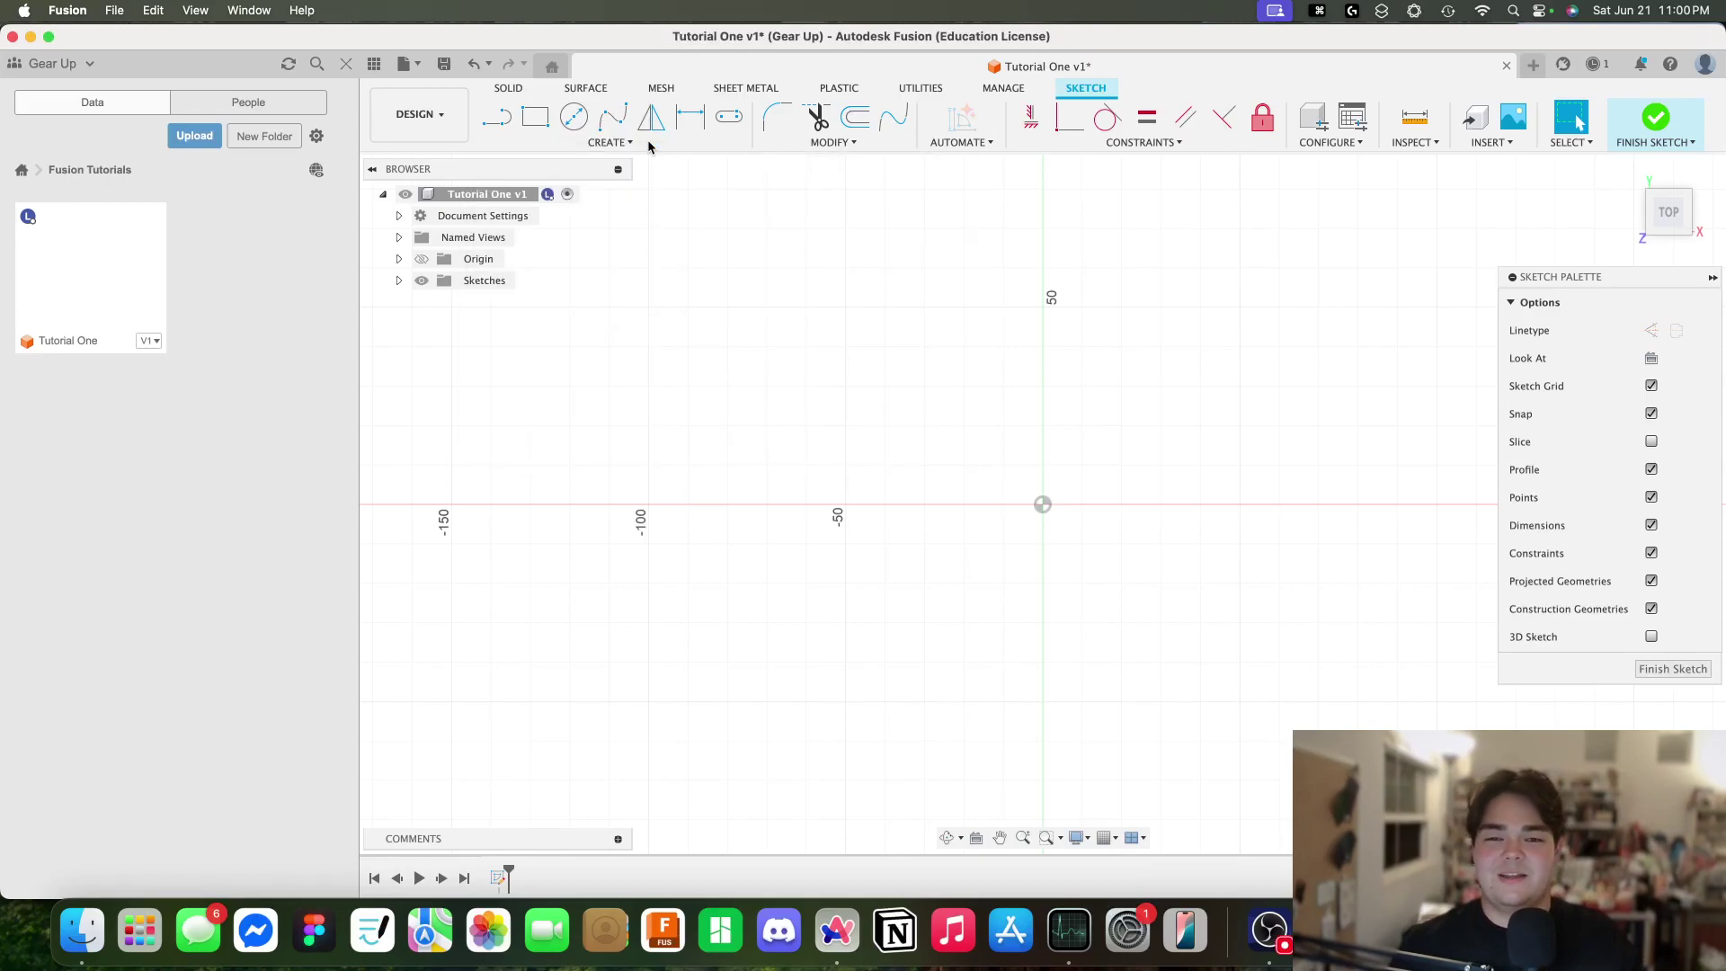
pyautogui.click(830, 144)
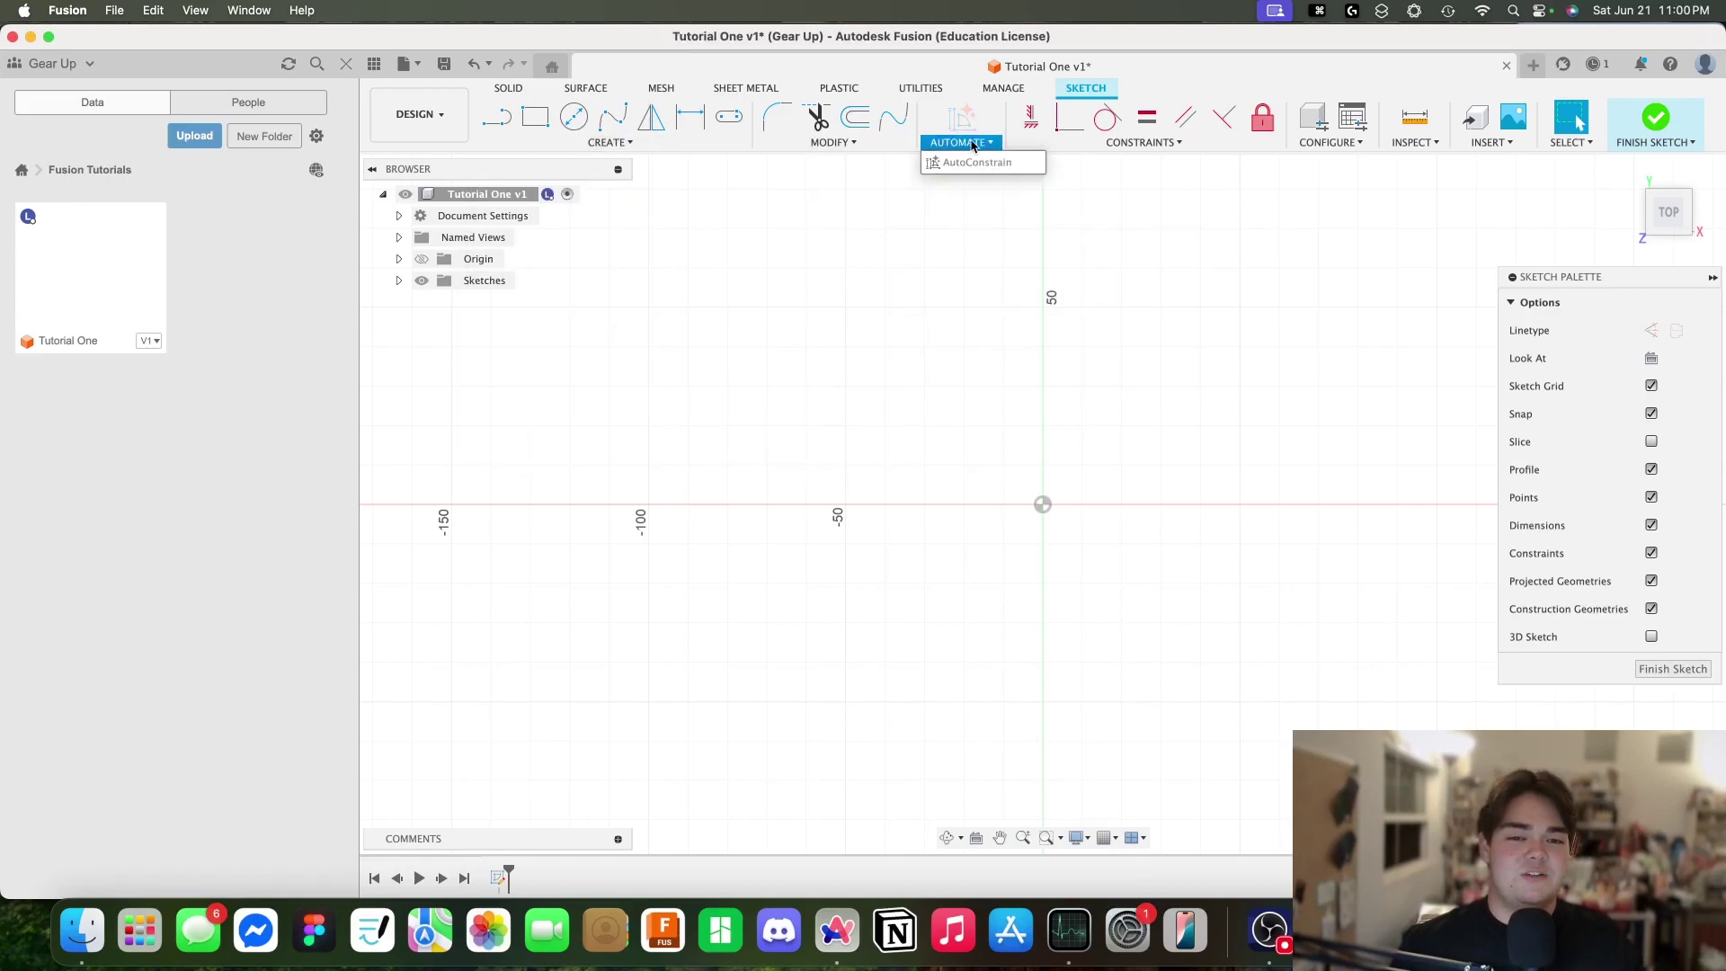
pyautogui.moveTo(1142, 144)
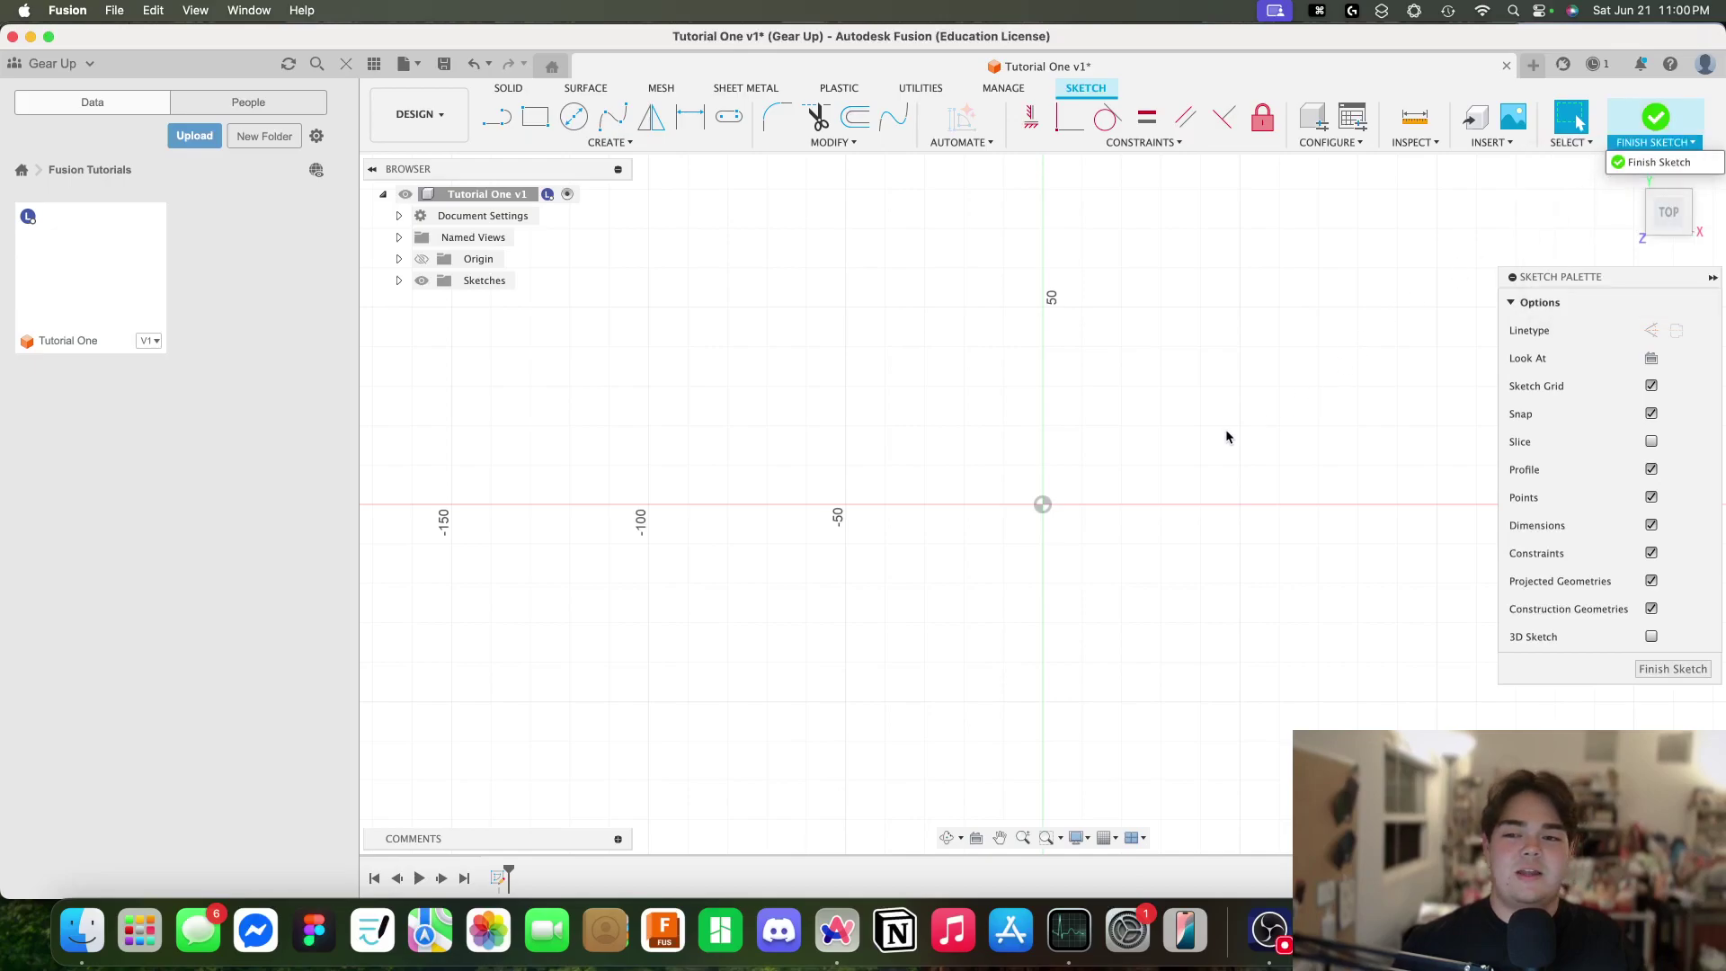
# Step: Finish the empty sketch and expand the Sketches folder to locate it in the design tree
pyautogui.click(1656, 117)
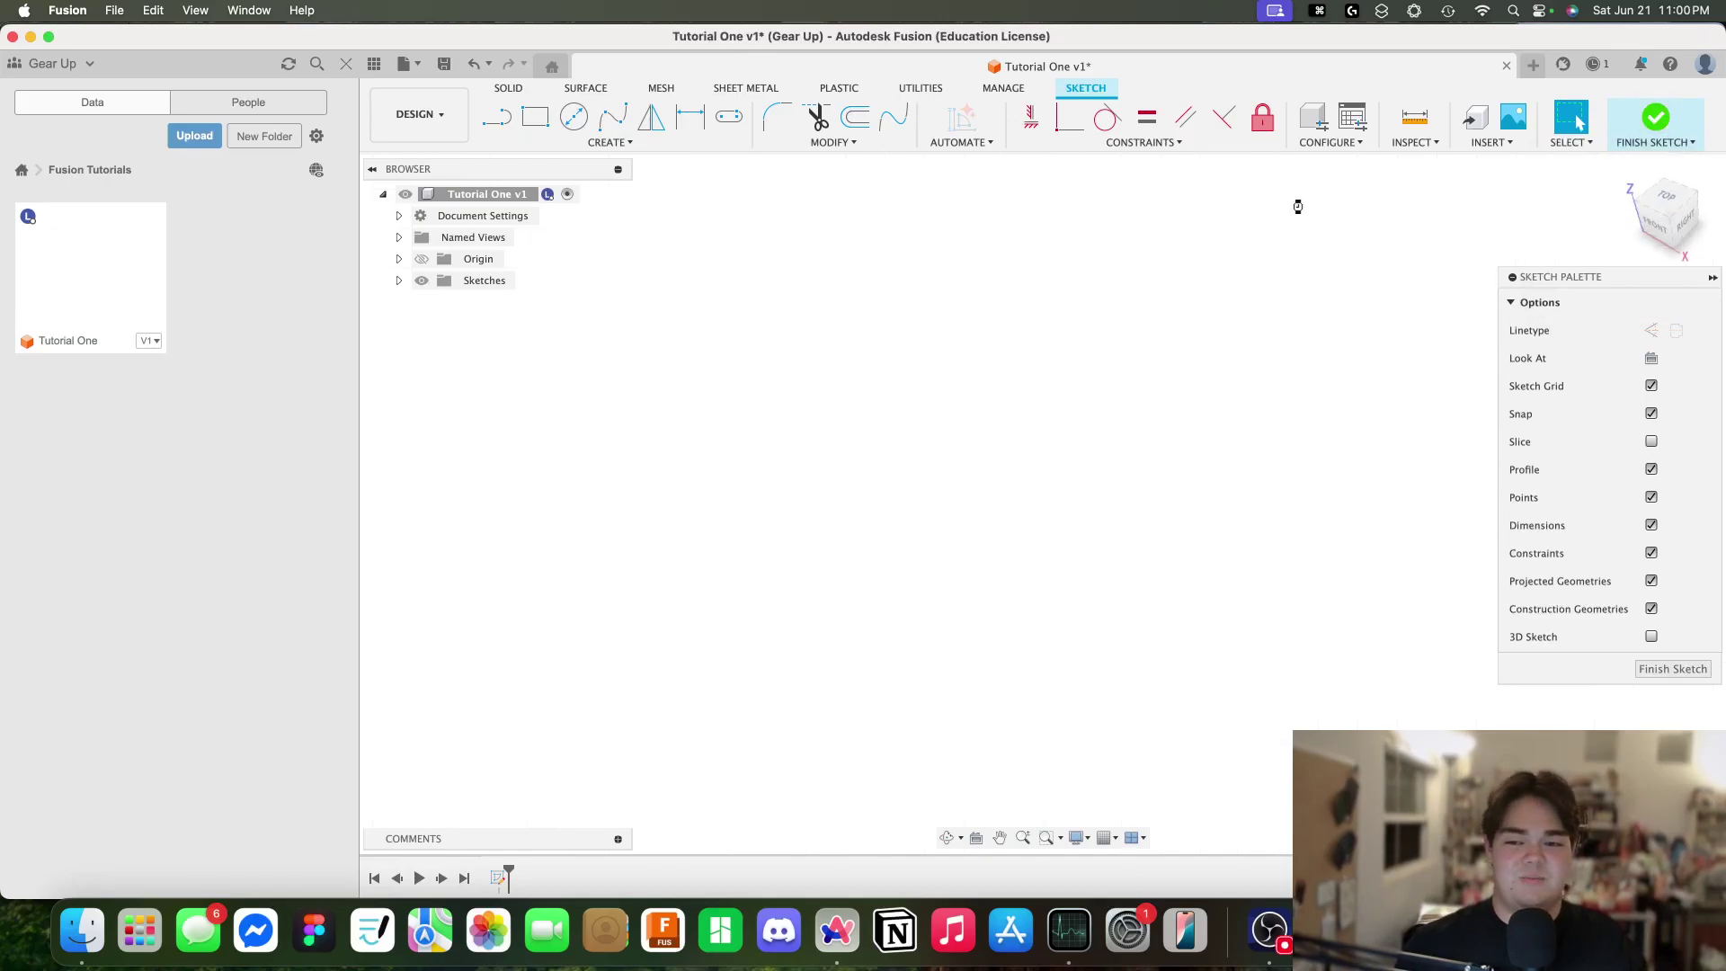
pyautogui.click(399, 281)
pyautogui.click(498, 302)
pyautogui.click(678, 267)
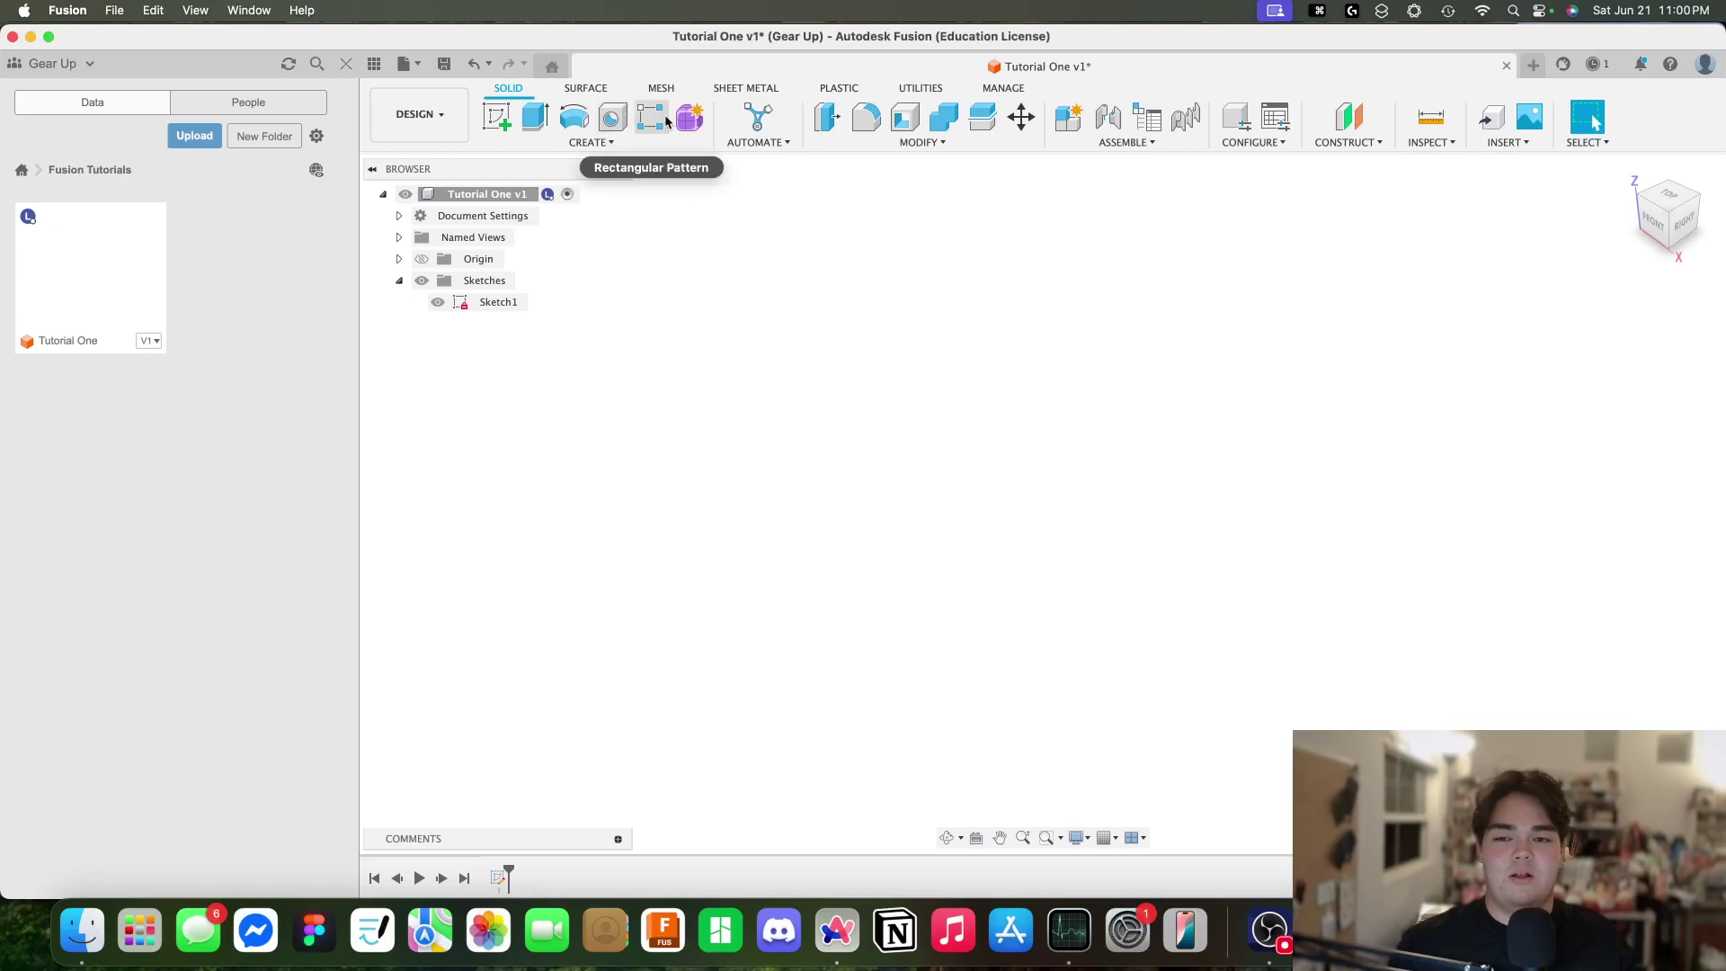
pyautogui.click(610, 144)
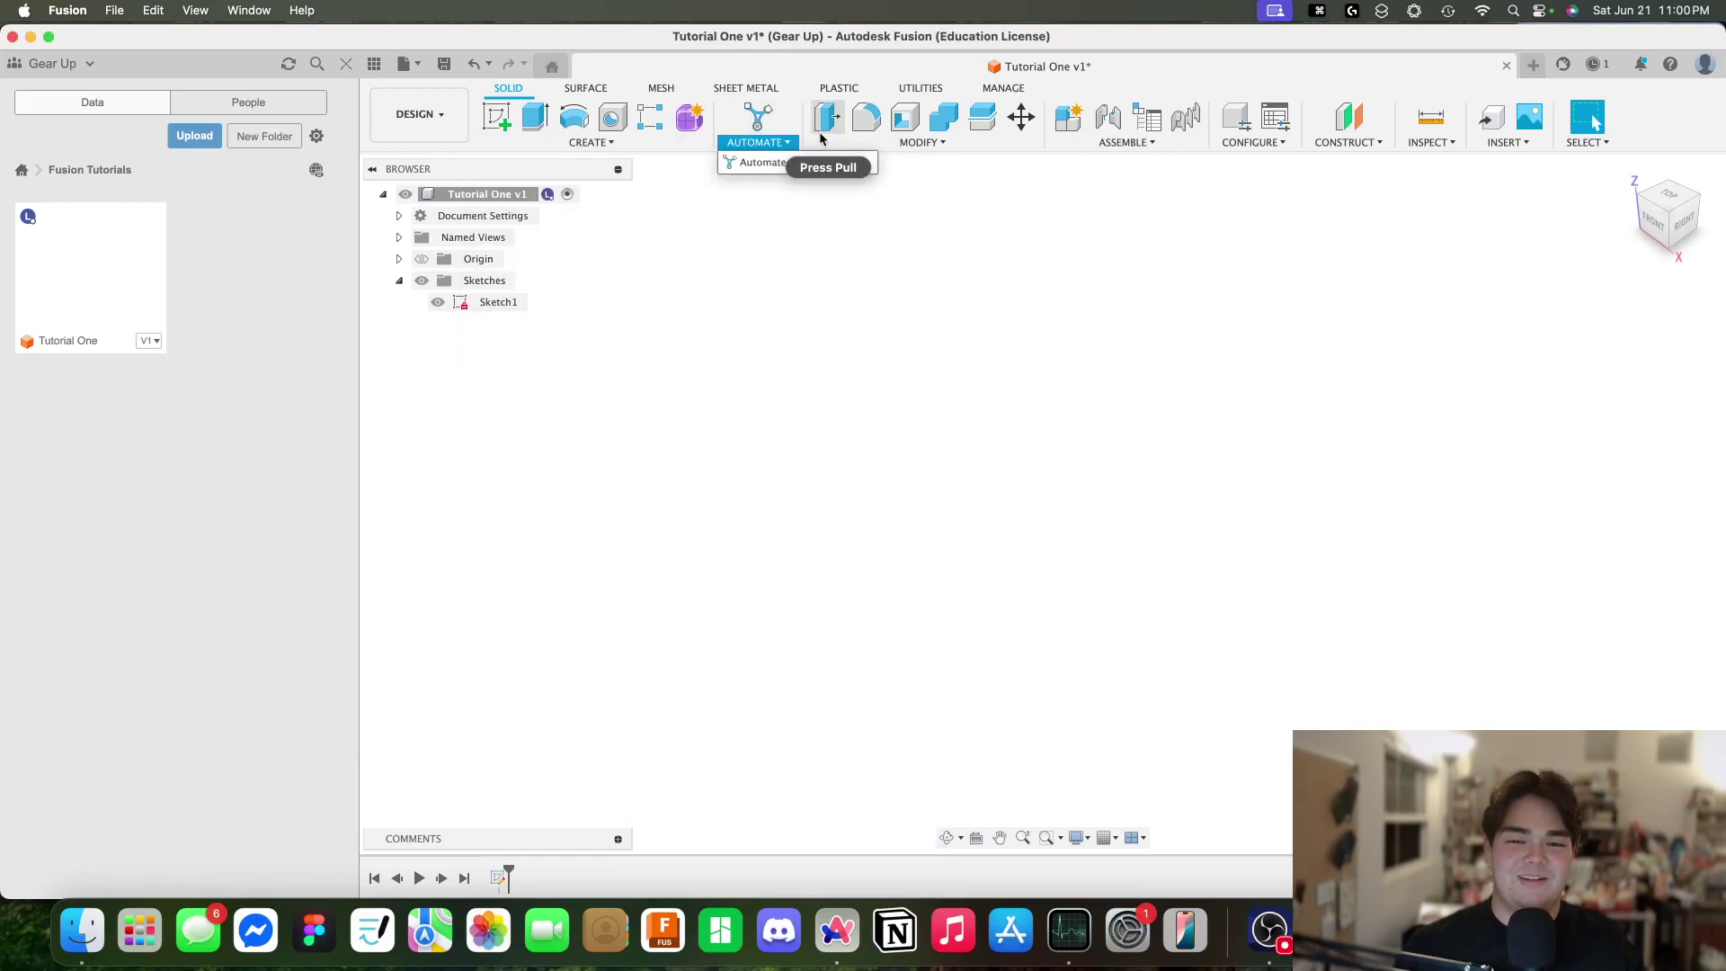
pyautogui.click(866, 142)
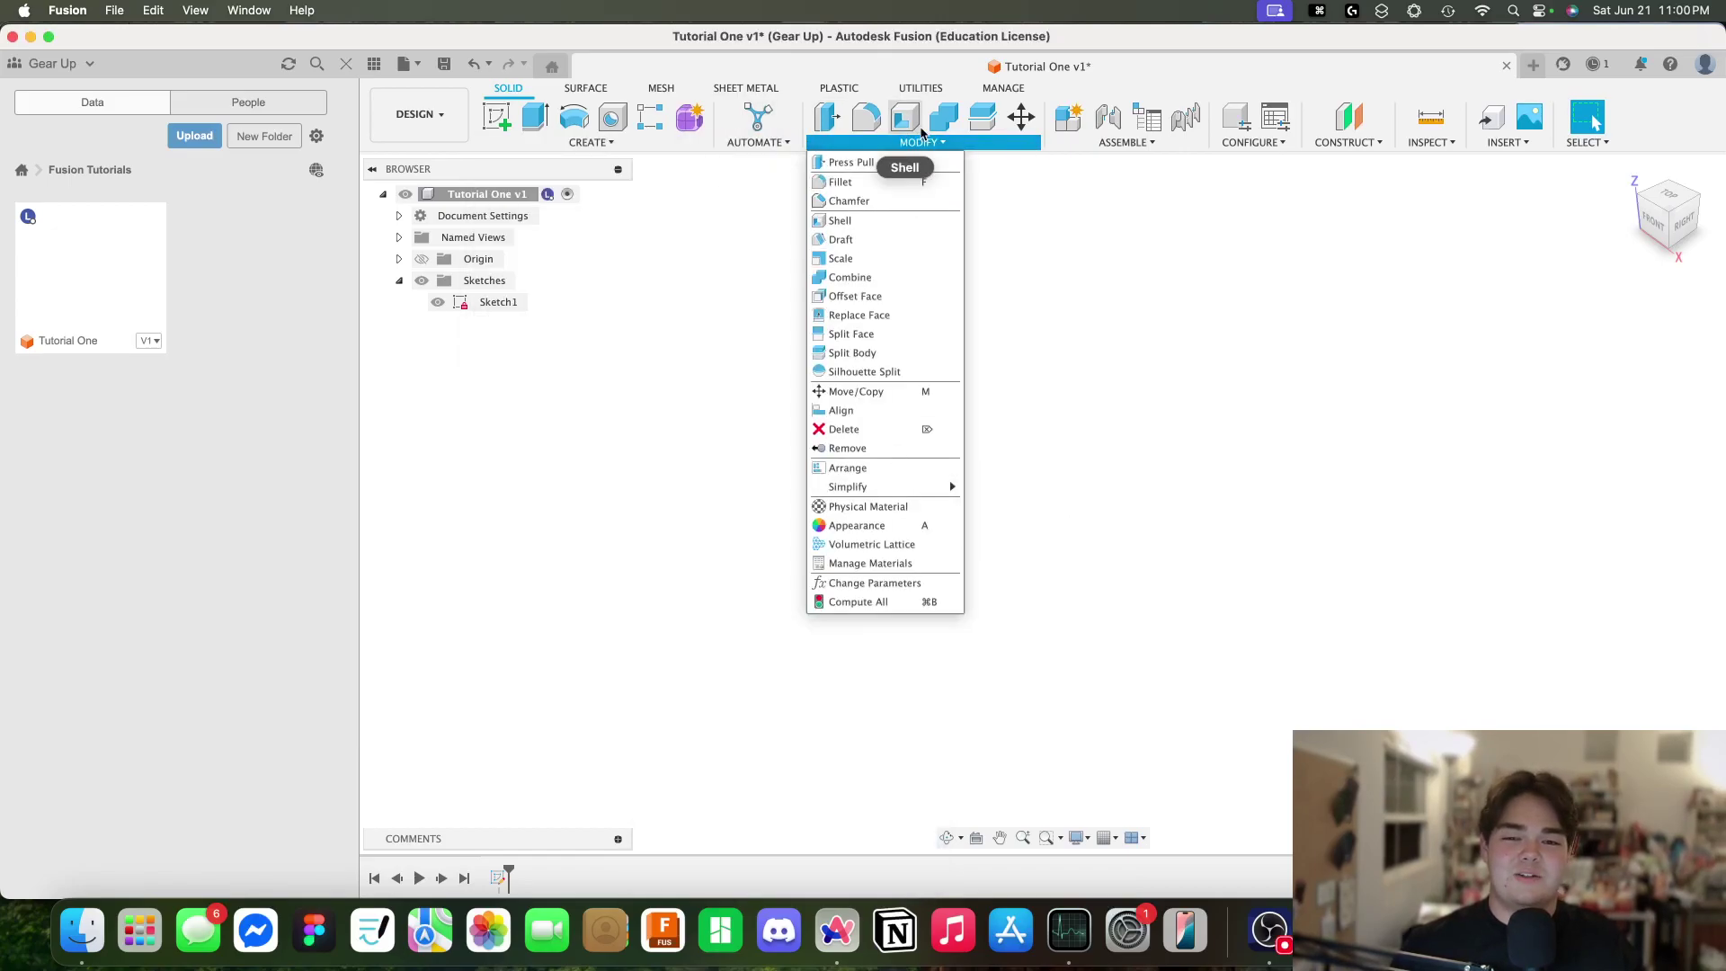
pyautogui.click(1137, 142)
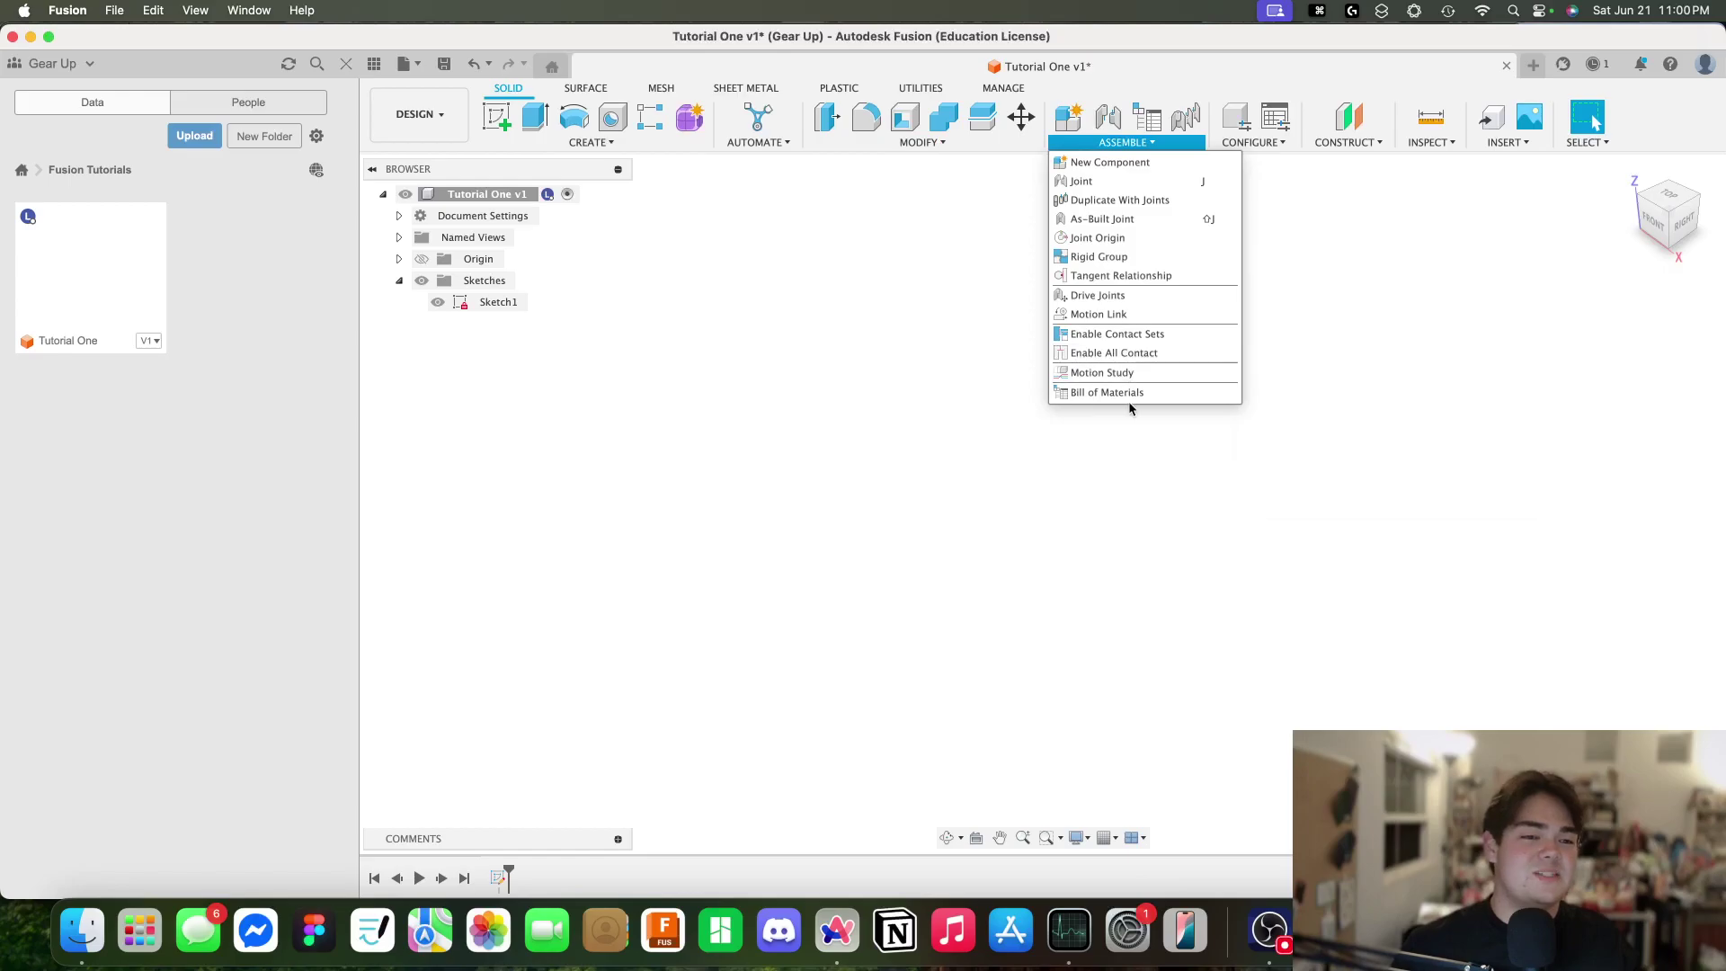
pyautogui.click(903, 277)
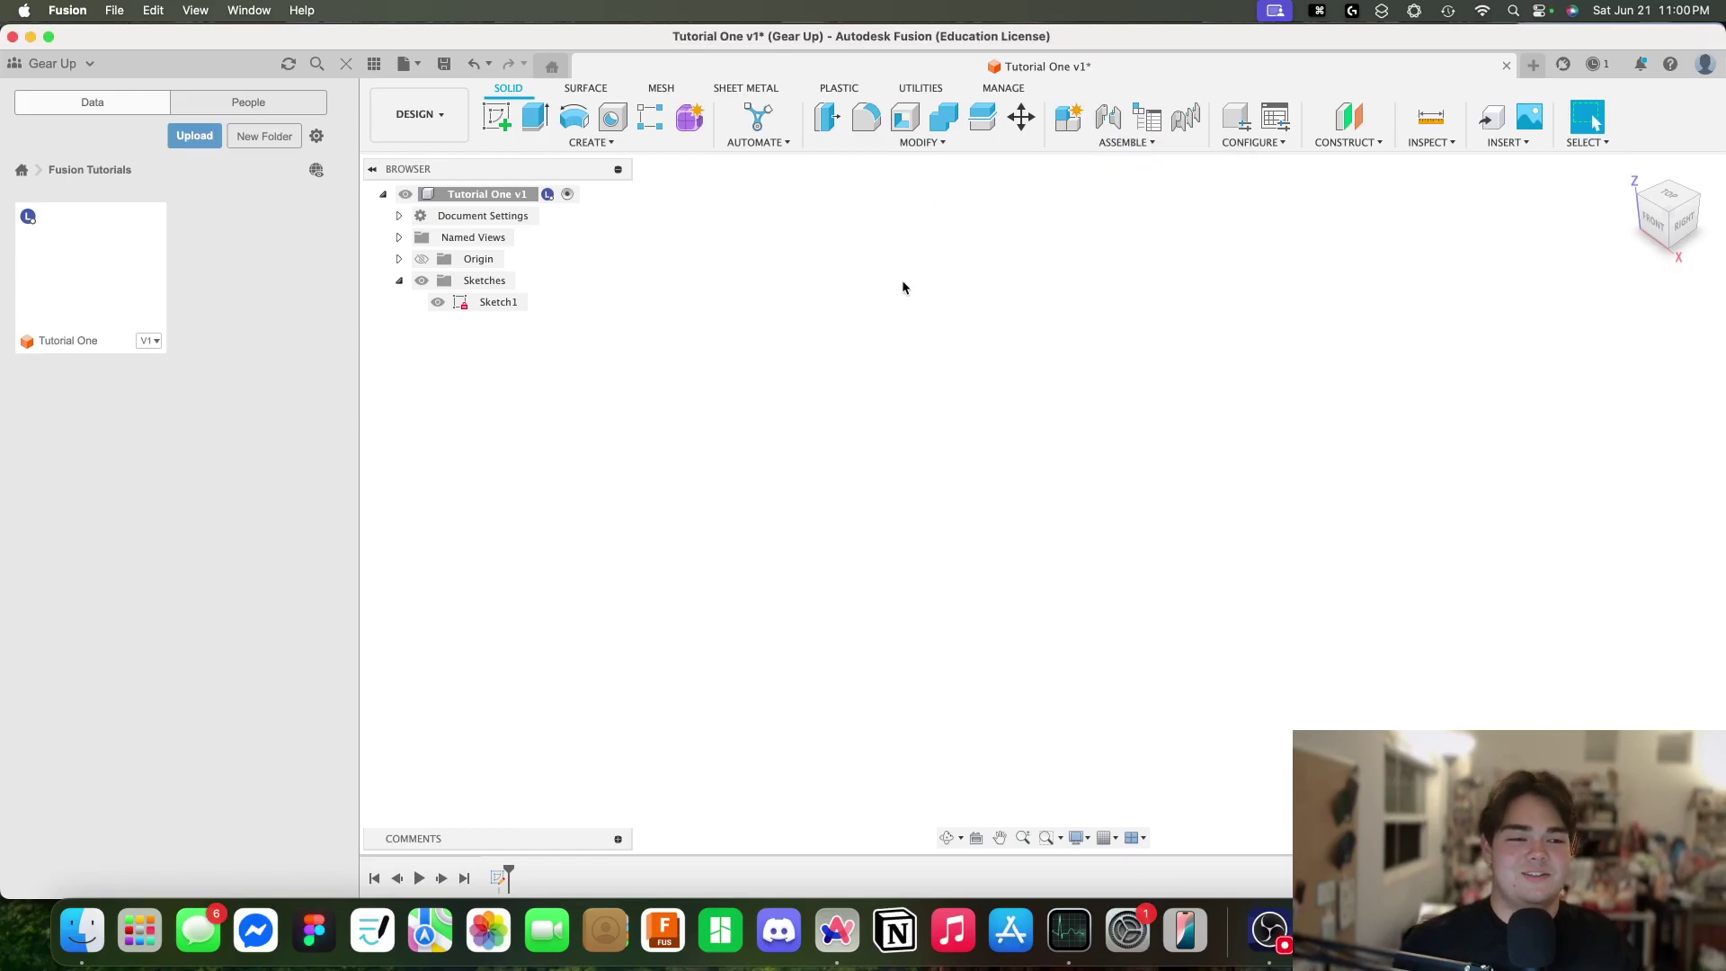
pyautogui.click(920, 88)
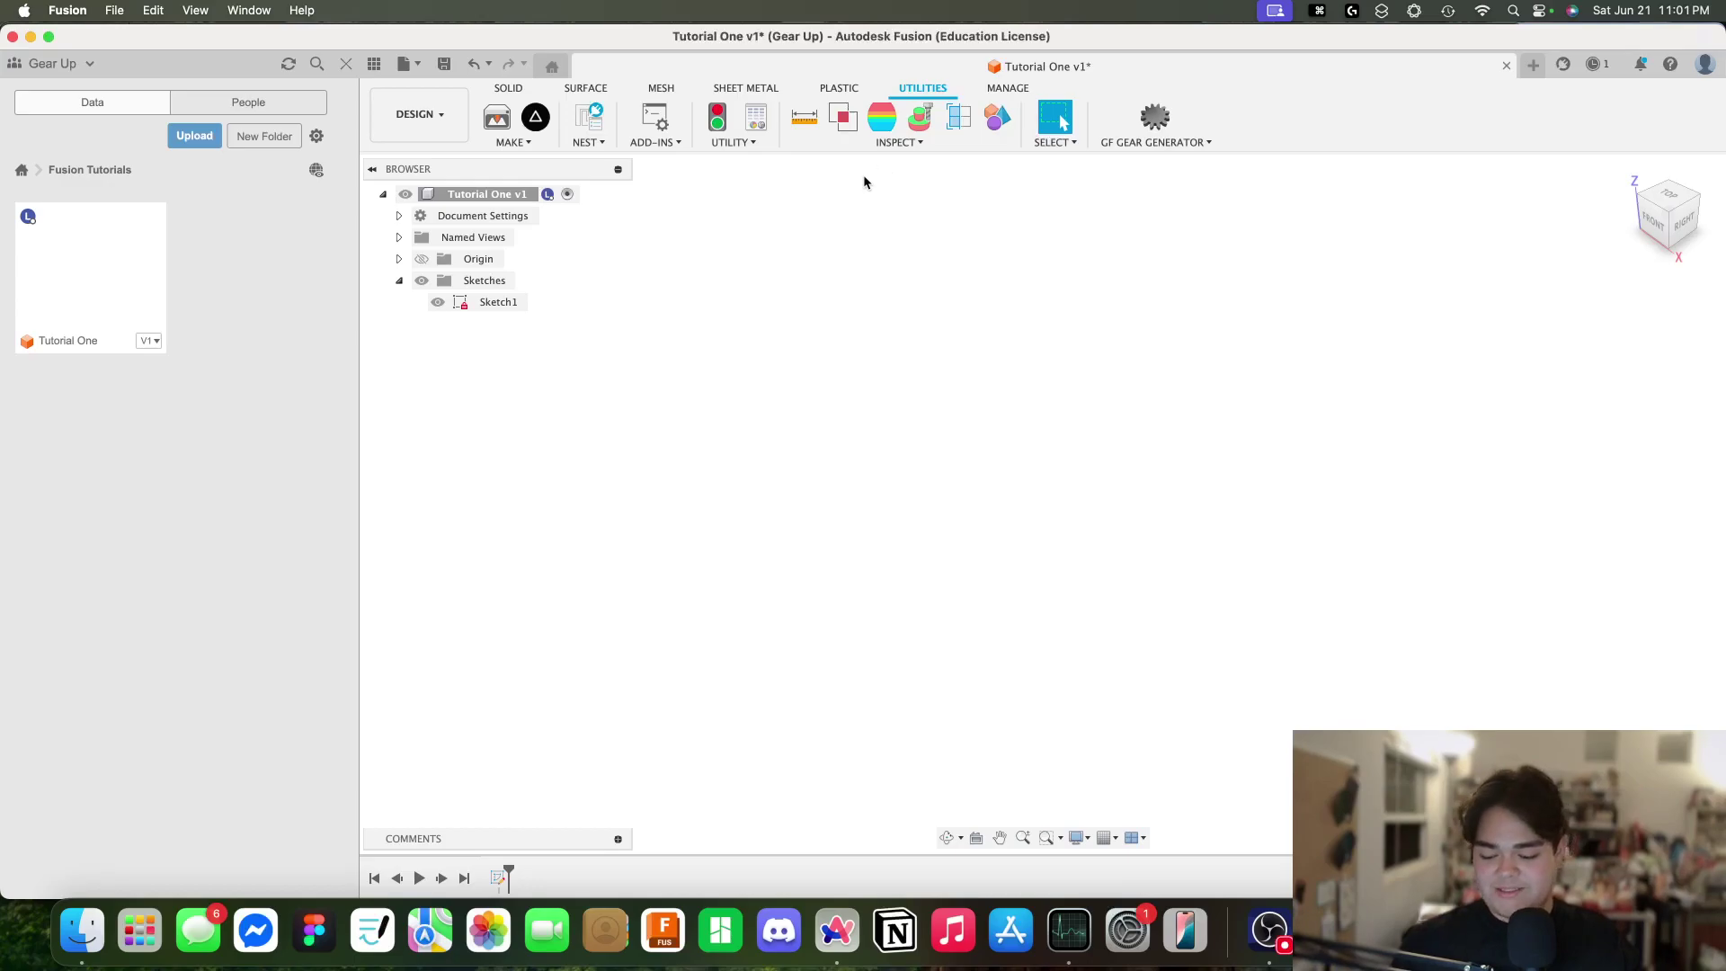
pyautogui.click(516, 90)
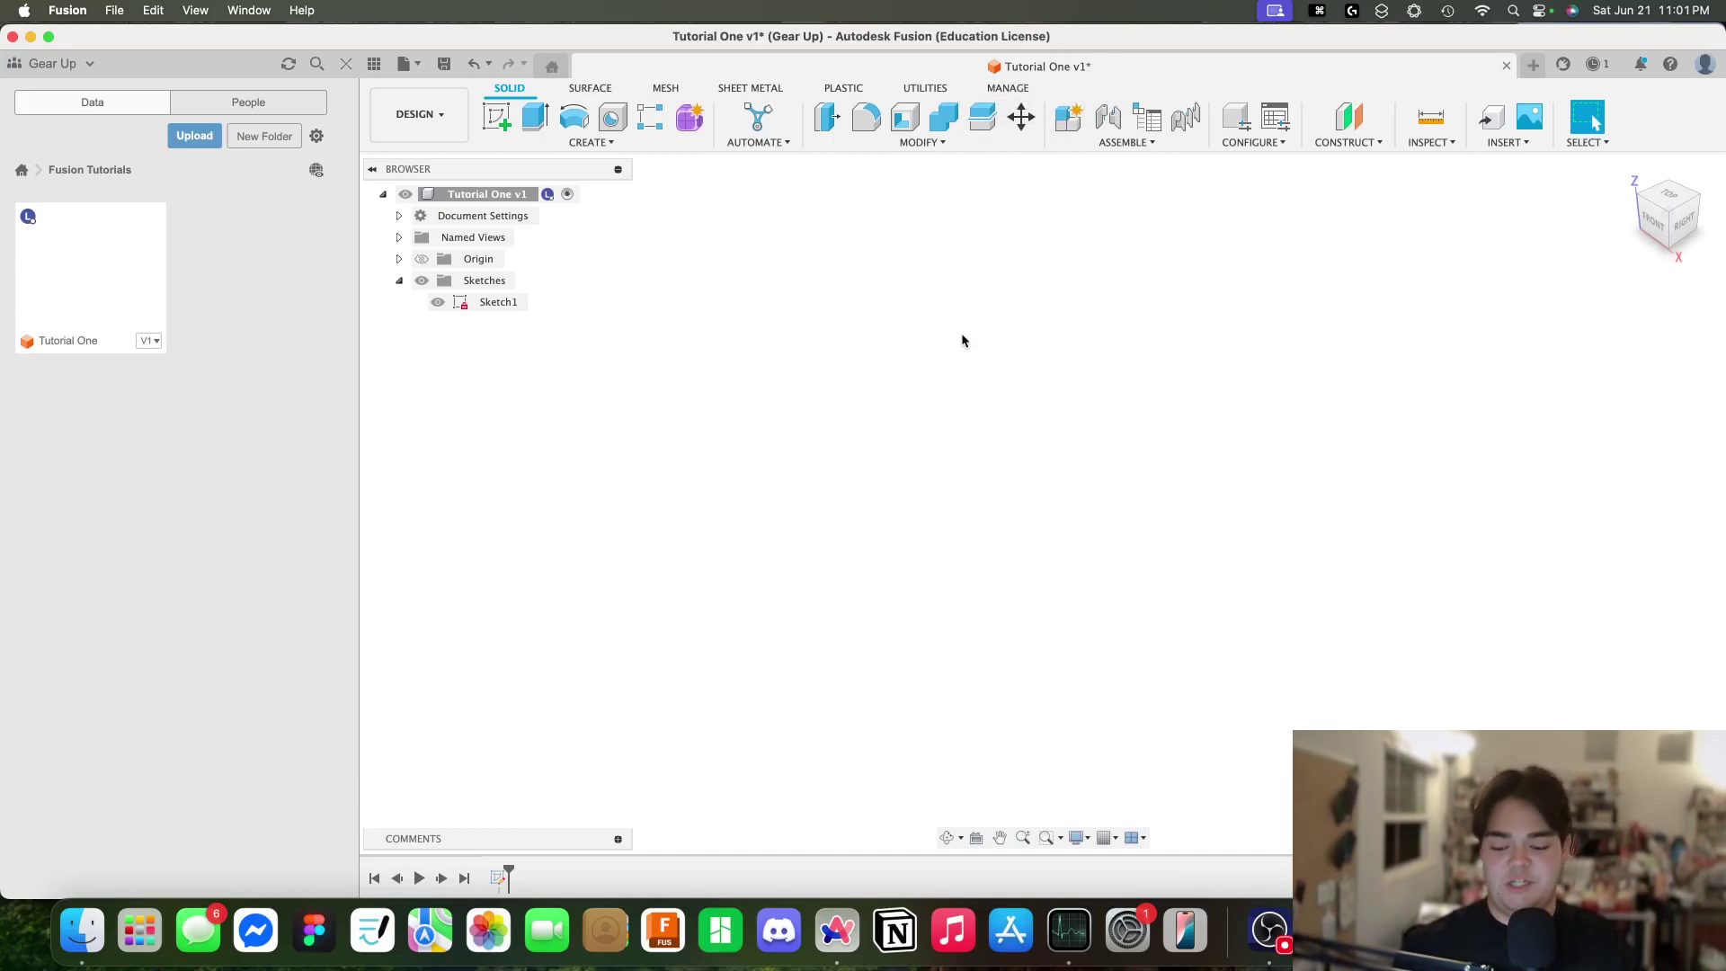
# Step: Save a new version of Tutorial One with the description "new sketch made" and view the design's version history
pyautogui.press('super+s')
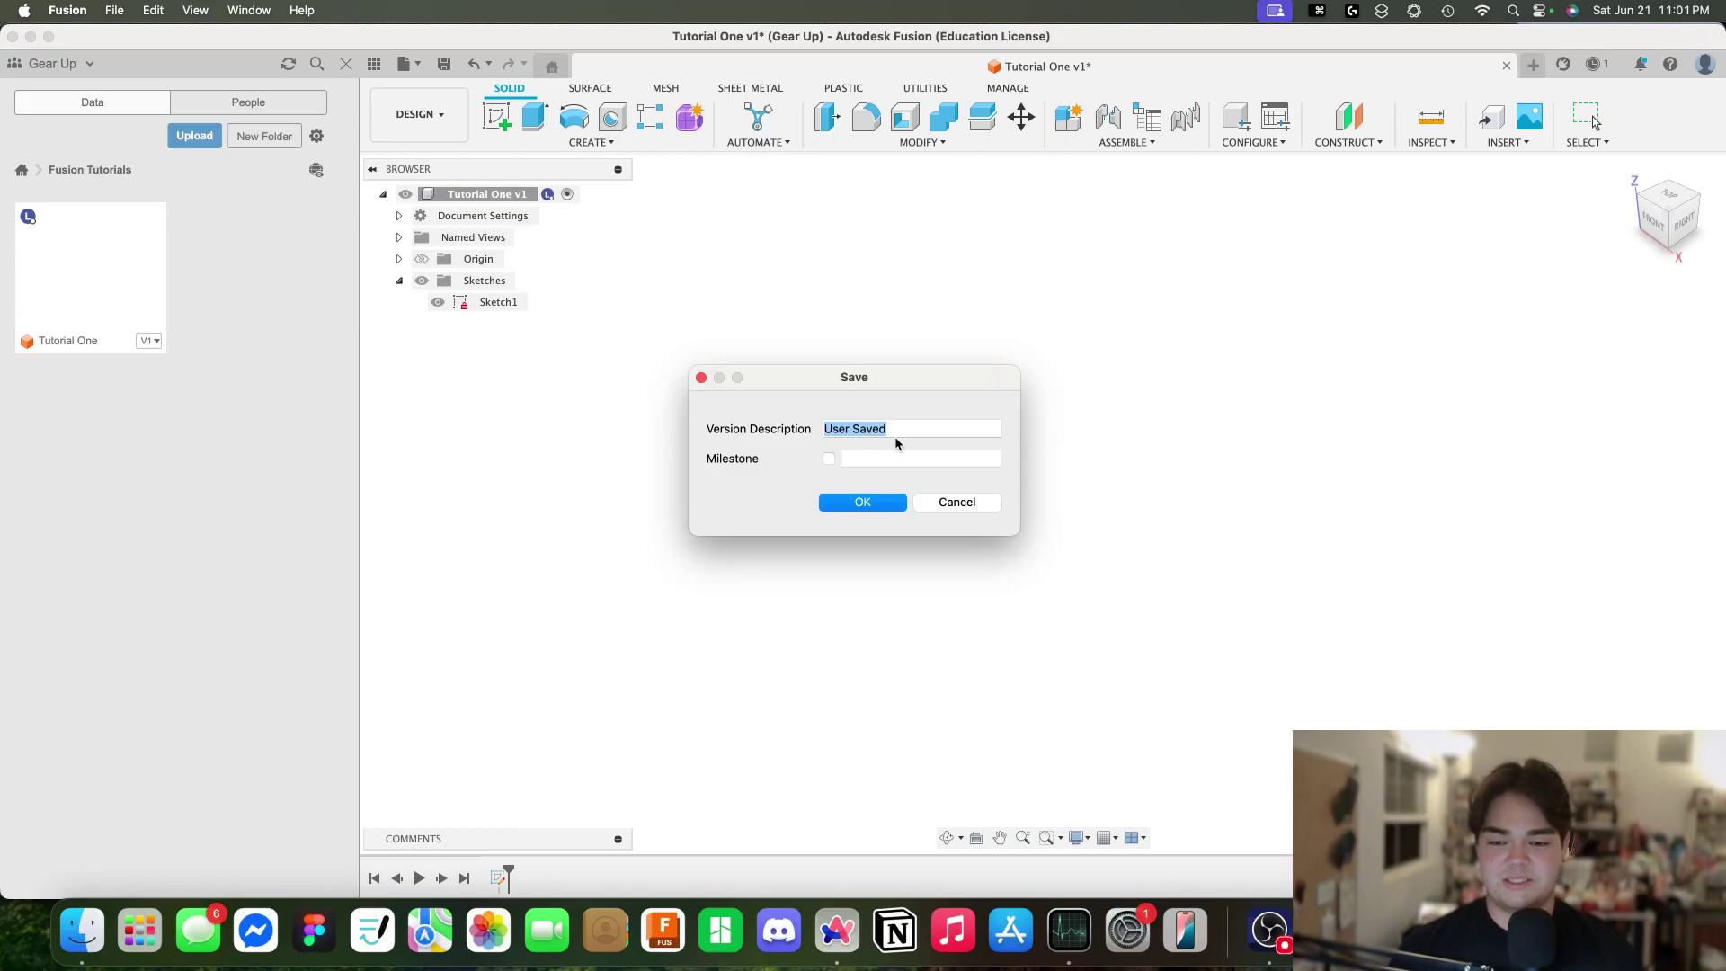
pyautogui.write('new ske')
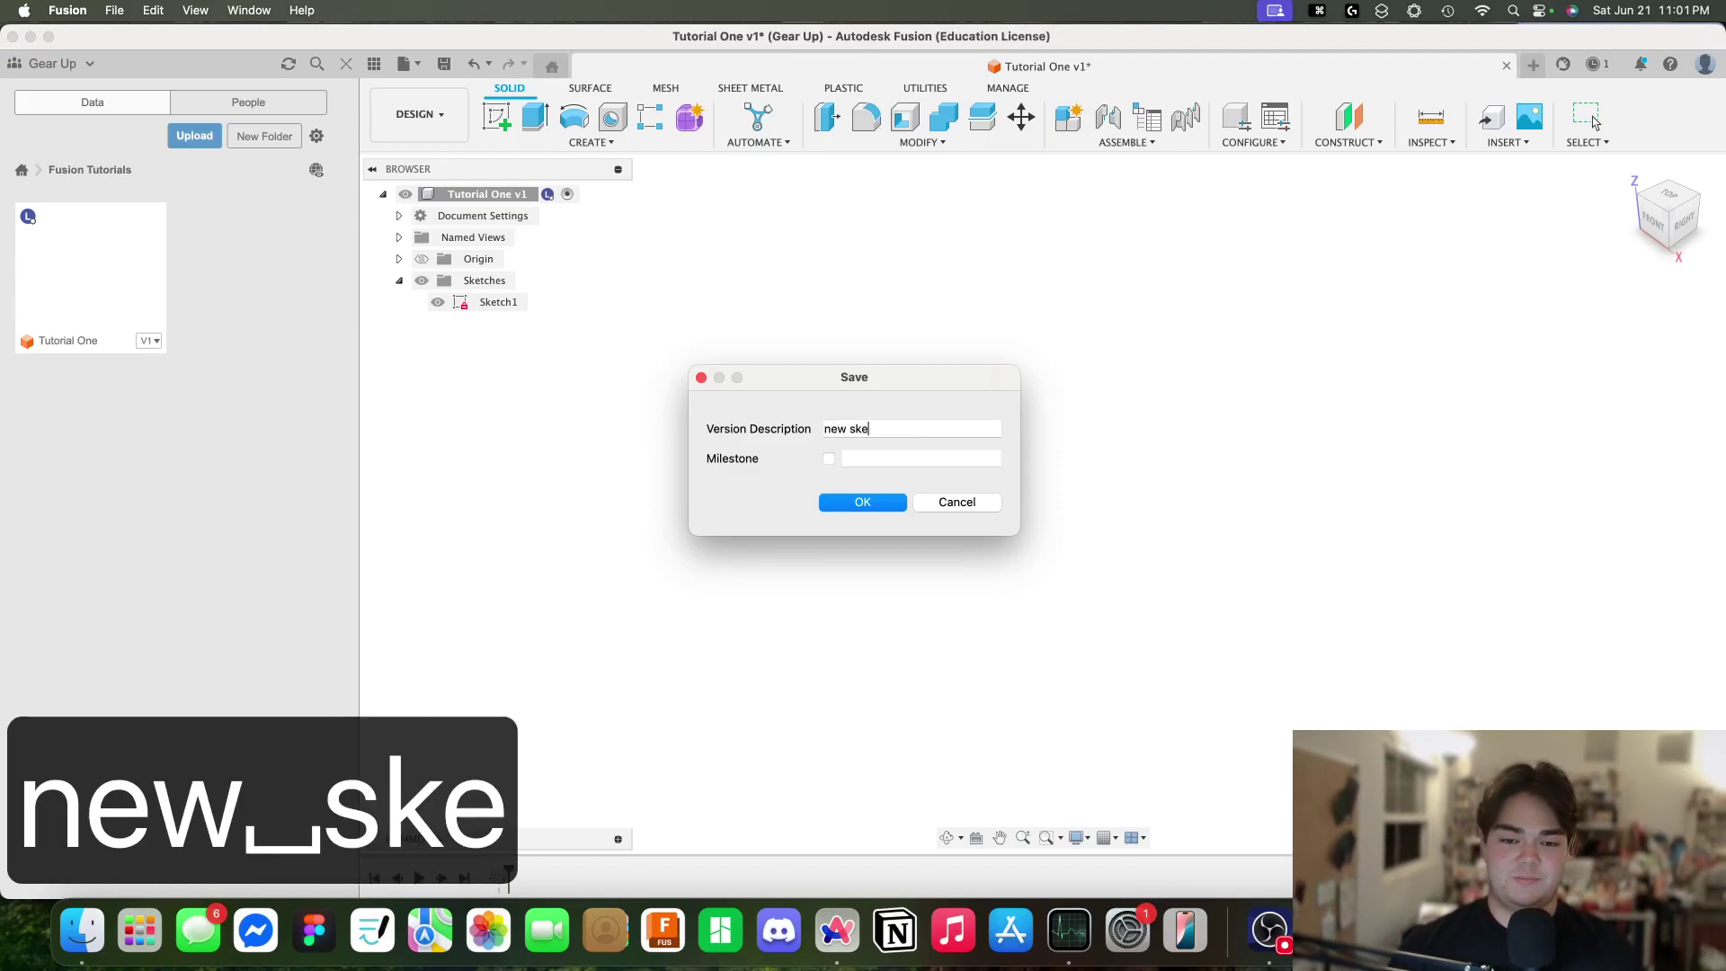
pyautogui.write('tch made')
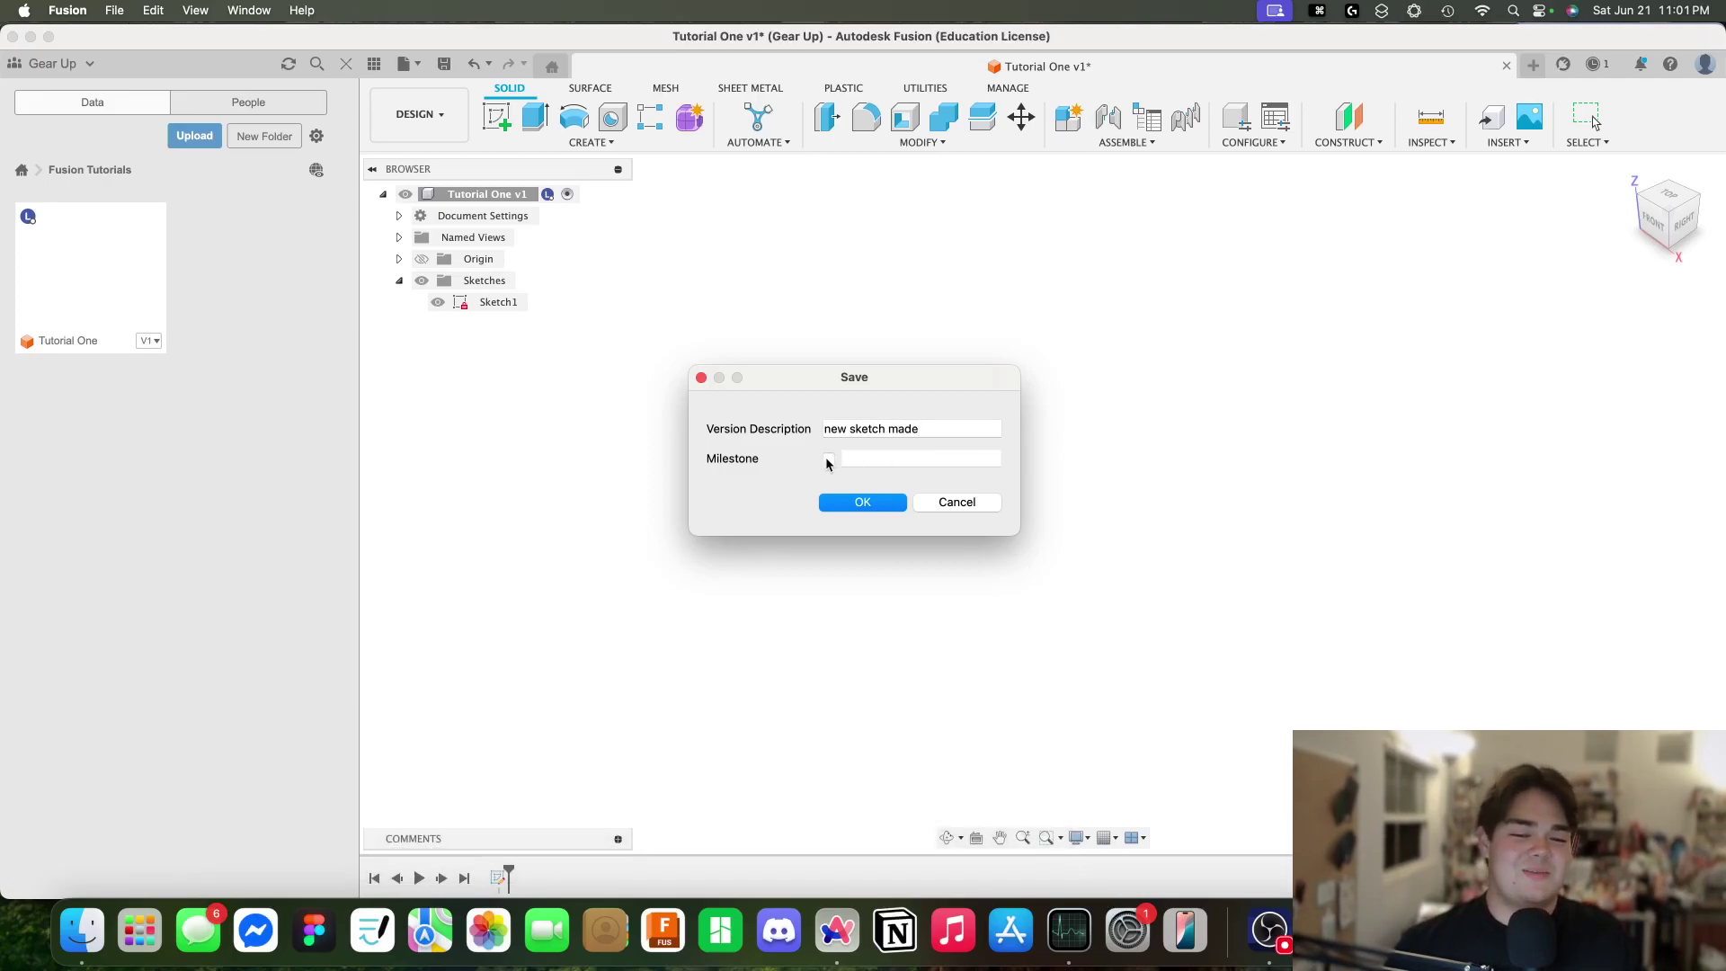
pyautogui.click(855, 506)
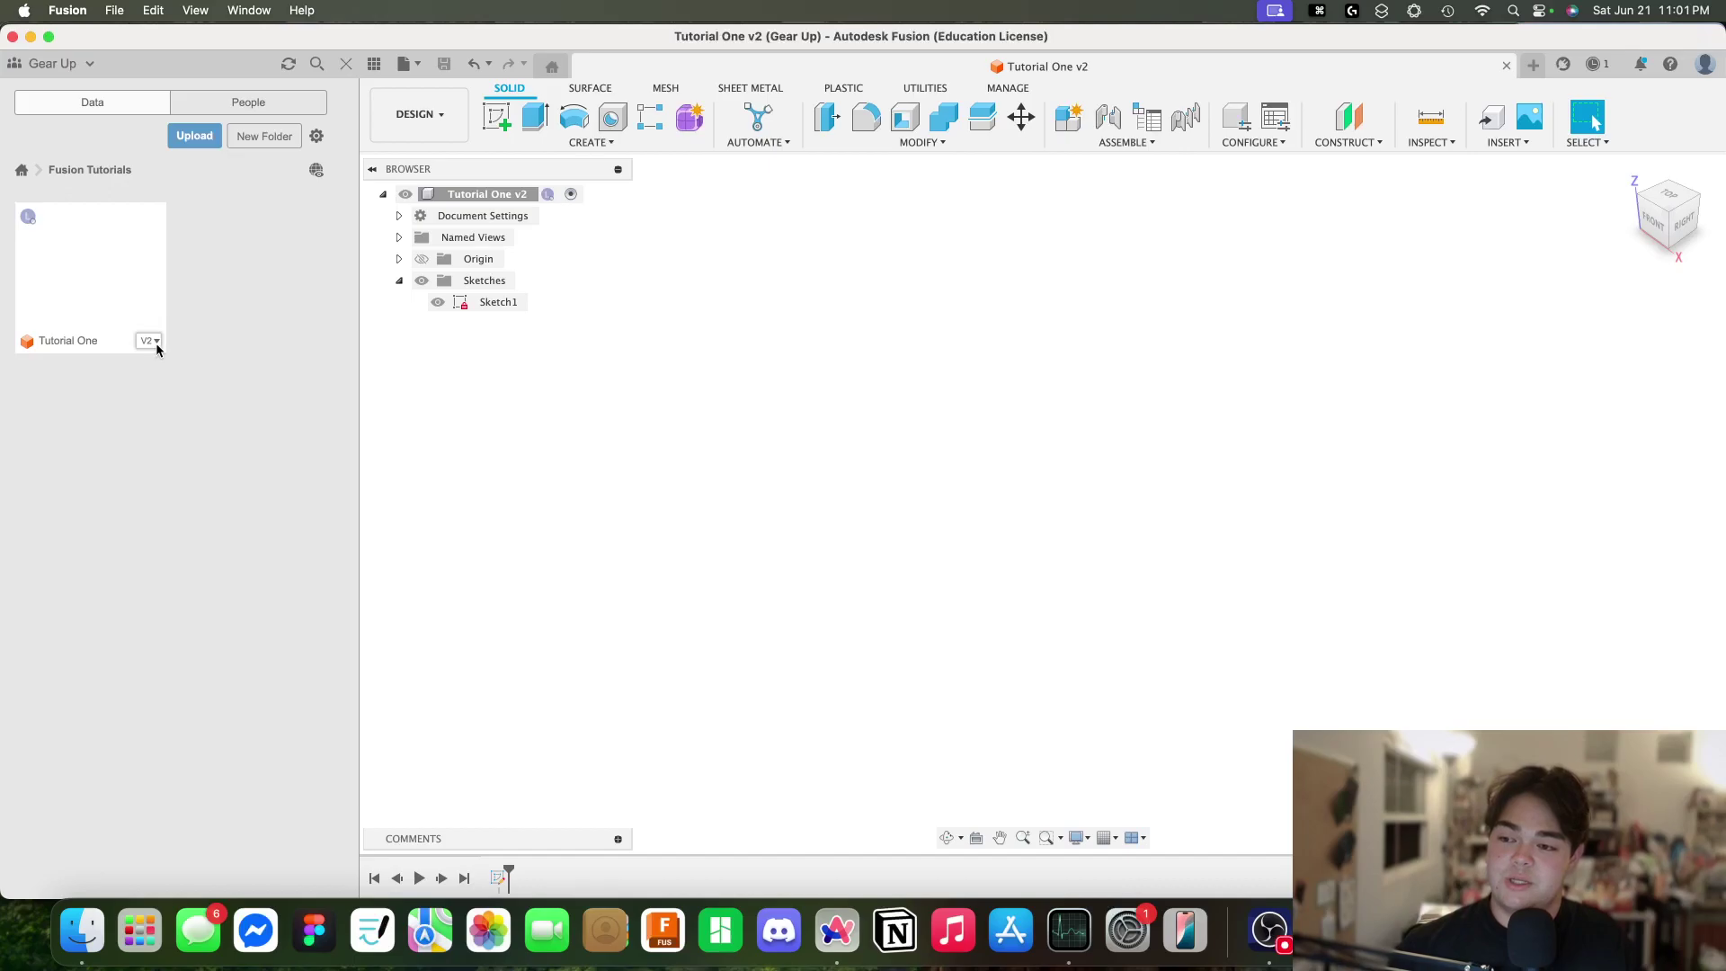
pyautogui.click(155, 343)
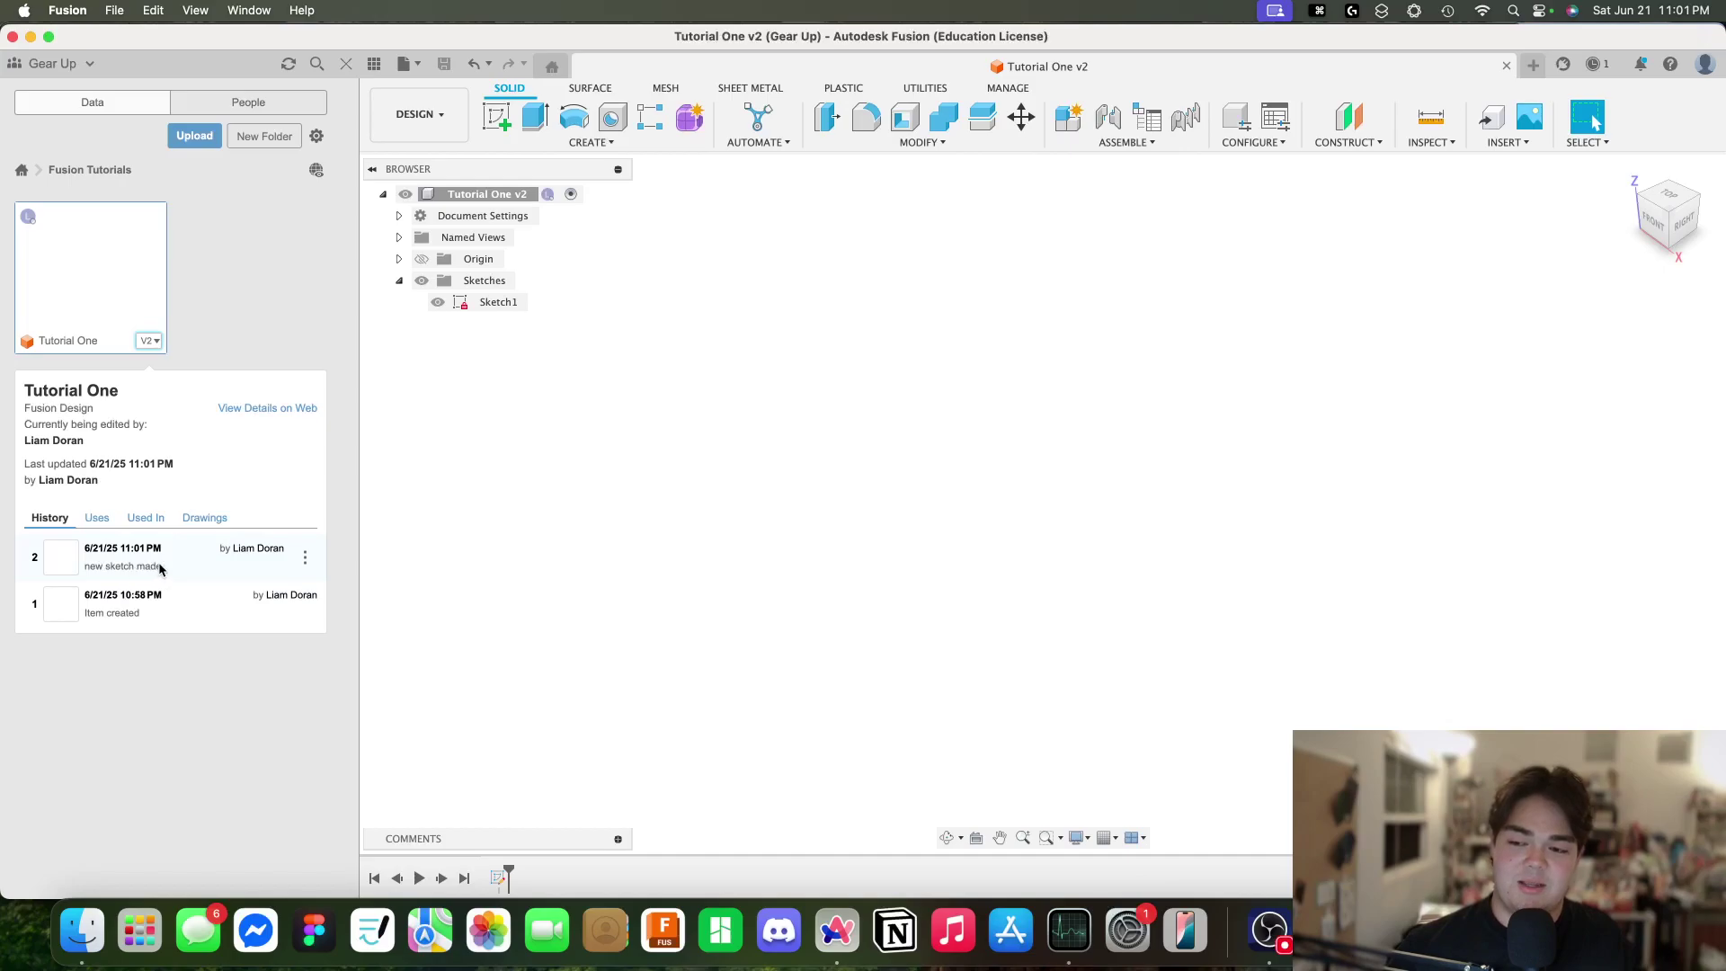
pyautogui.click(297, 312)
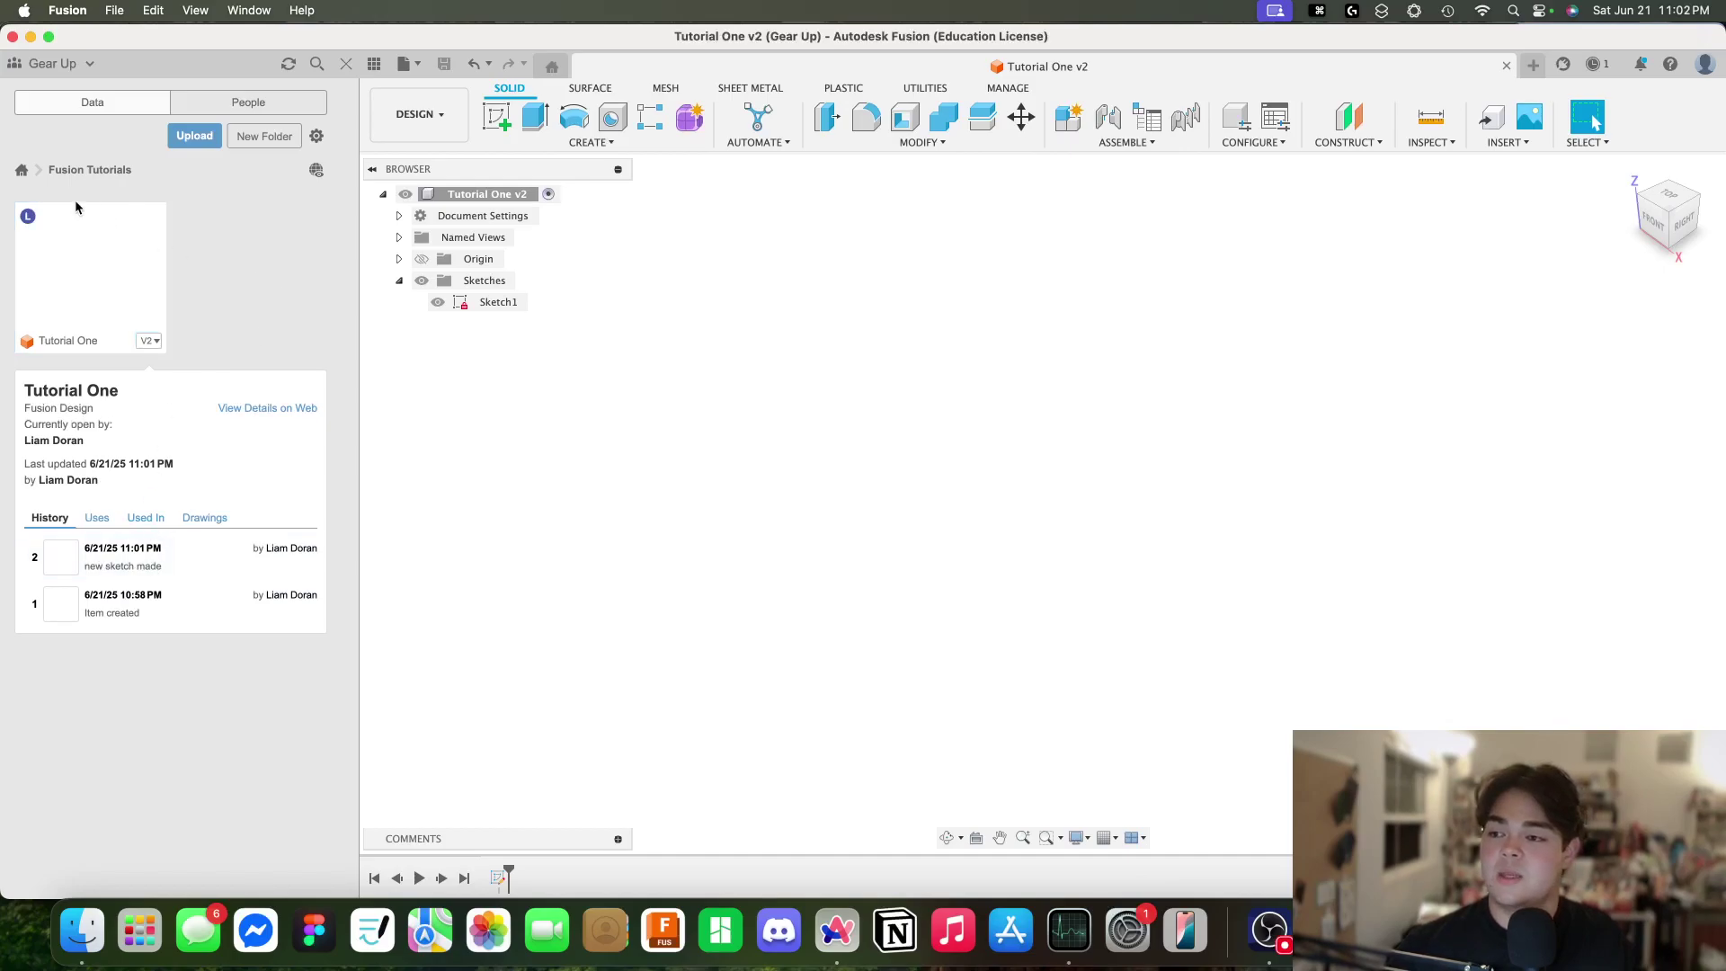
# Step: Return to the list of all projects and open the INTO THE DEEP! project
pyautogui.click(21, 170)
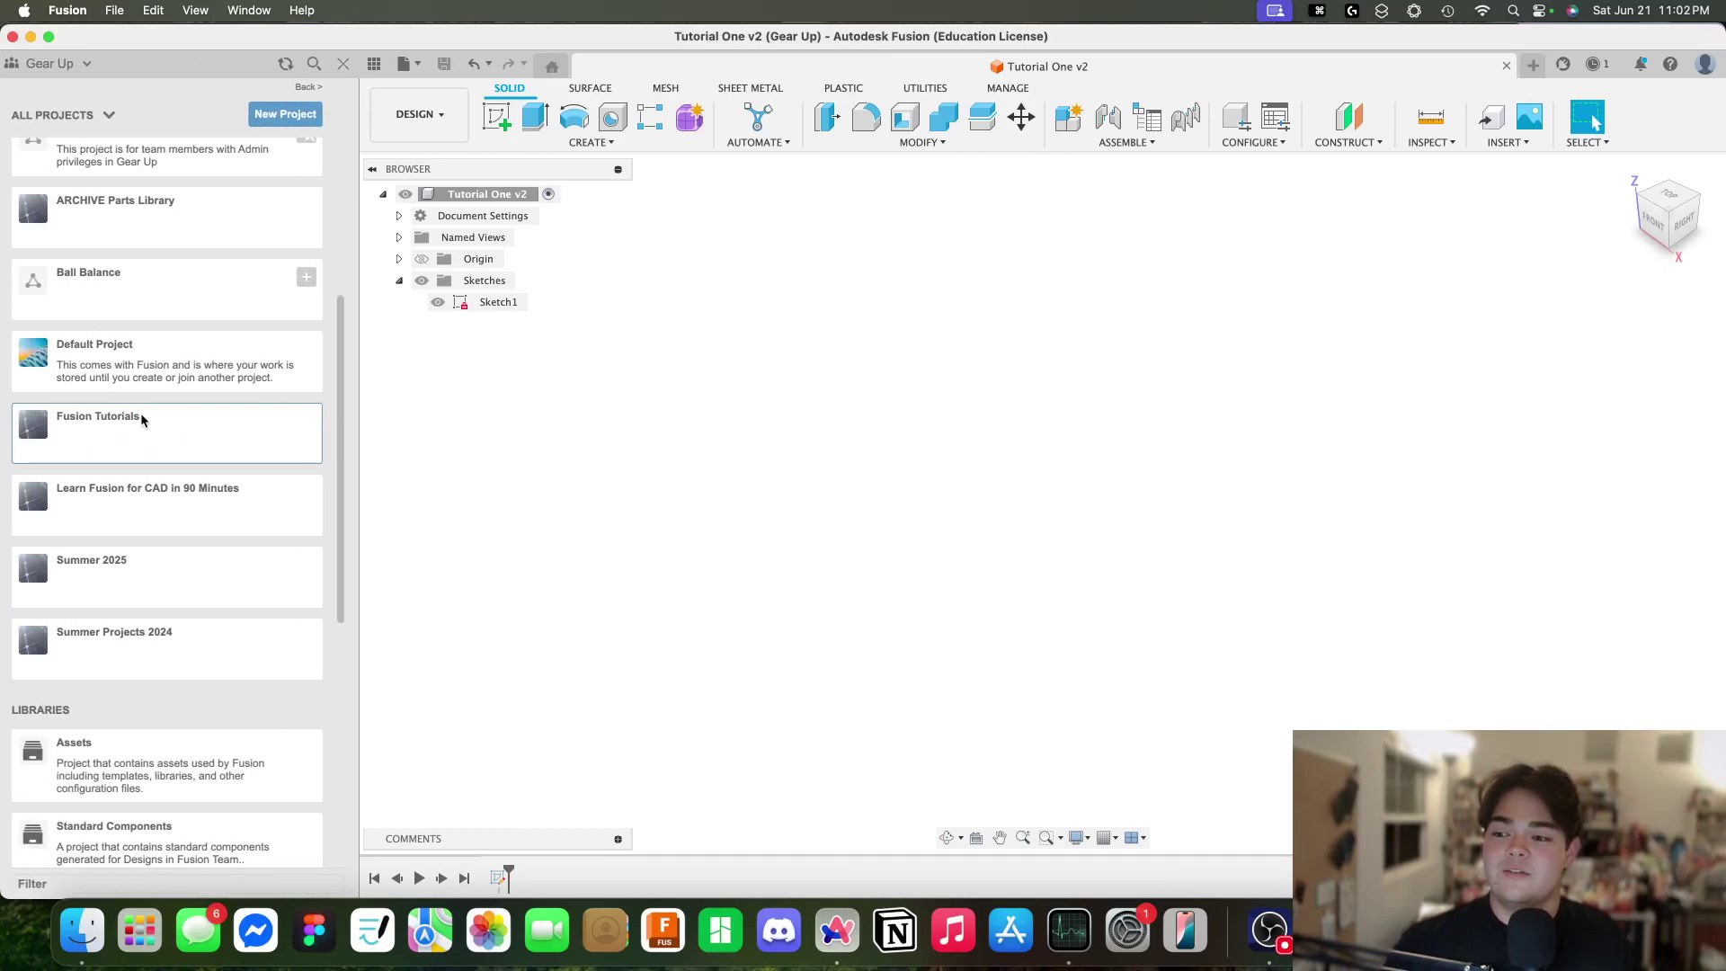
pyautogui.scroll(10, 174, 521)
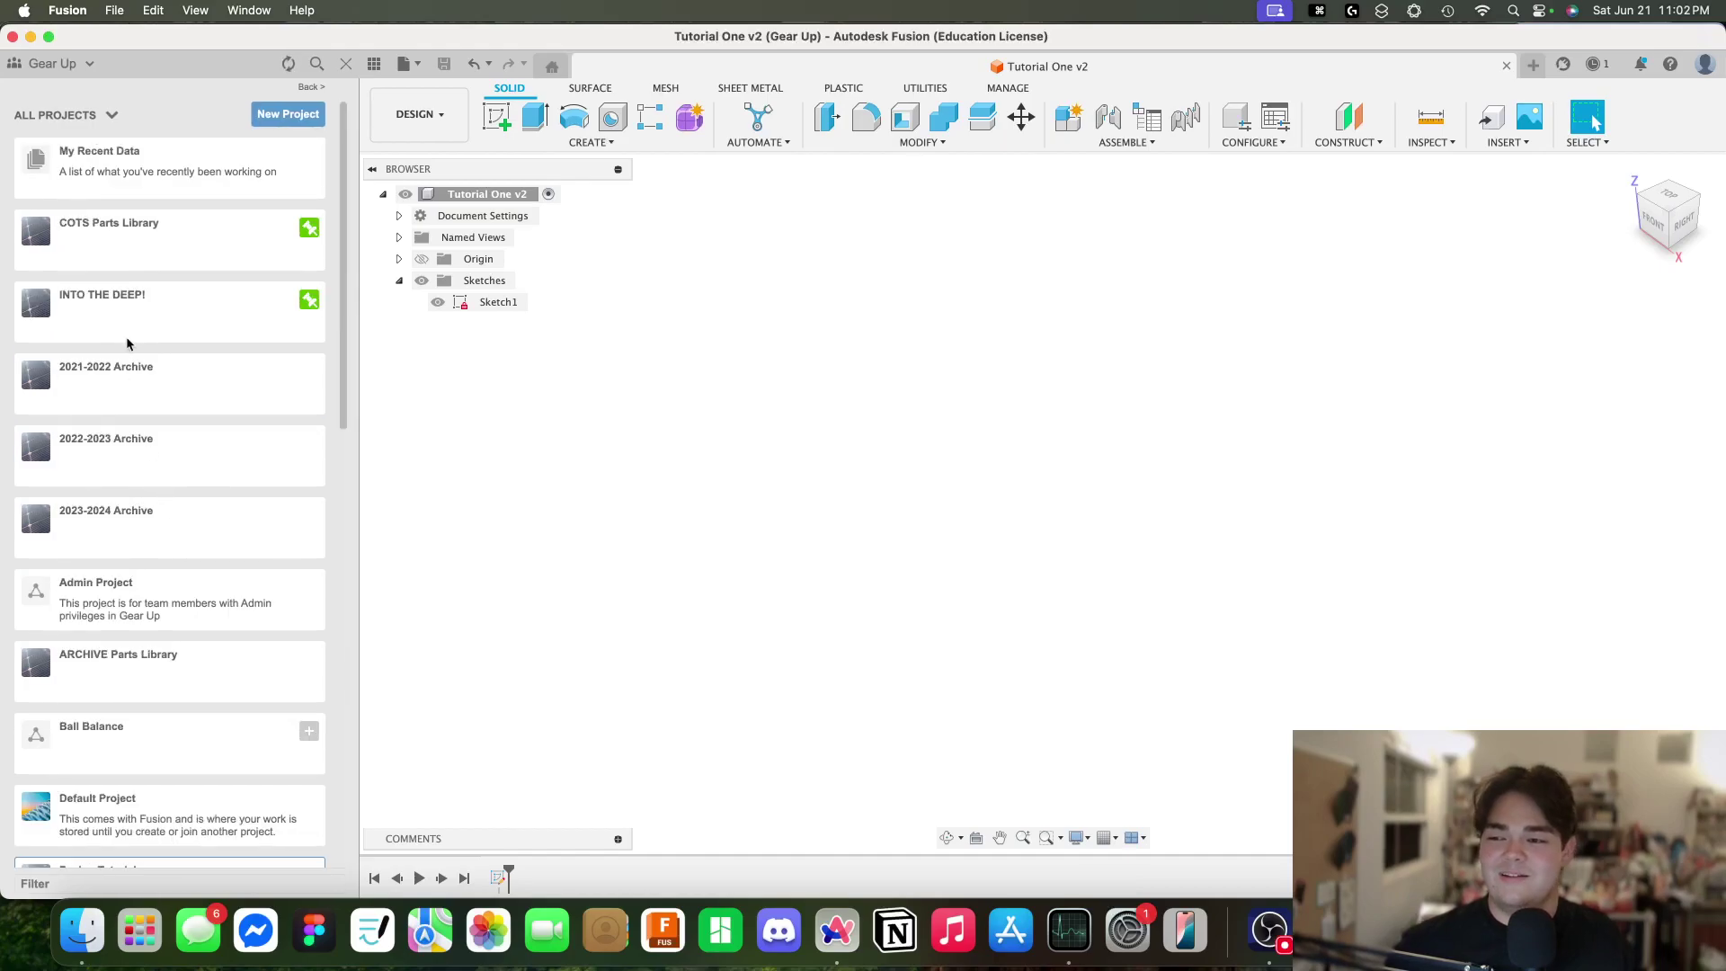
pyautogui.click(180, 325)
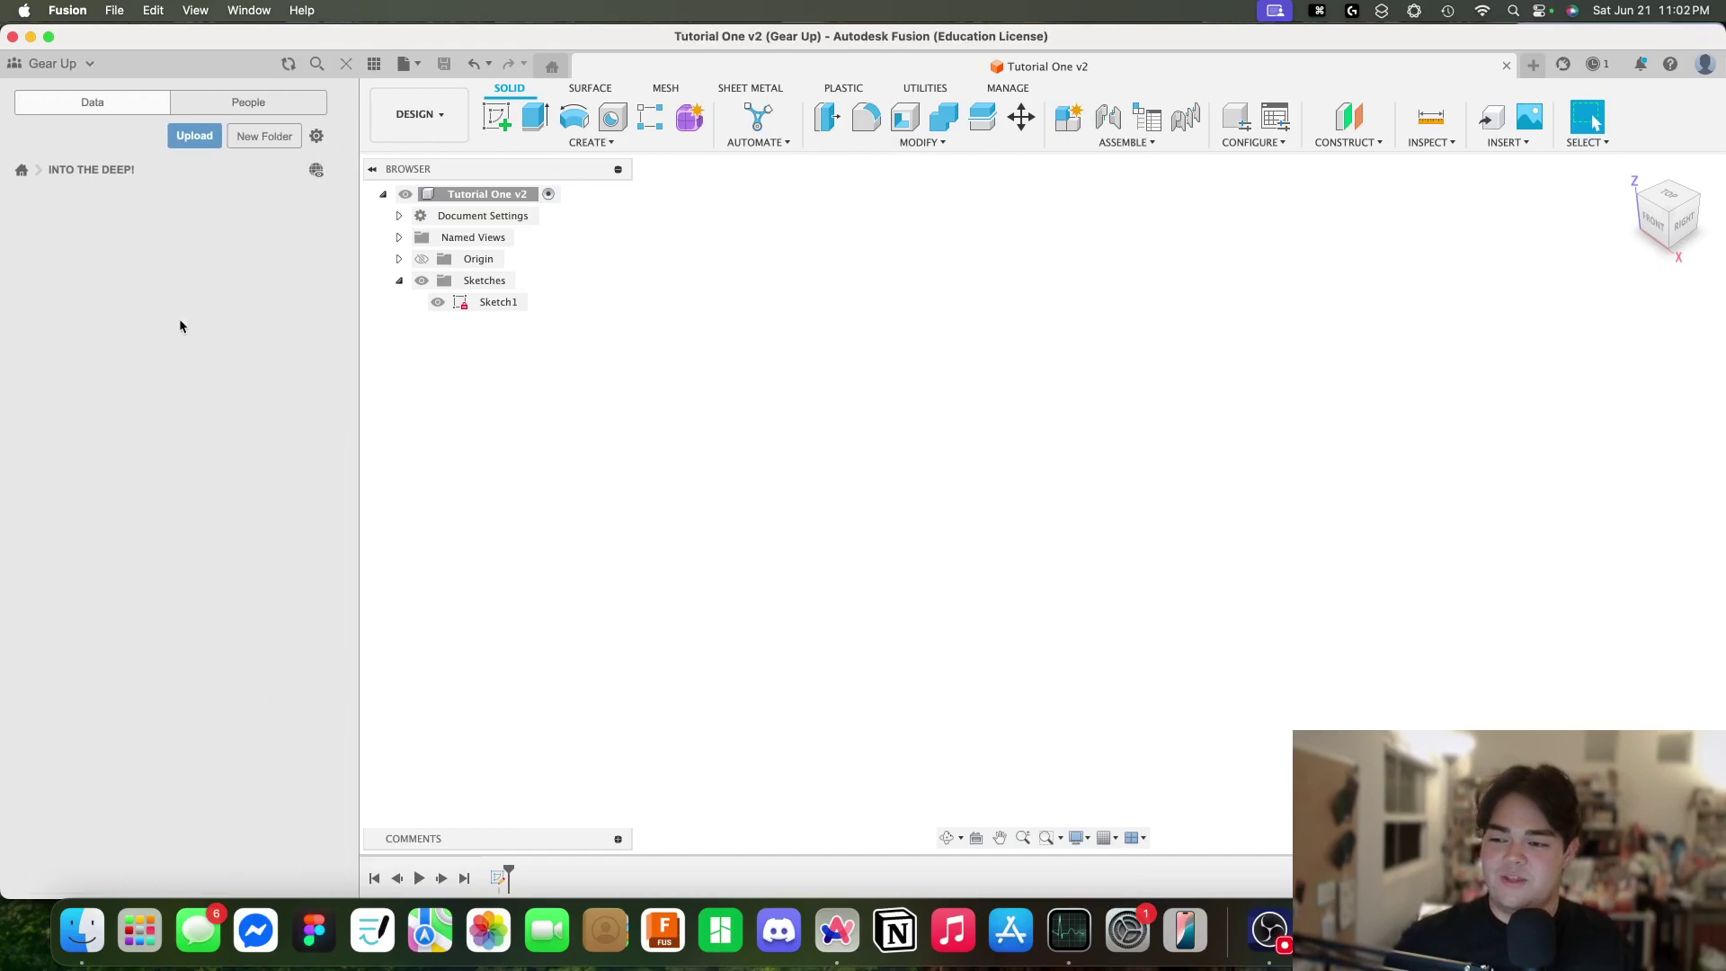
# Step: Browse the project's folders and designs and open the NewBlocker! design as an example of a single part
pyautogui.scroll(-10, 185, 485)
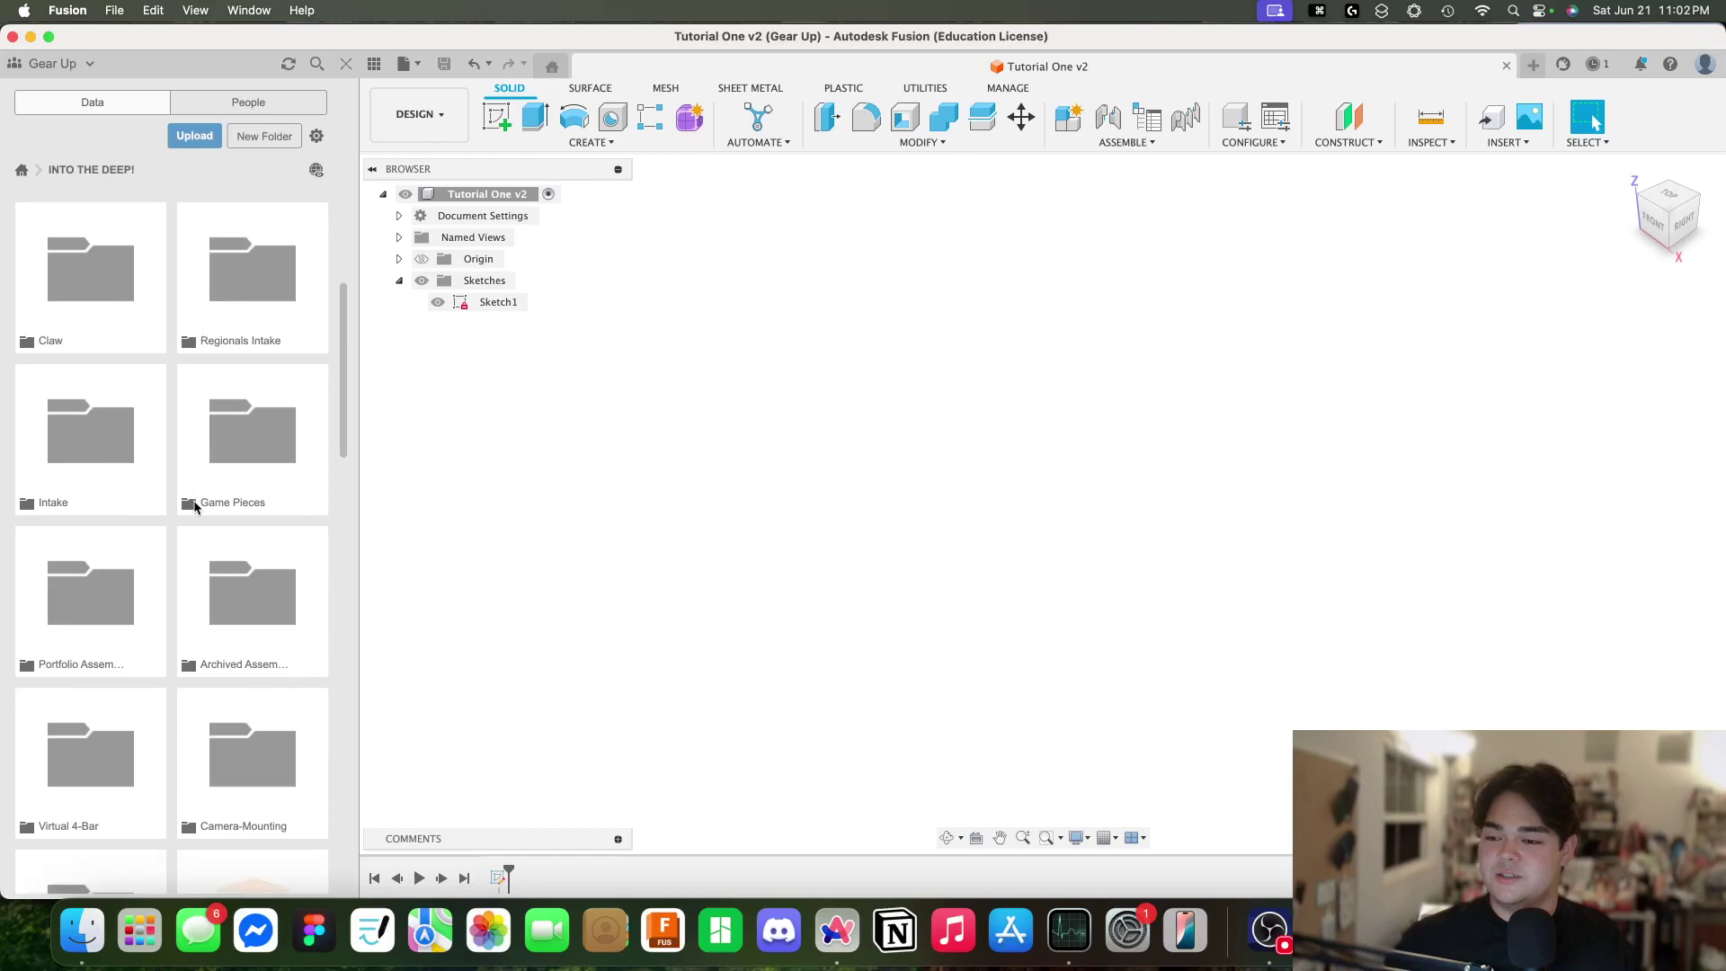
pyautogui.scroll(7, 194, 507)
pyautogui.scroll(3, 195, 508)
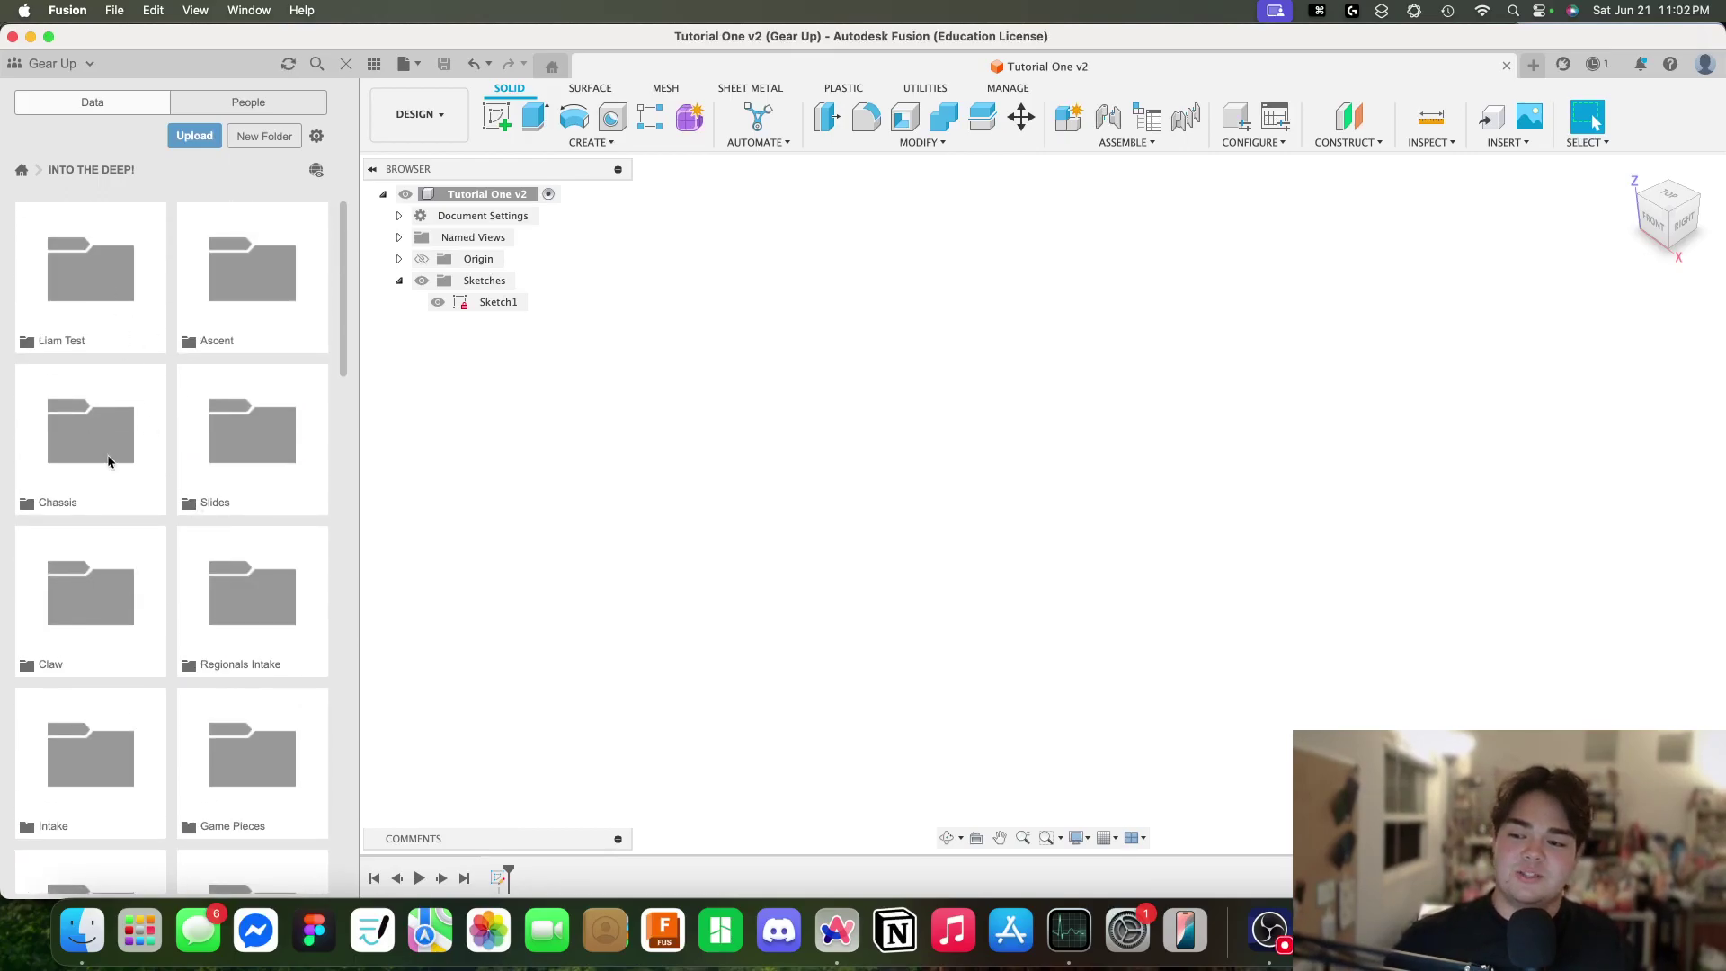
pyautogui.scroll(-10, 171, 564)
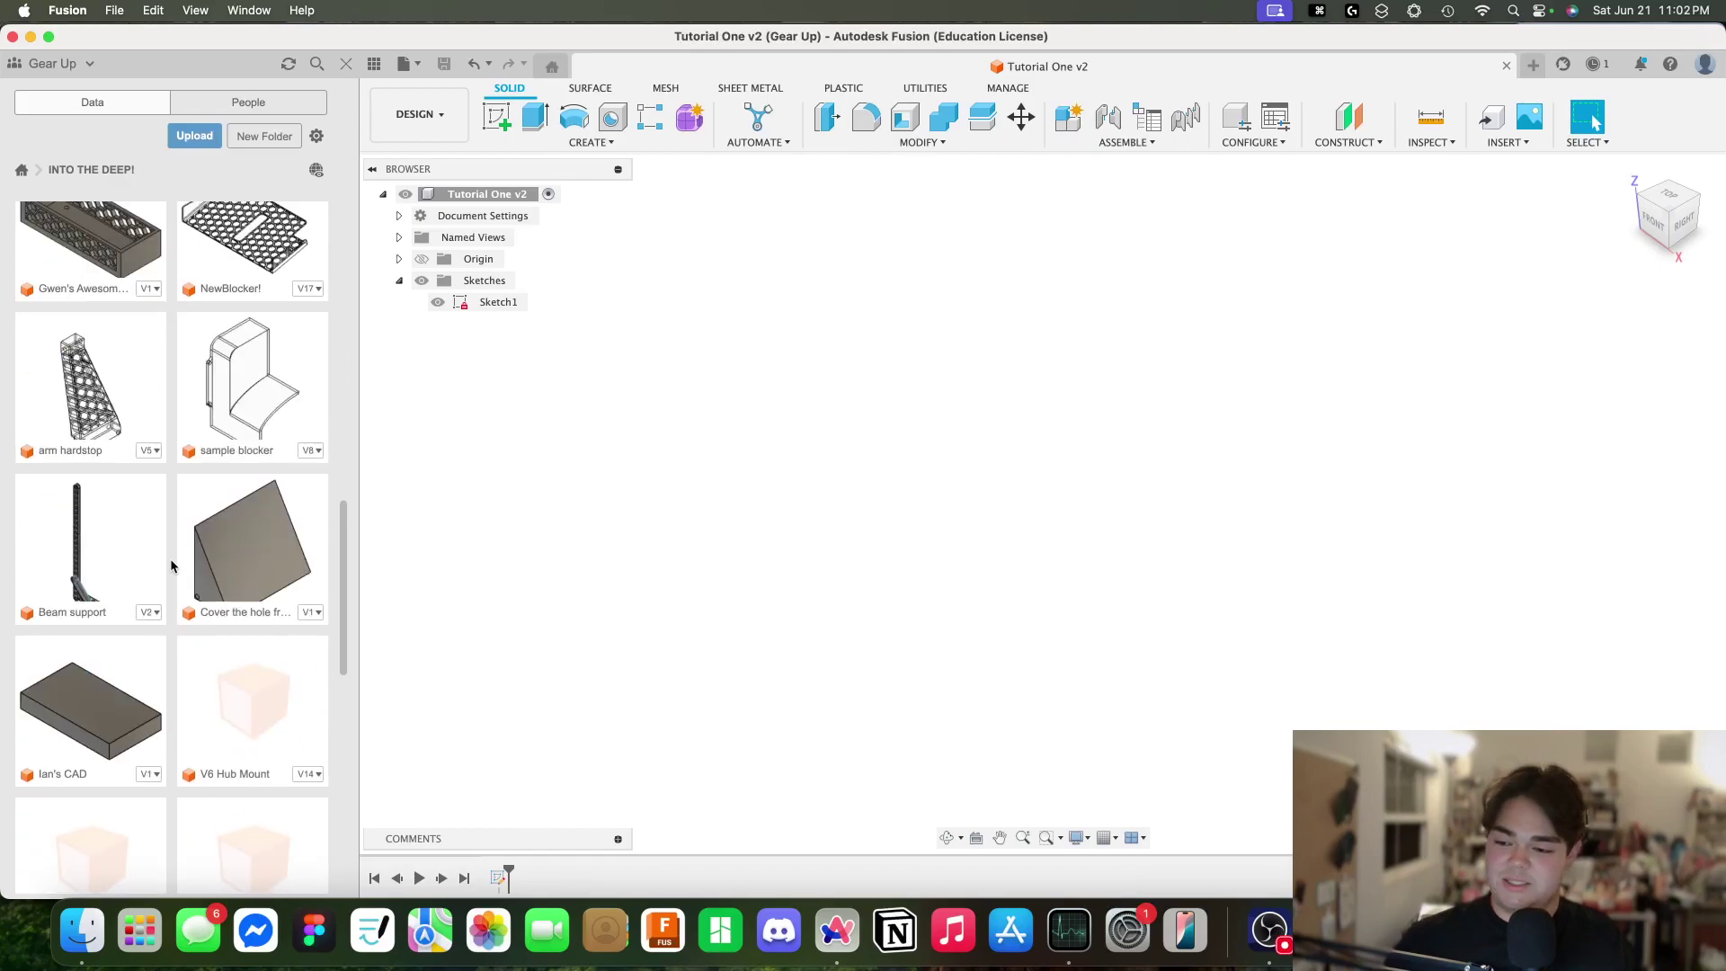
pyautogui.scroll(5, 171, 565)
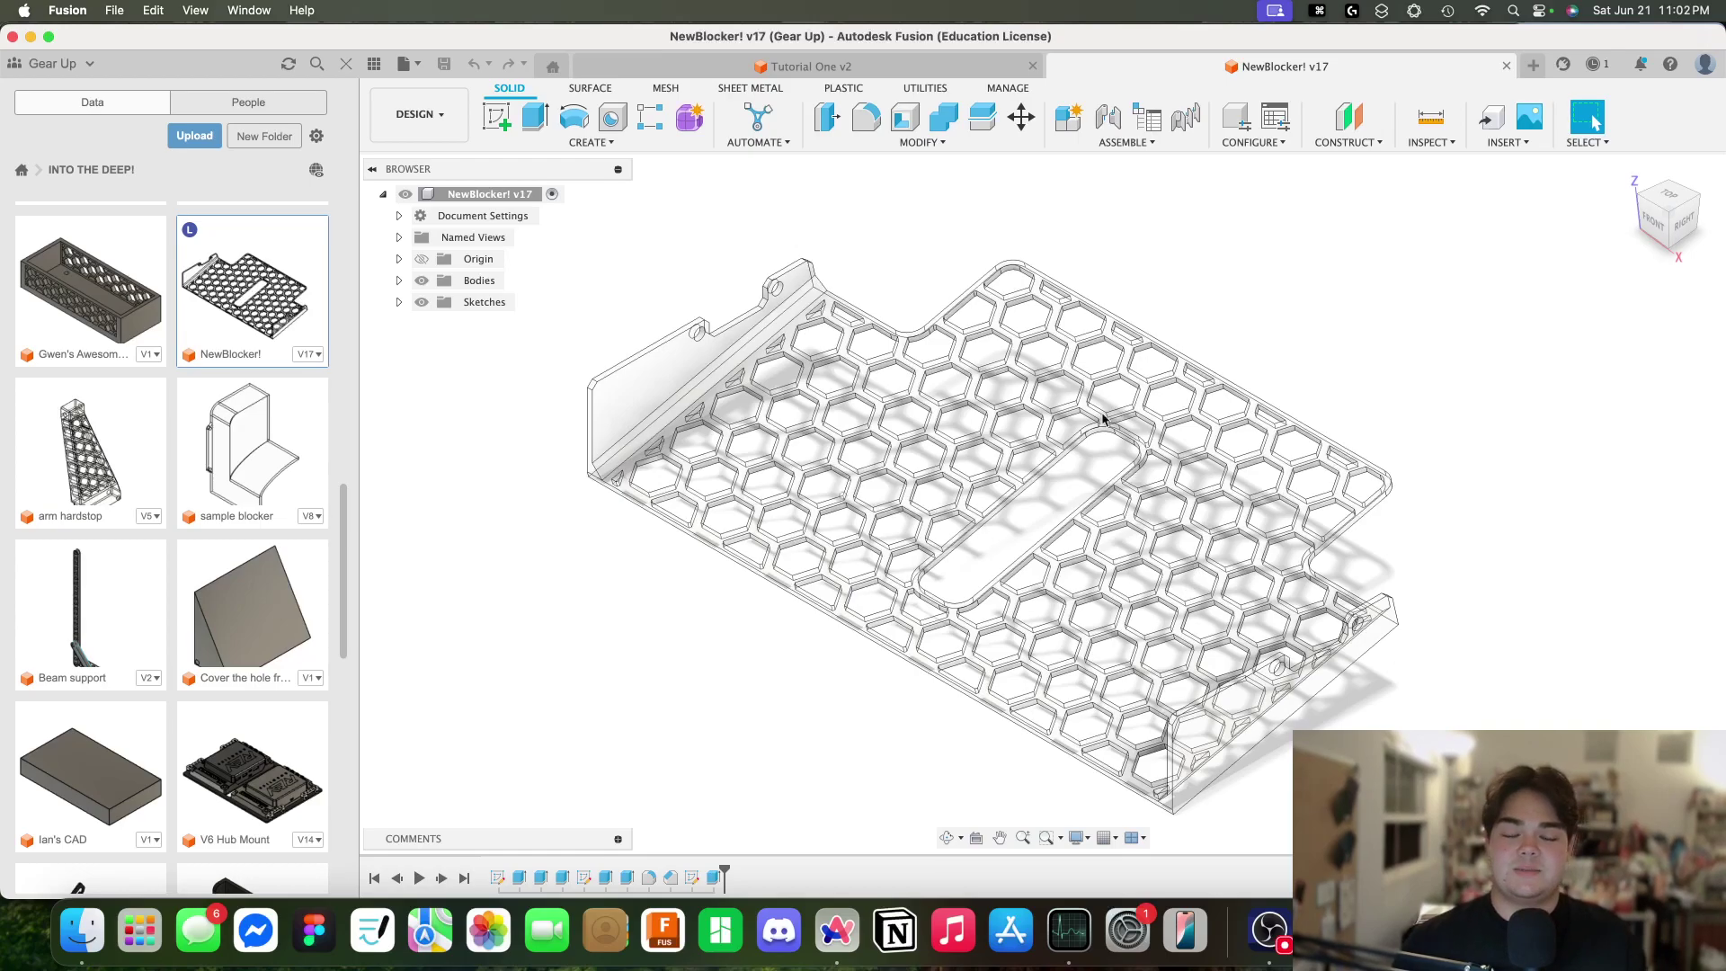
pyautogui.moveTo(1088, 475); pyautogui.dragTo(951, 454, button='middle')
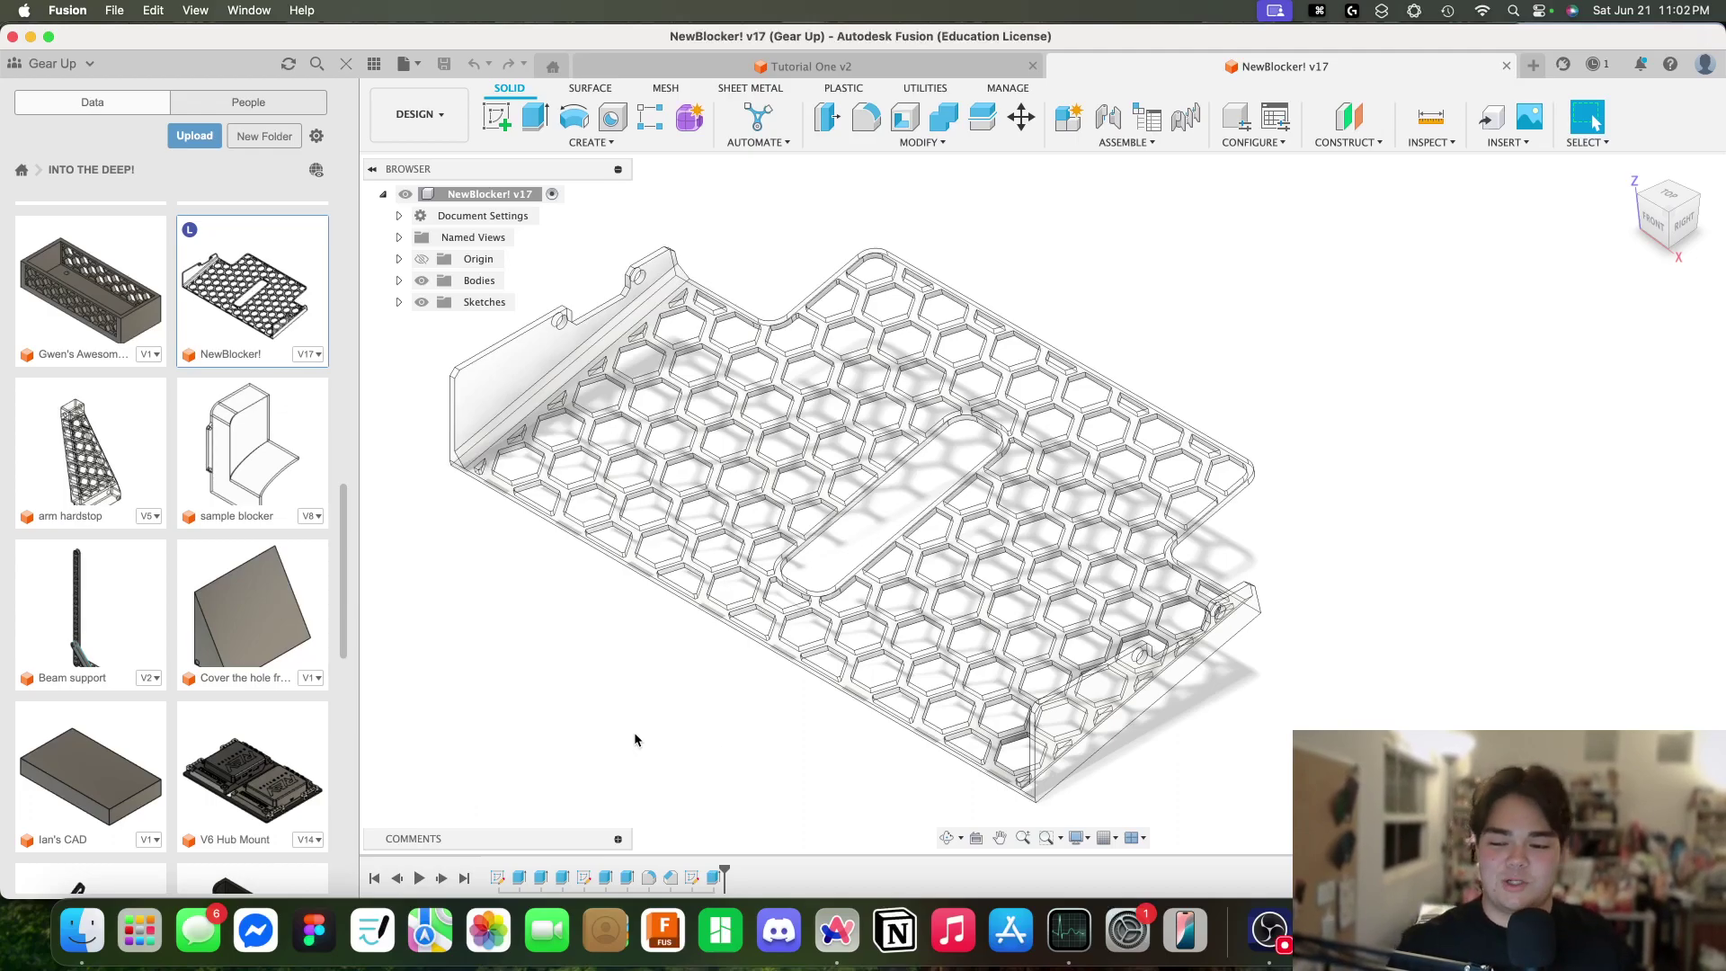
# Step: Open the V6 Hub Mount design from the same project and examine the assembled hubs on their plate
pyautogui.scroll(-3, 255, 706)
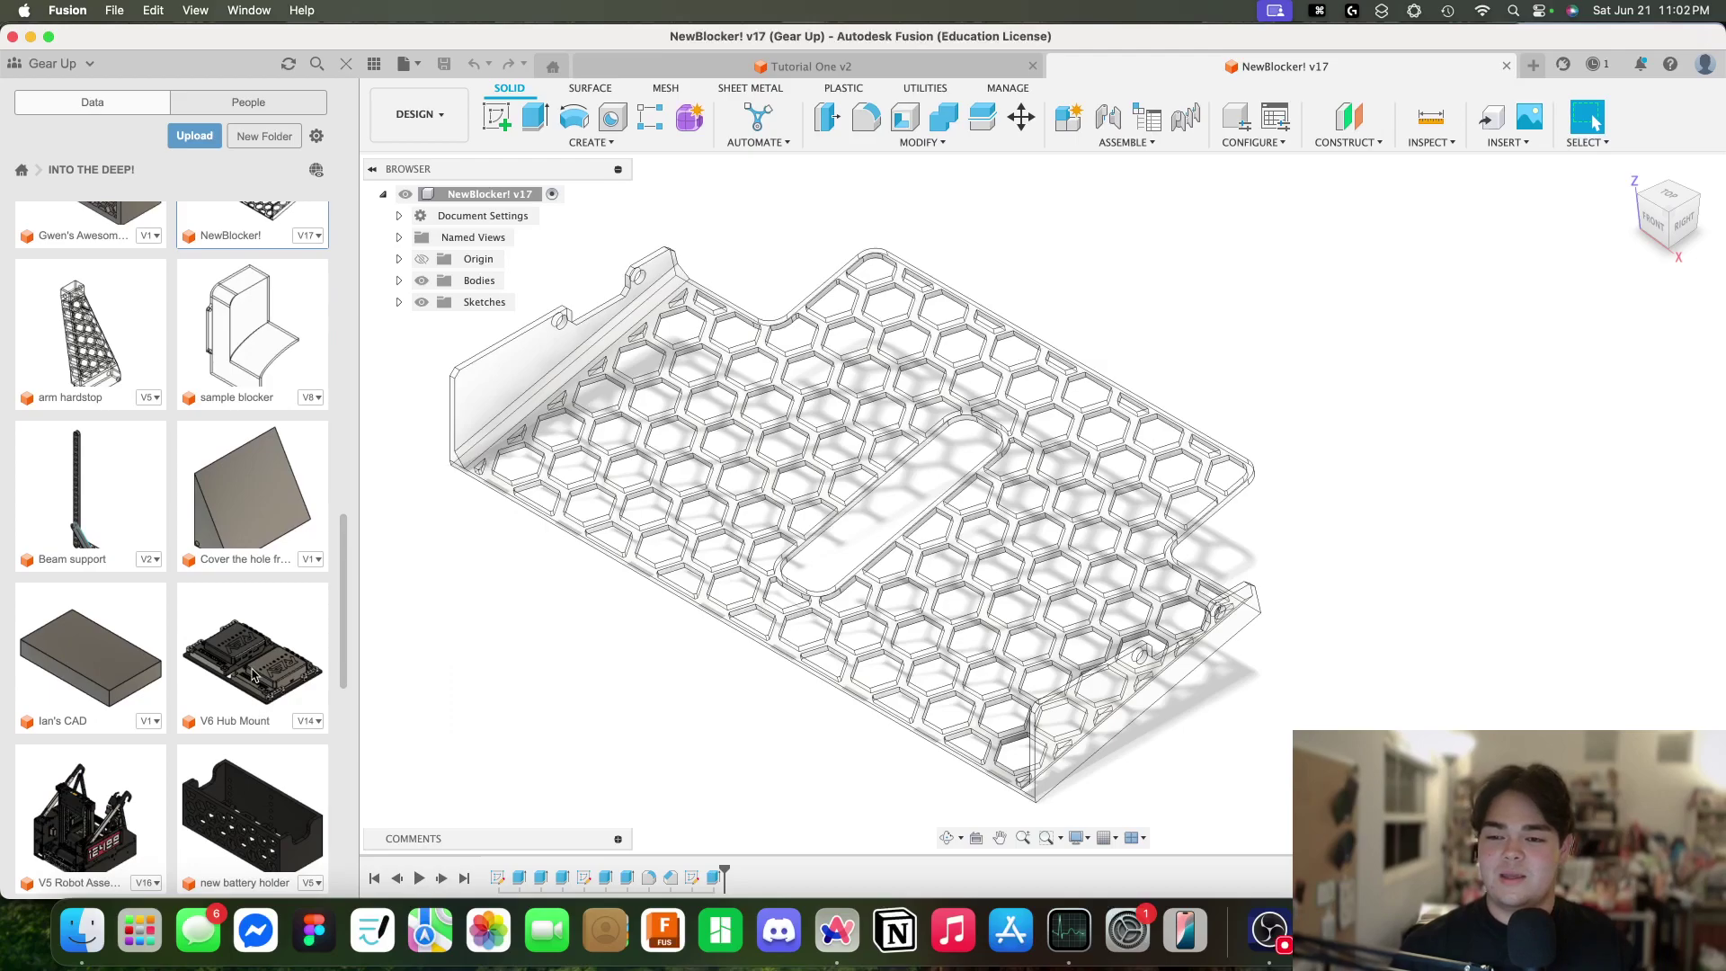
pyautogui.click(250, 680)
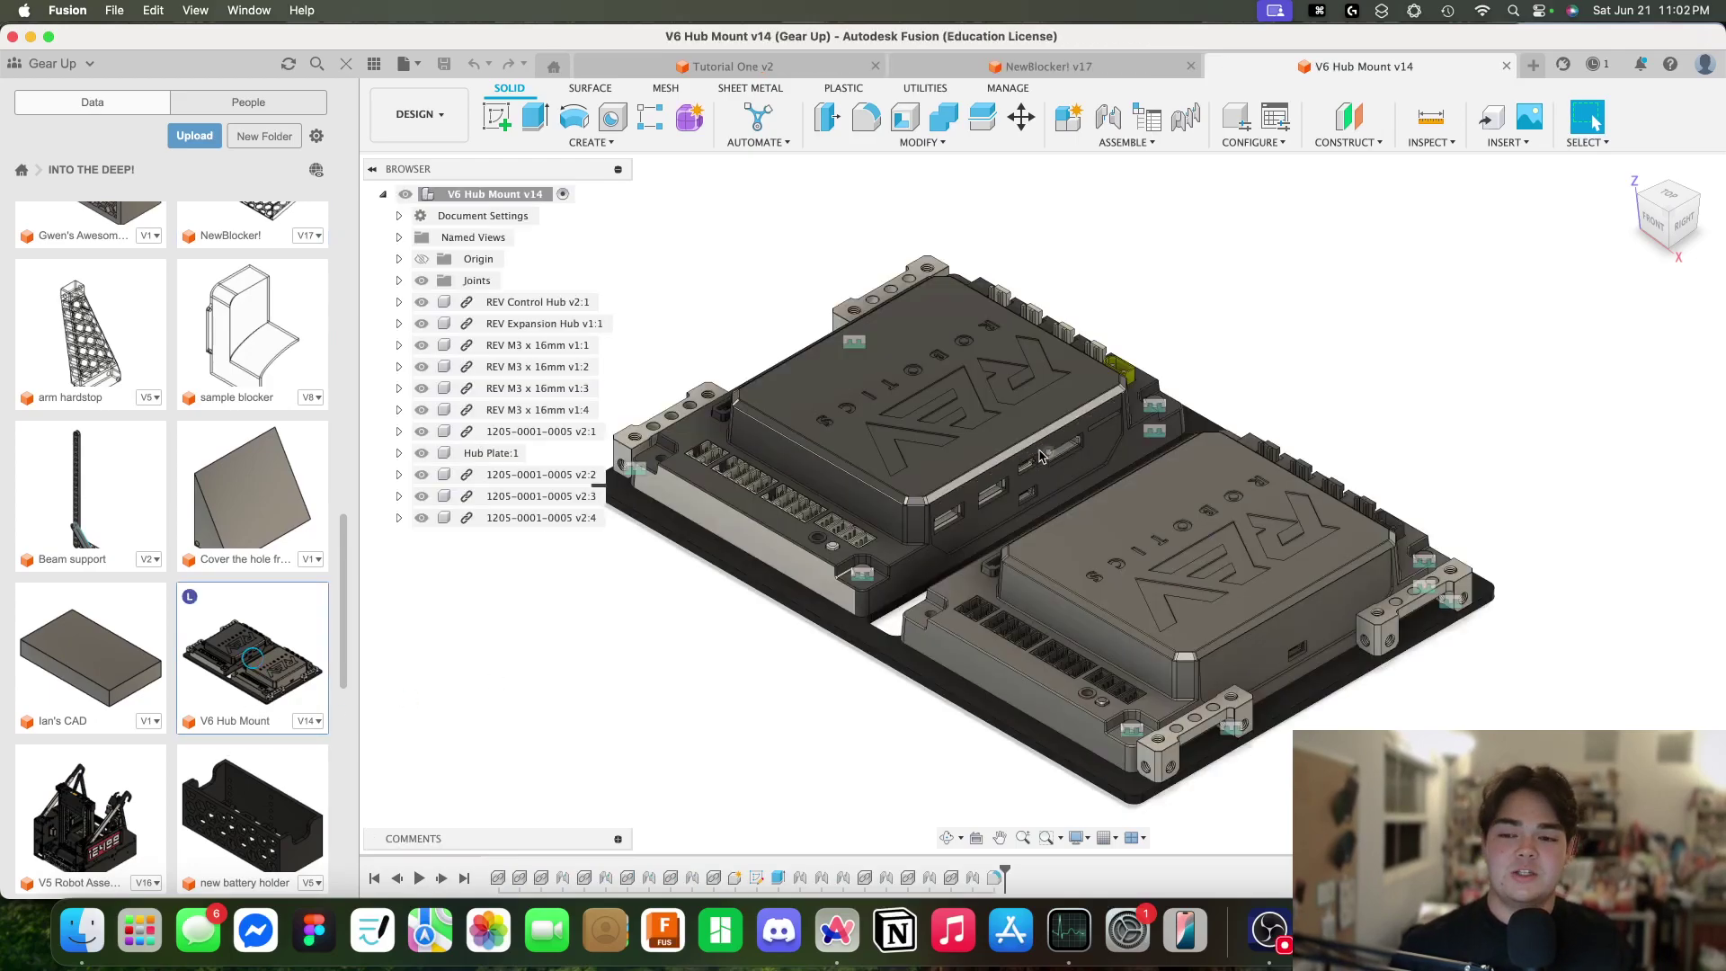
pyautogui.moveTo(1074, 533); pyautogui.dragTo(1032, 562, button='middle')
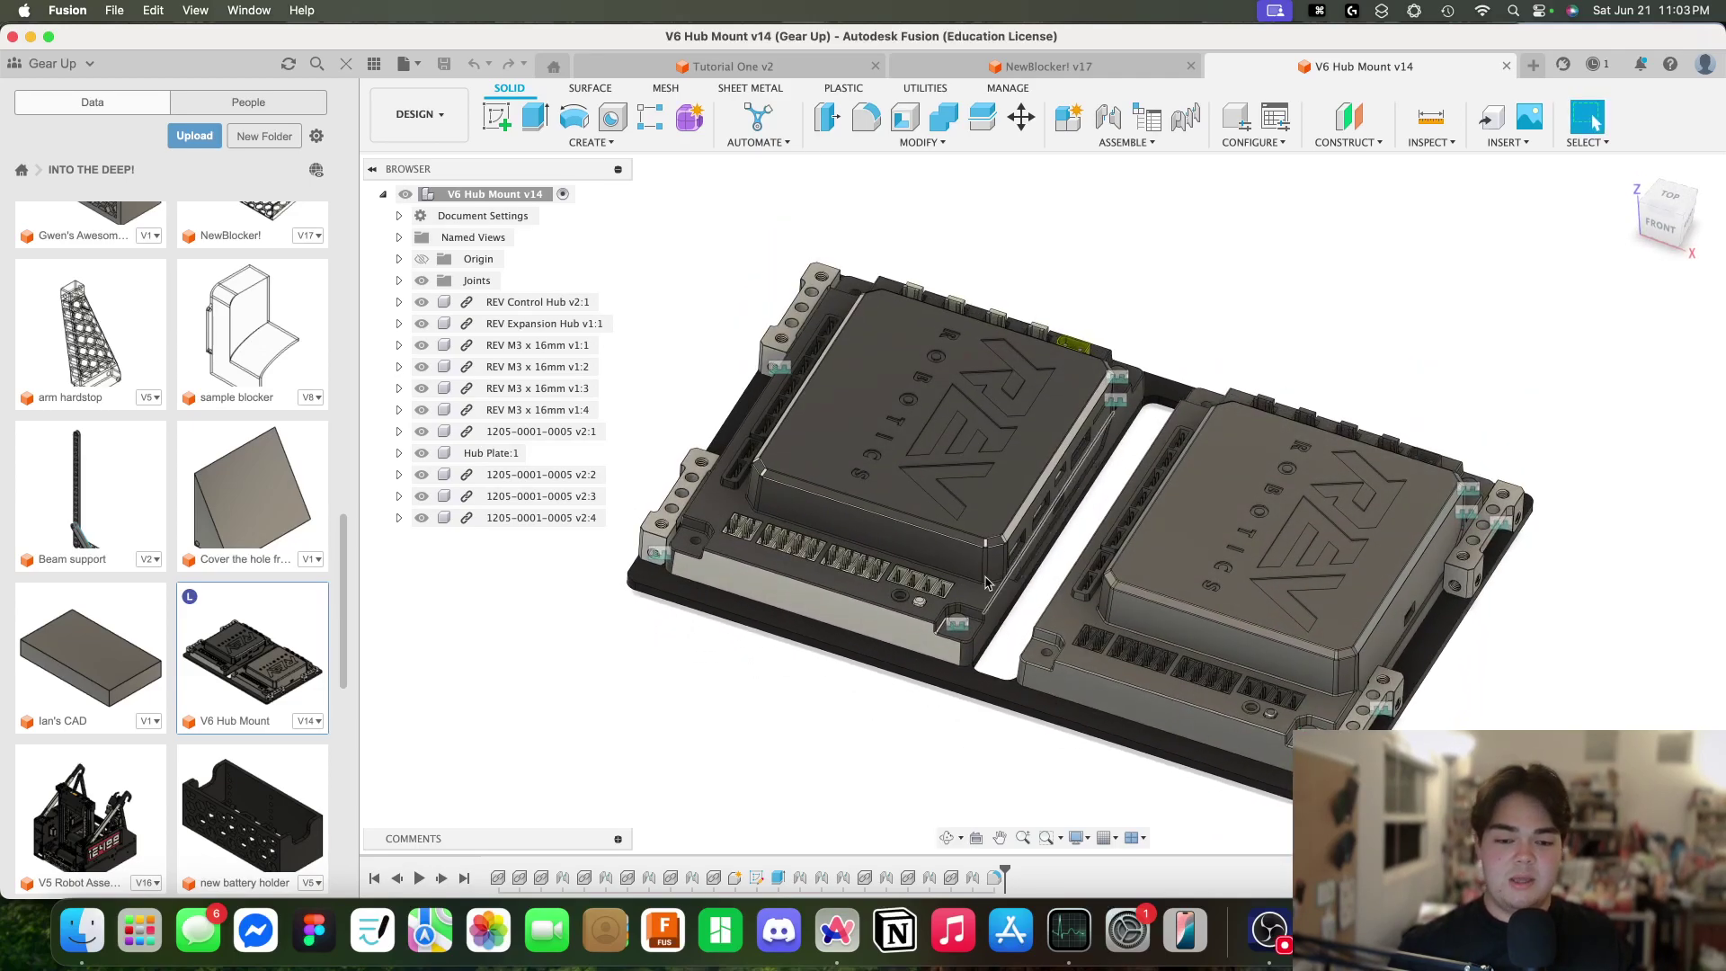
pyautogui.keyDown('shift'); pyautogui.moveTo(1136, 291); pyautogui.dragTo(1178, 378, button='middle'); pyautogui.keyUp('shift')
pyautogui.keyDown('shift'); pyautogui.moveTo(1058, 472); pyautogui.dragTo(1076, 519, button='middle'); pyautogui.keyUp('shift')
pyautogui.moveTo(1263, 485); pyautogui.dragTo(1162, 473, button='middle')
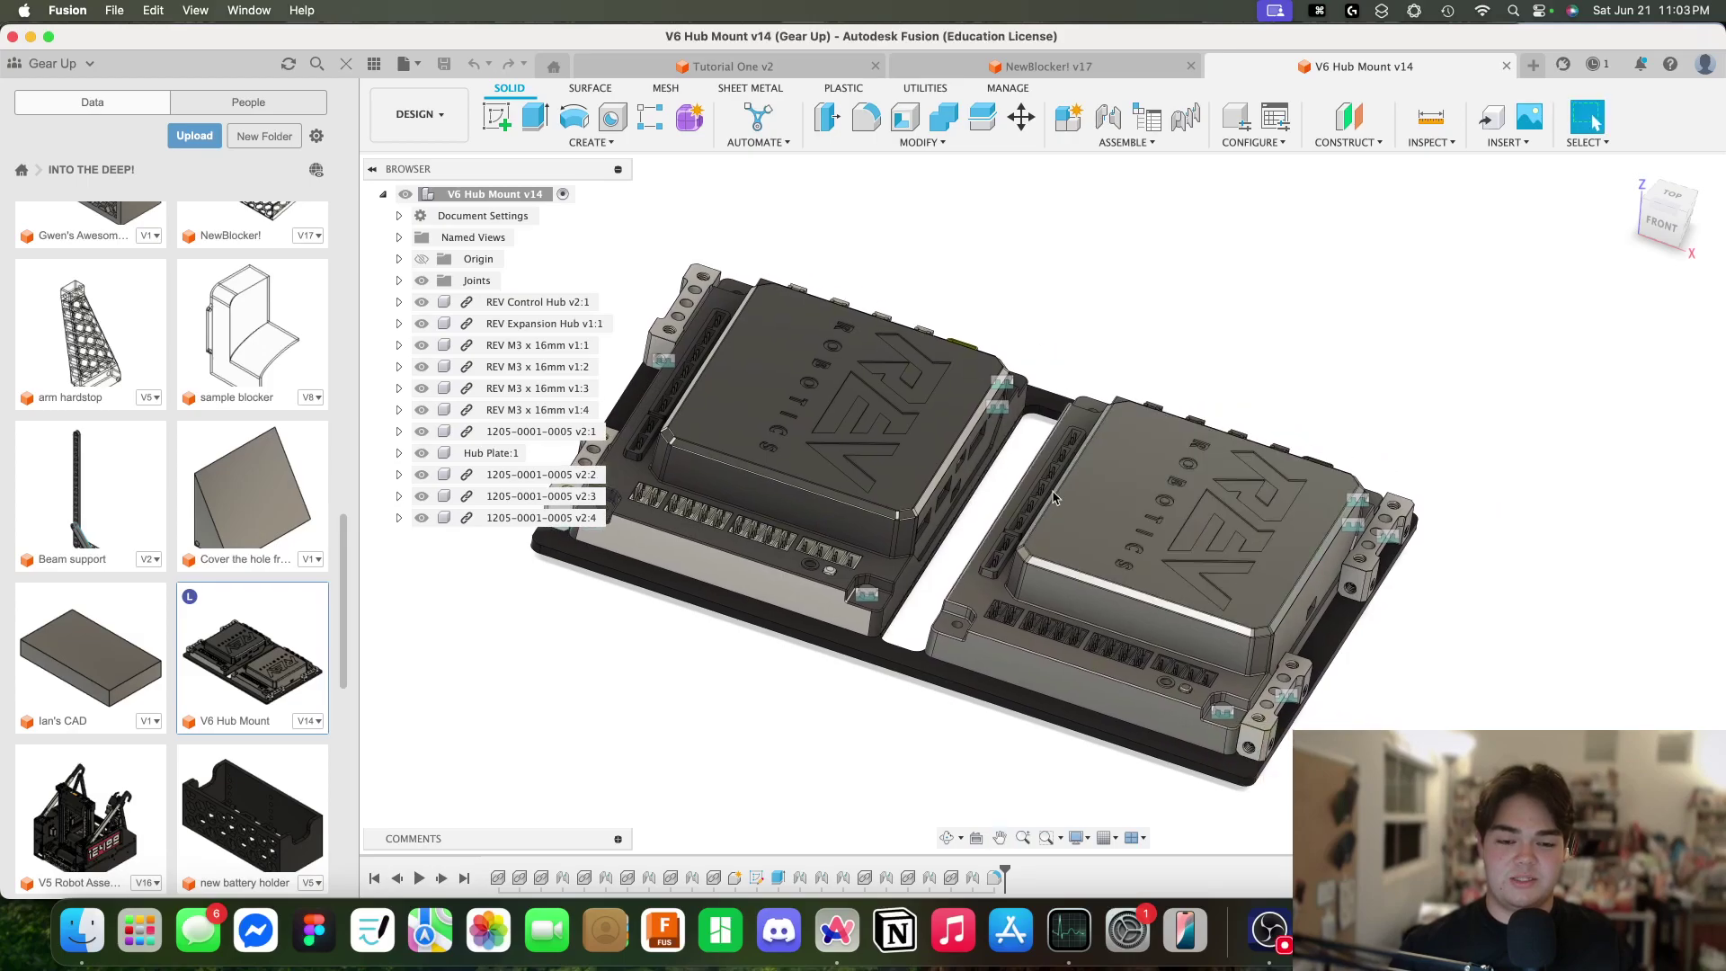
pyautogui.scroll(5, 986, 479)
pyautogui.scroll(-4, 986, 479)
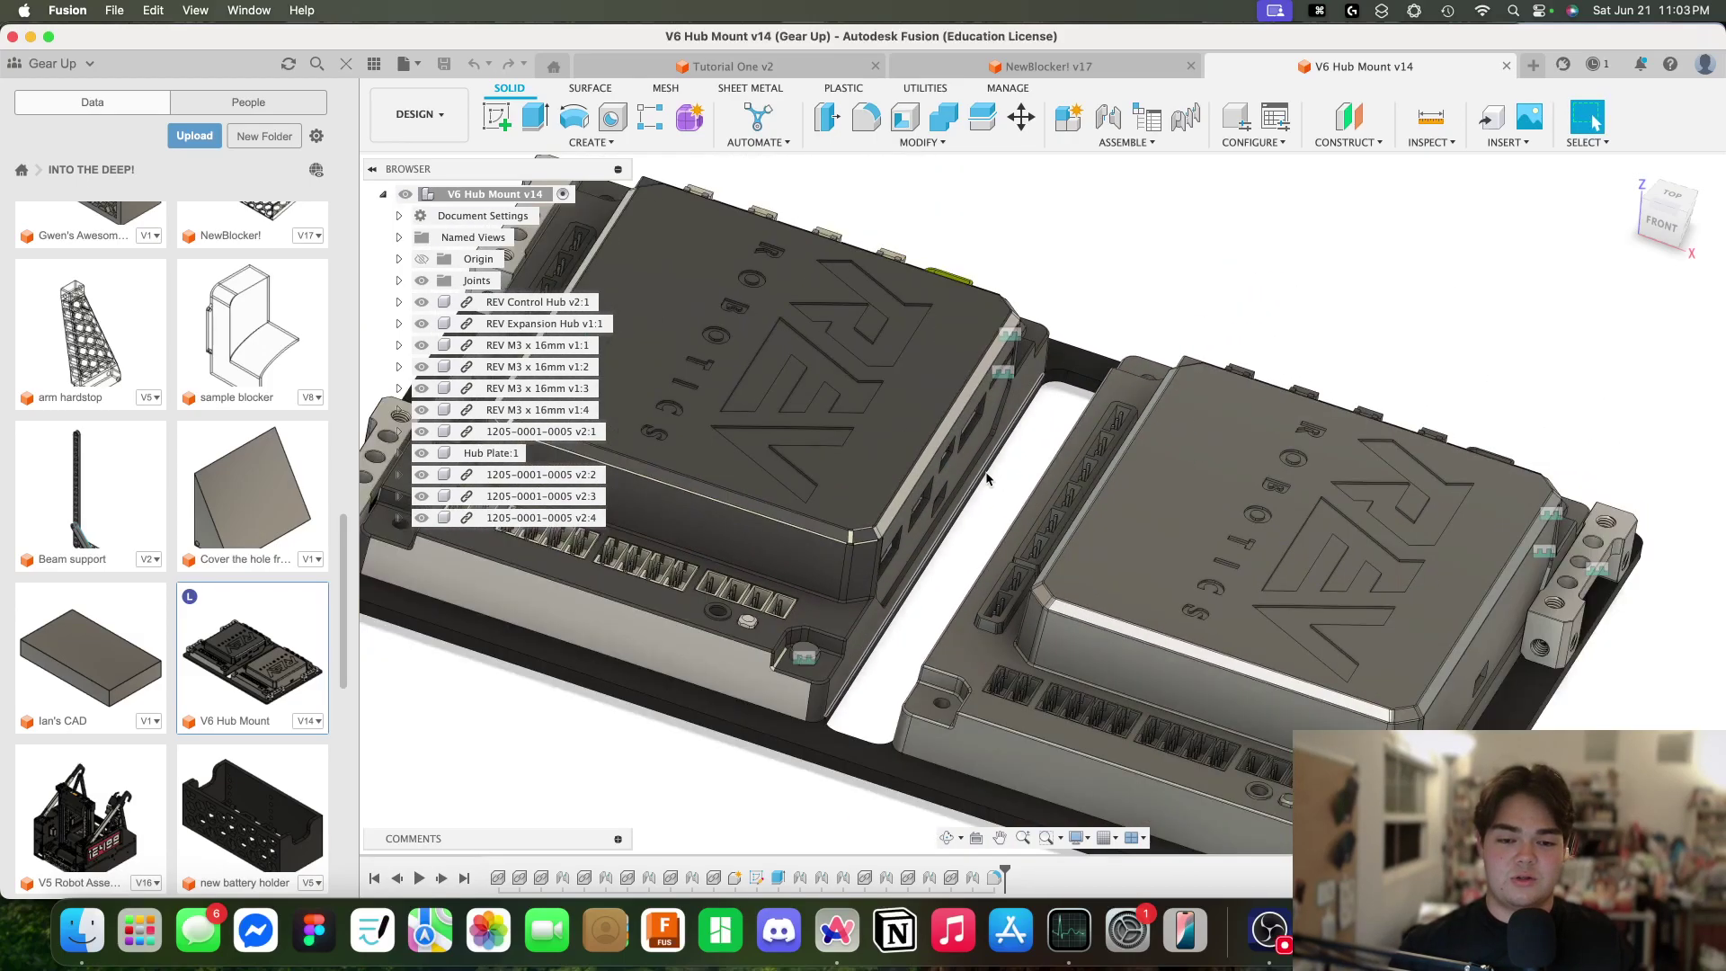
pyautogui.moveTo(984, 478); pyautogui.dragTo(1063, 478, button='middle')
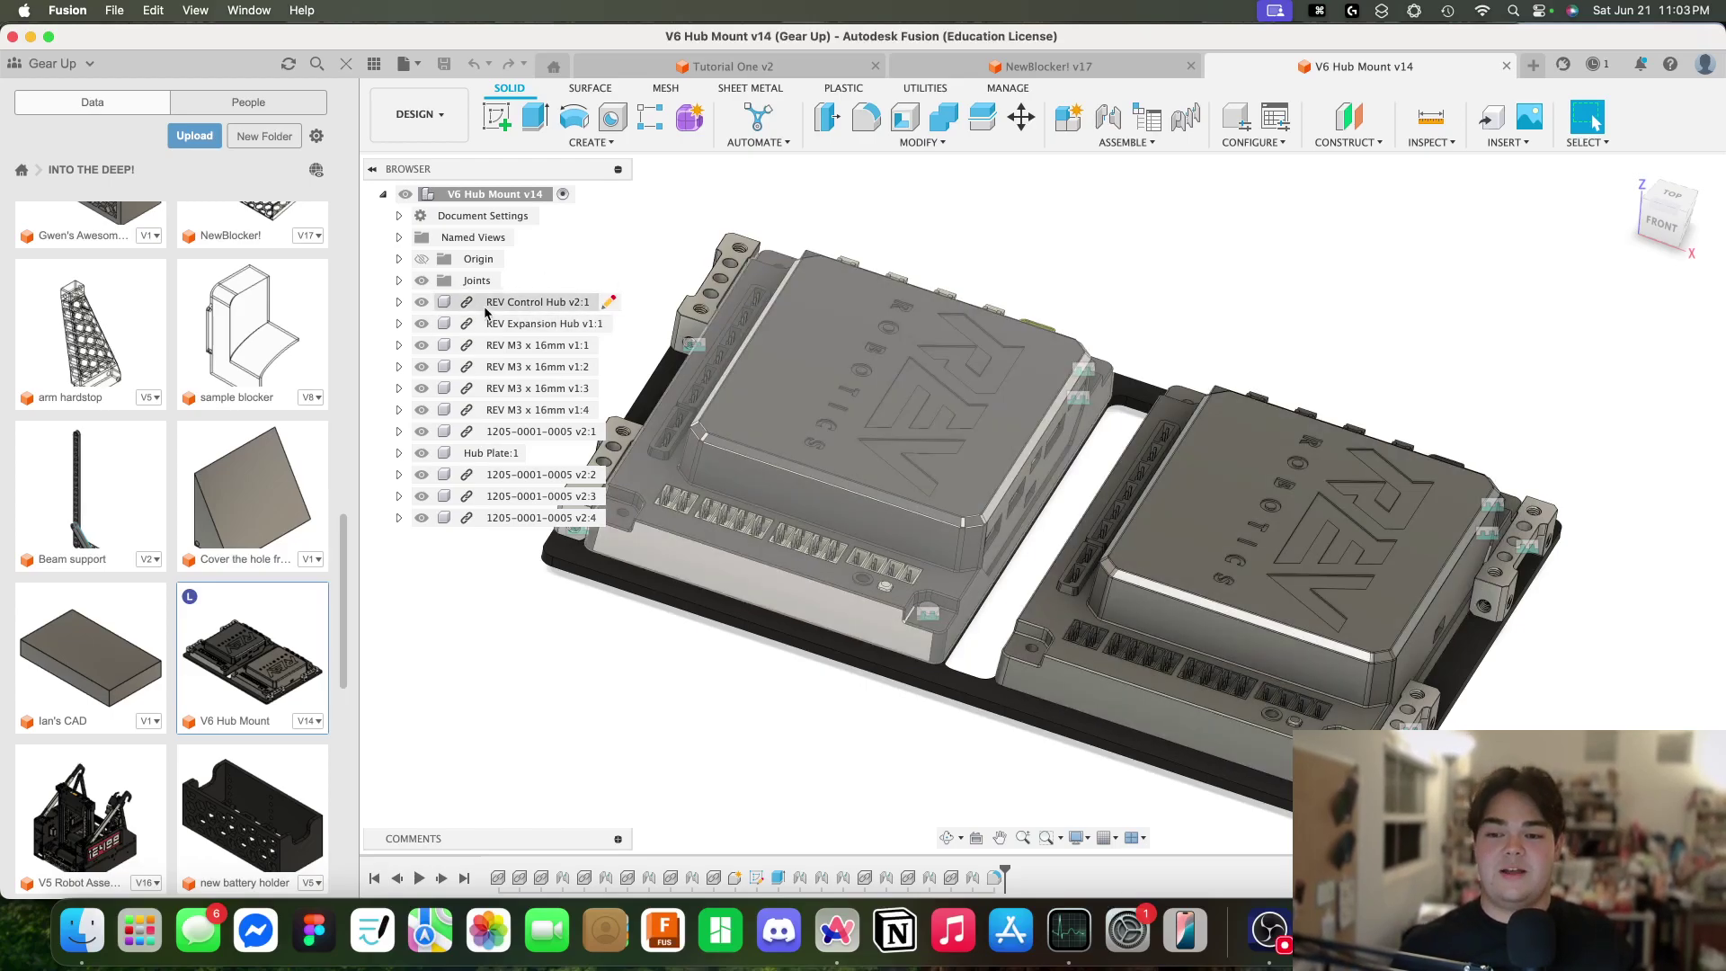
# Step: Highlight the REV Control Hub, REV Expansion Hub and Hub Plate components one by one to identify them in the assembly
pyautogui.click(532, 303)
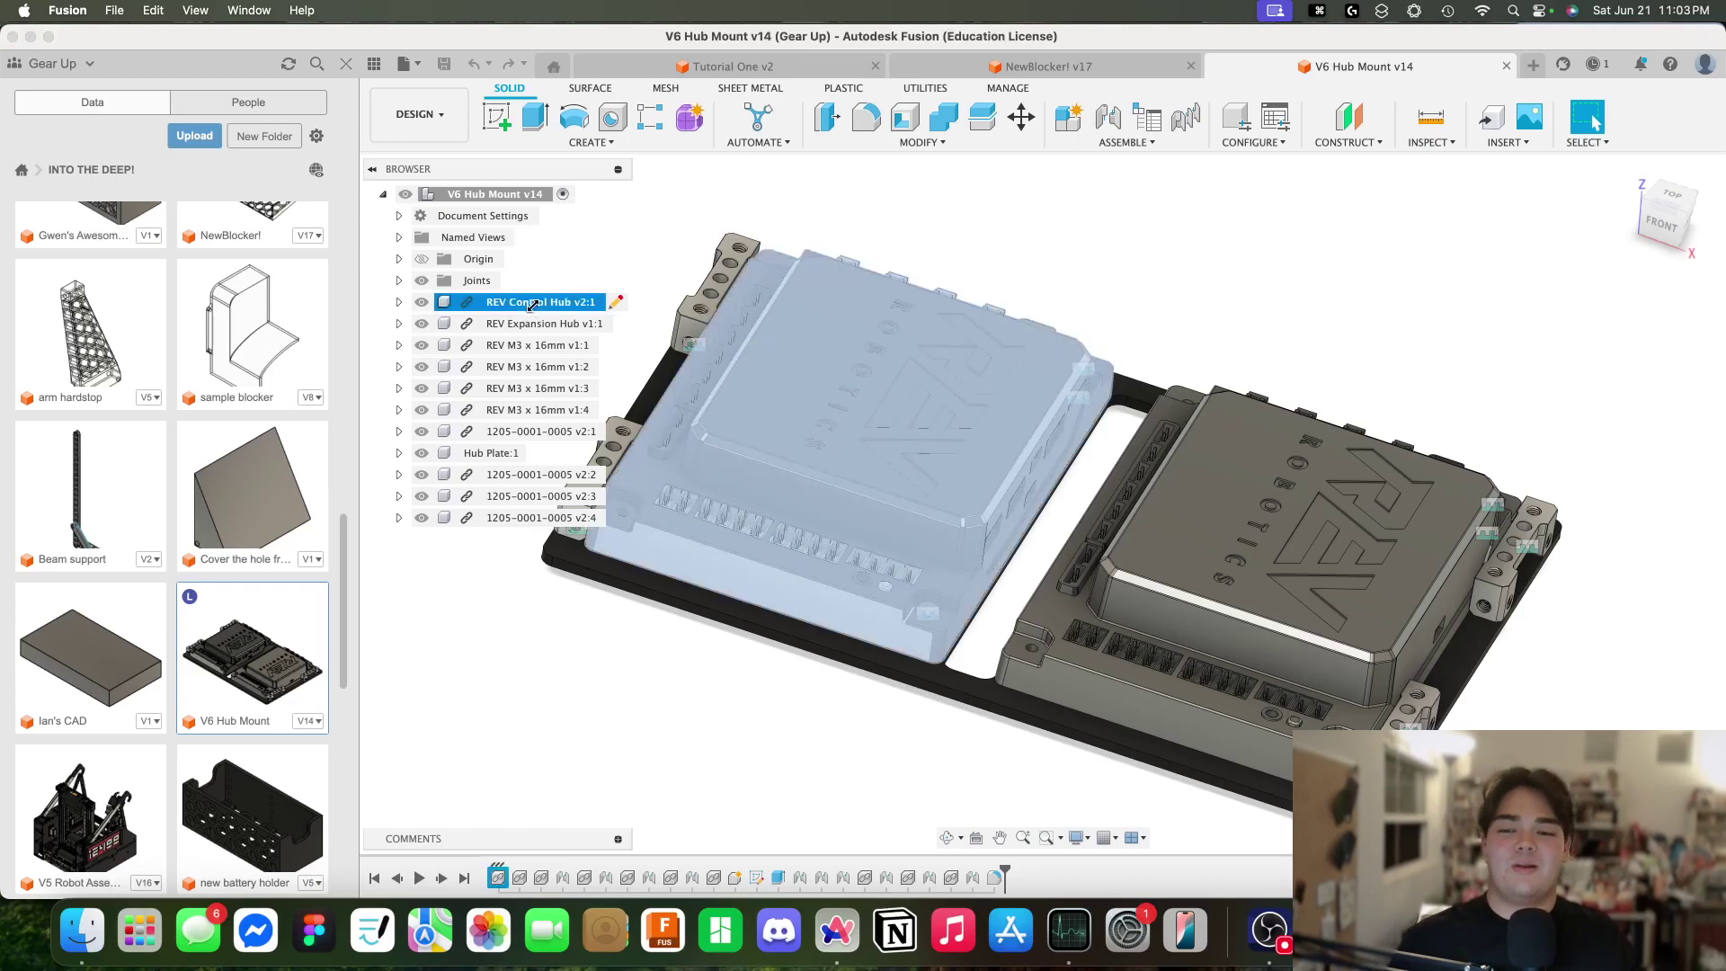
pyautogui.click(528, 324)
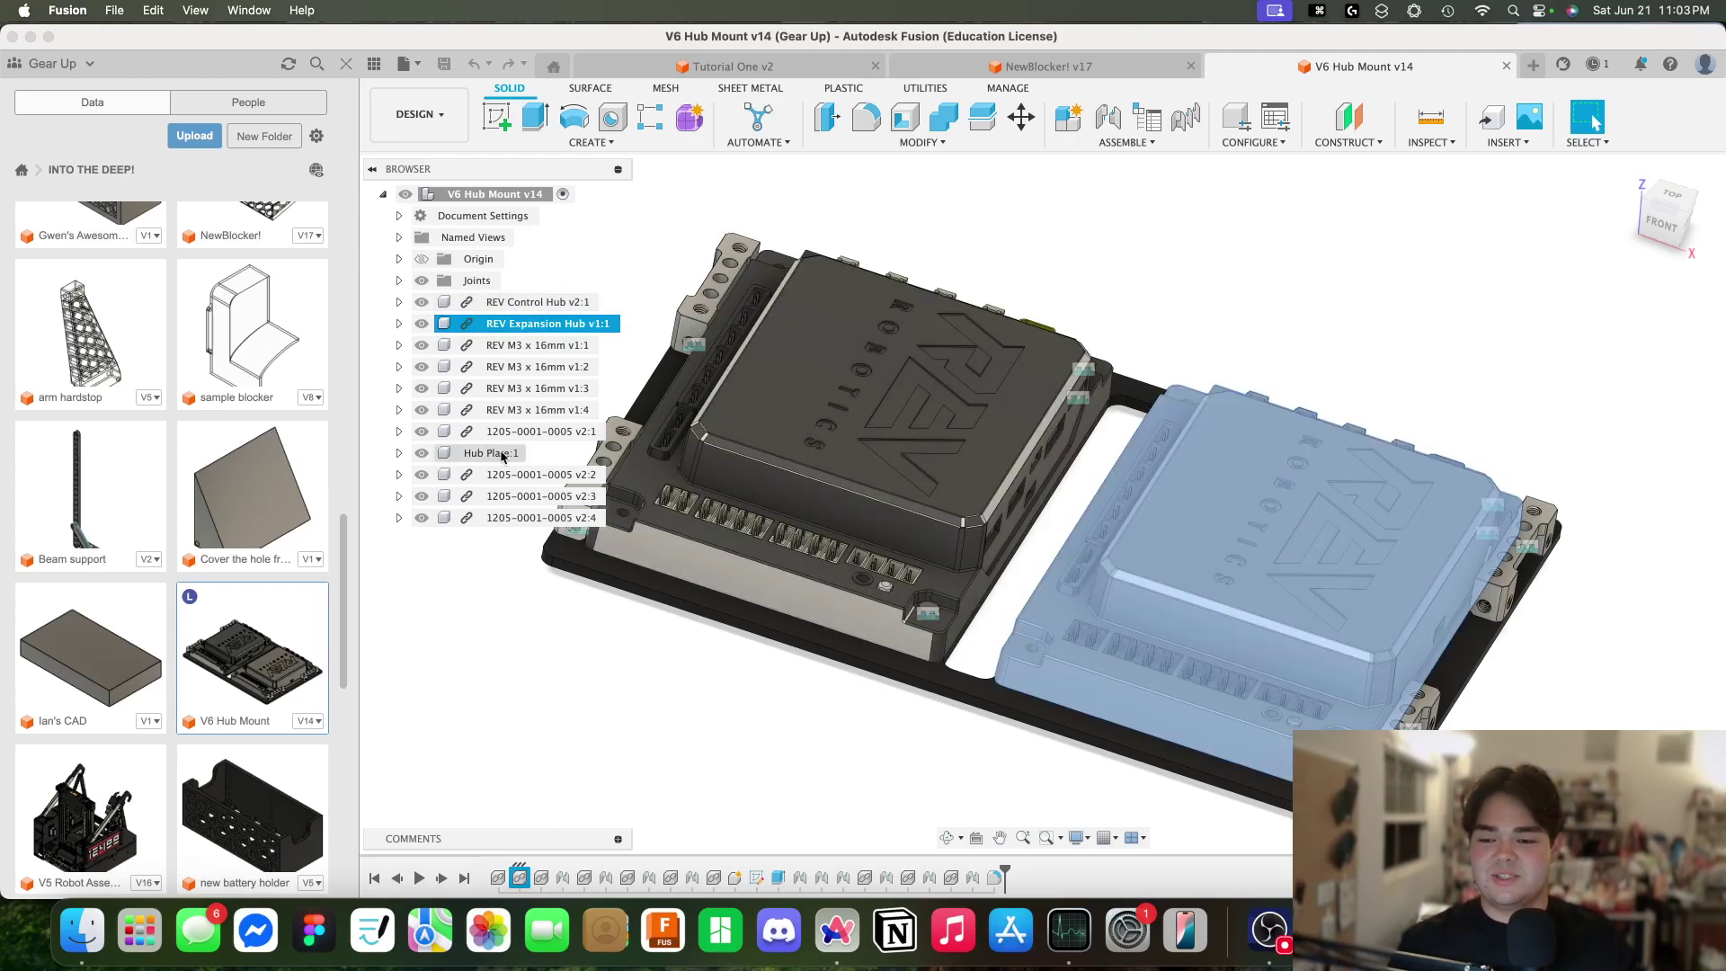
pyautogui.click(569, 651)
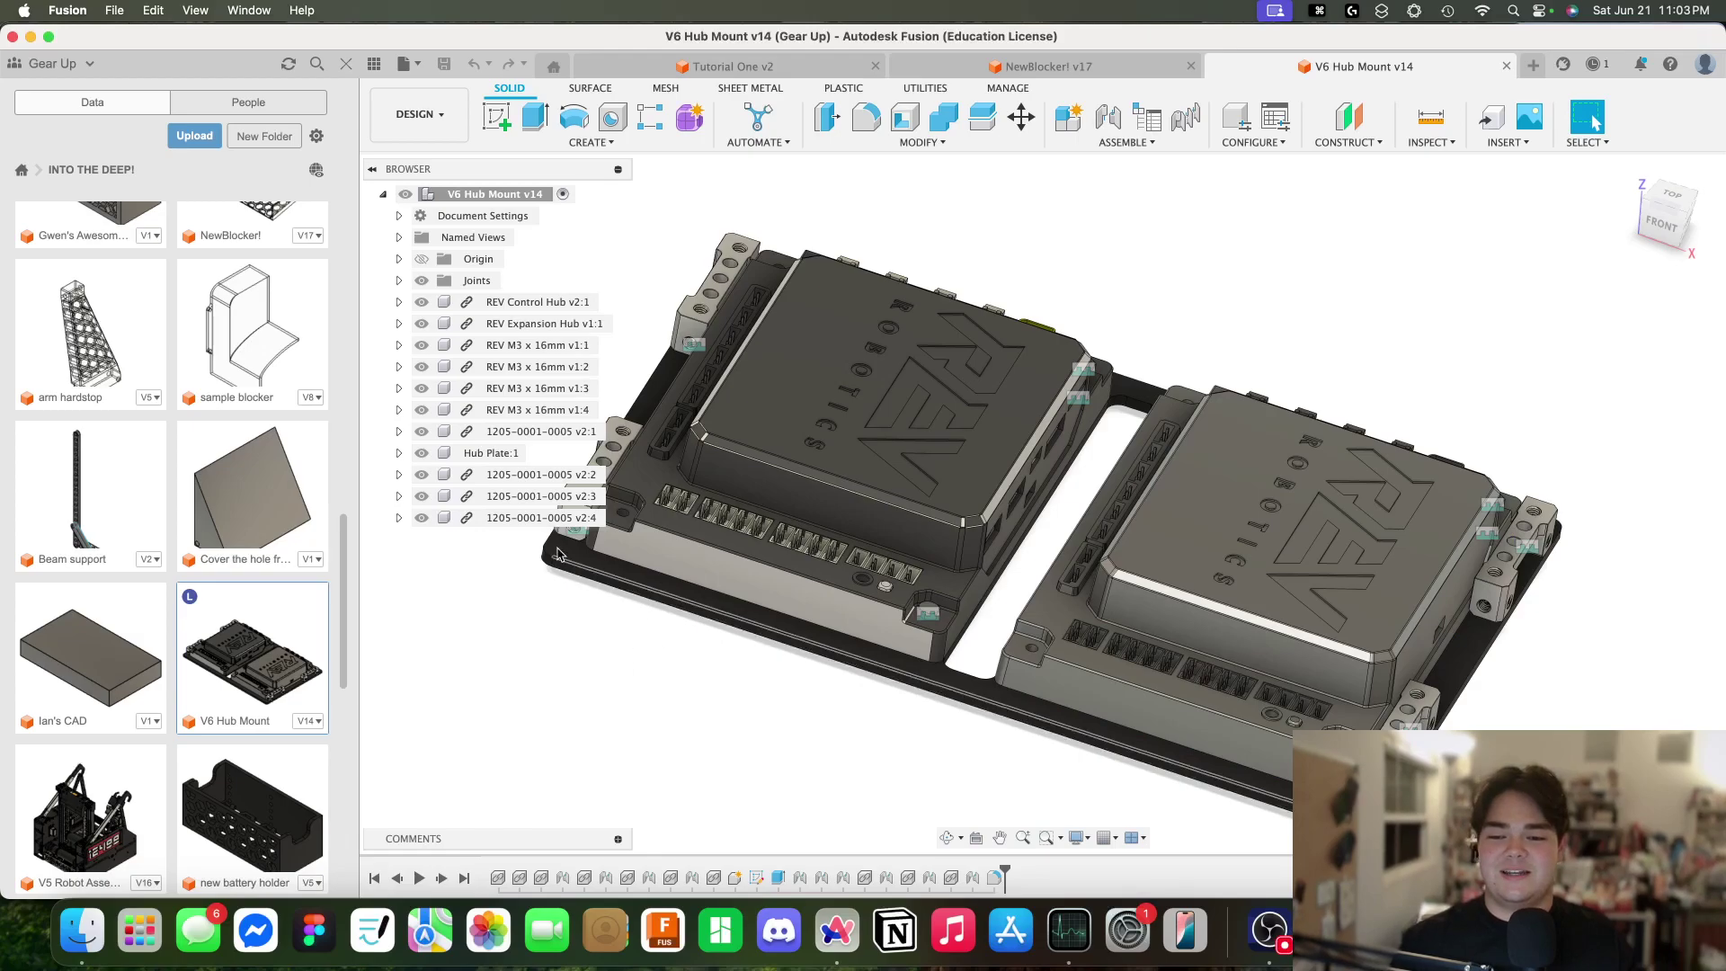
pyautogui.click(474, 454)
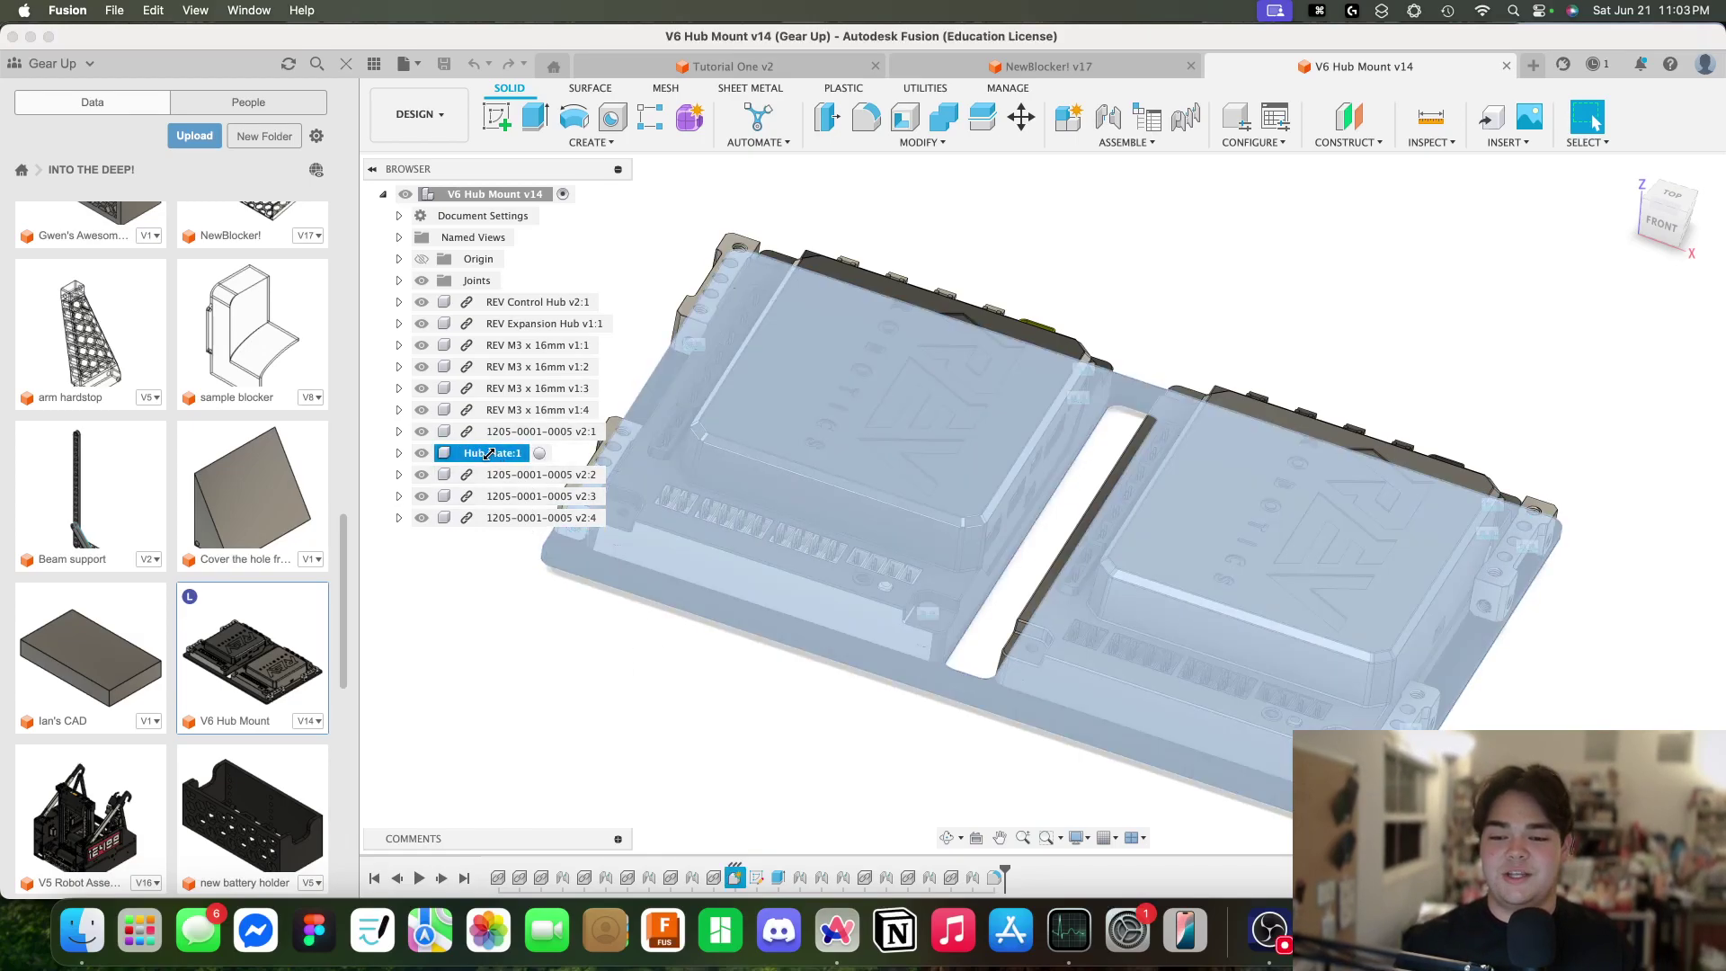
pyautogui.moveTo(731, 721)
pyautogui.keyDown('shift'); pyautogui.mouseDown(button='middle')
pyautogui.moveTo(763, 605)
pyautogui.moveTo(755, 701)
pyautogui.mouseUp(button='middle'); pyautogui.keyUp('shift')
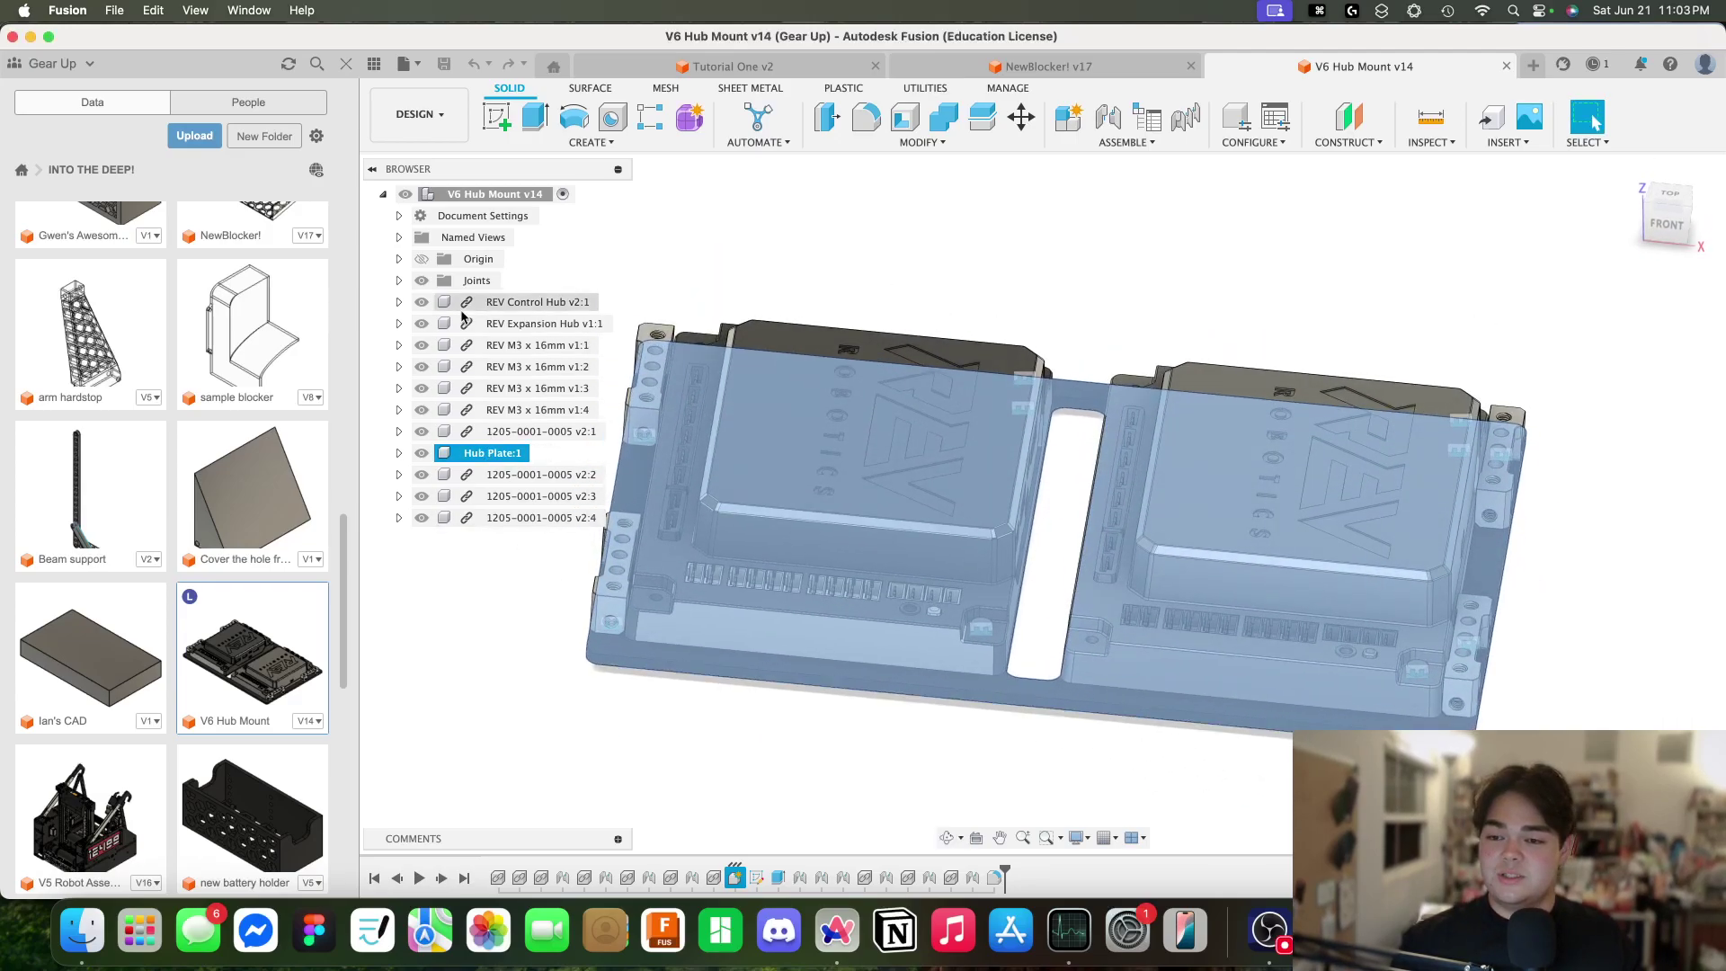
pyautogui.click(688, 223)
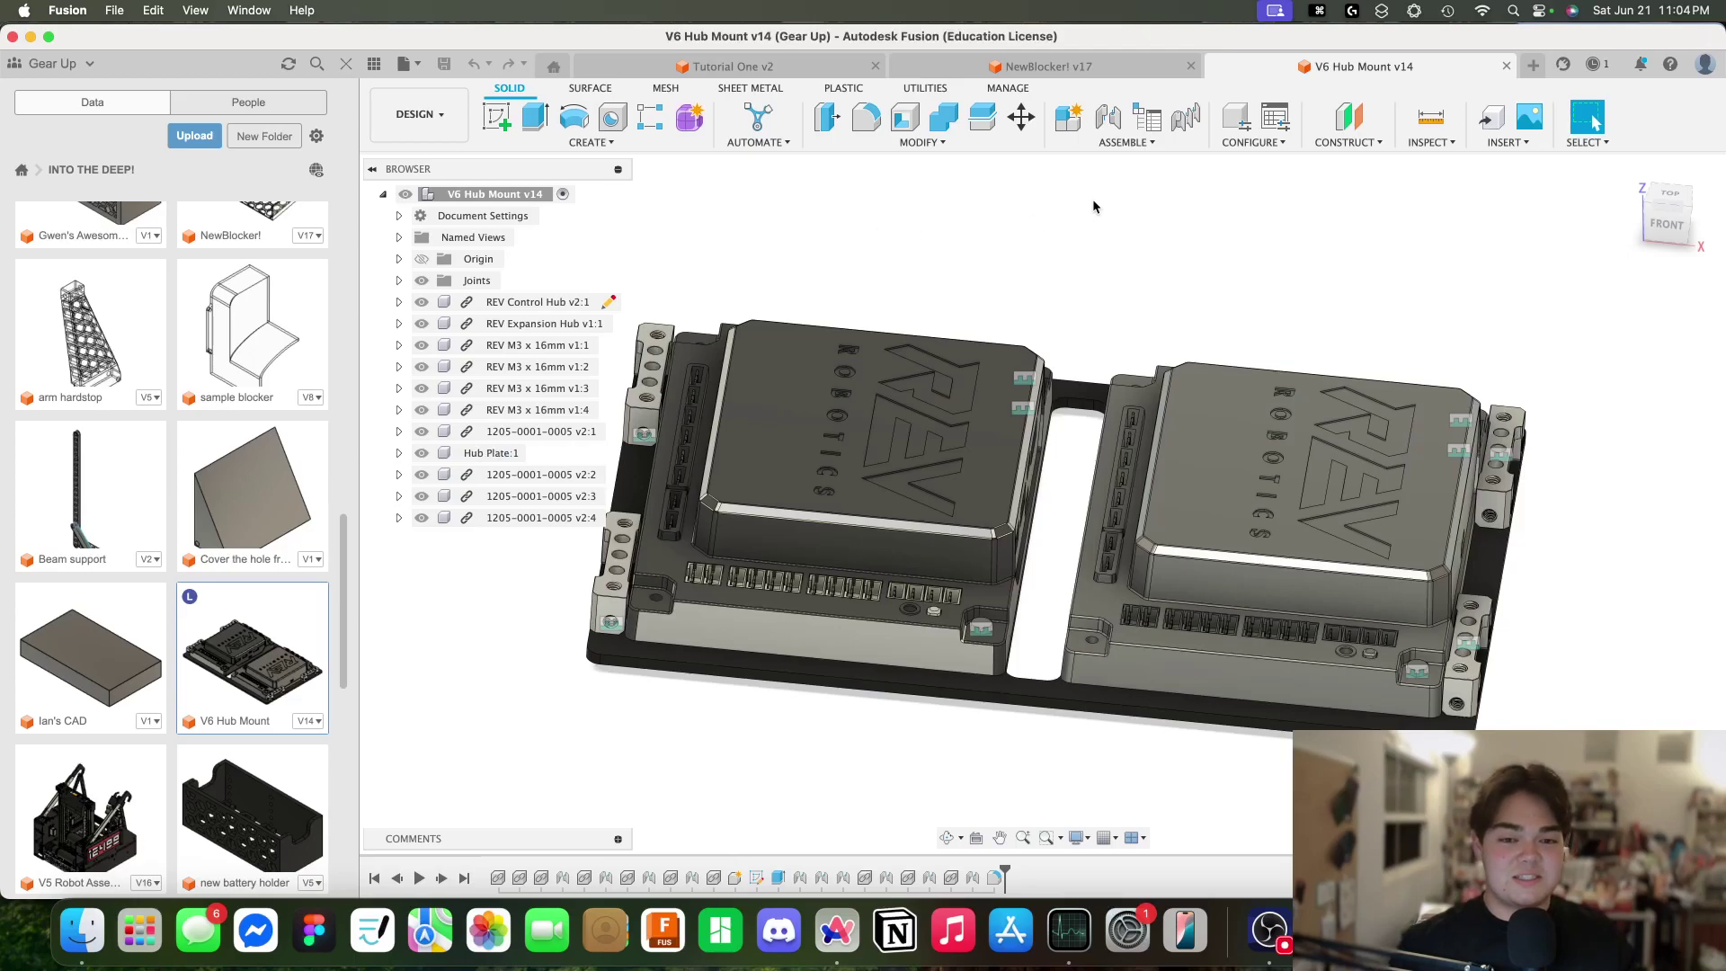